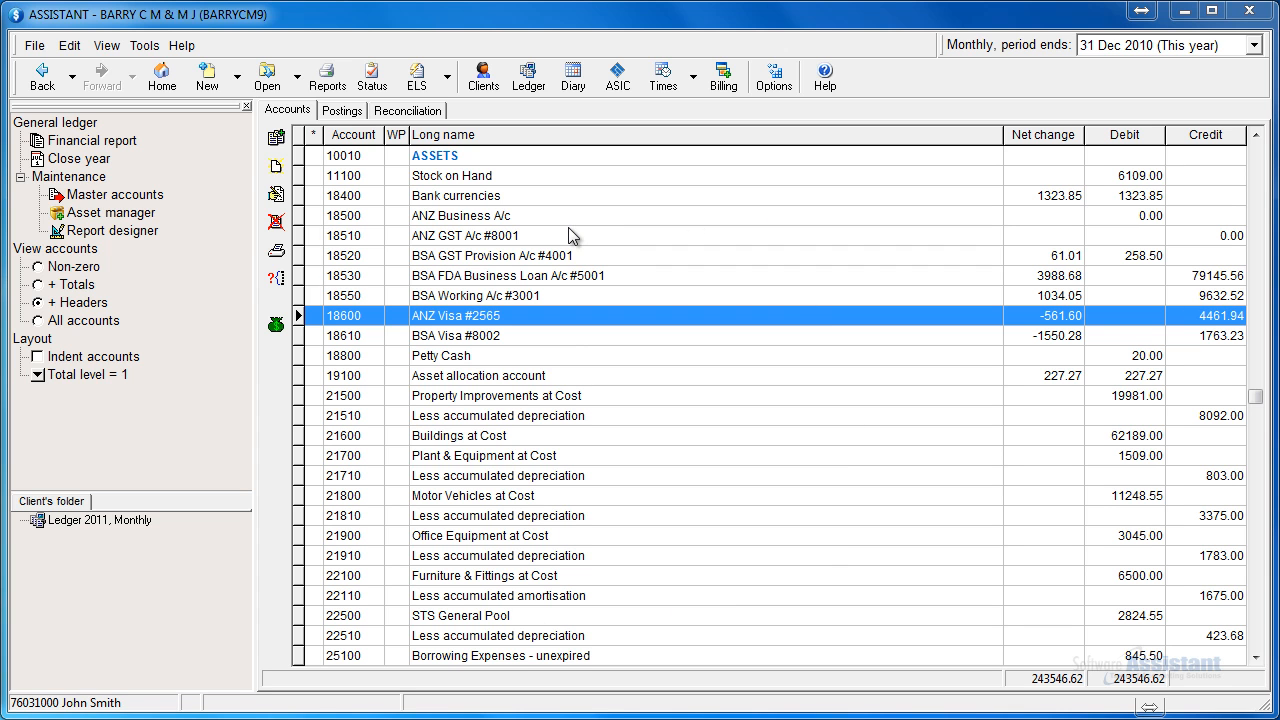
left_click(35, 45)
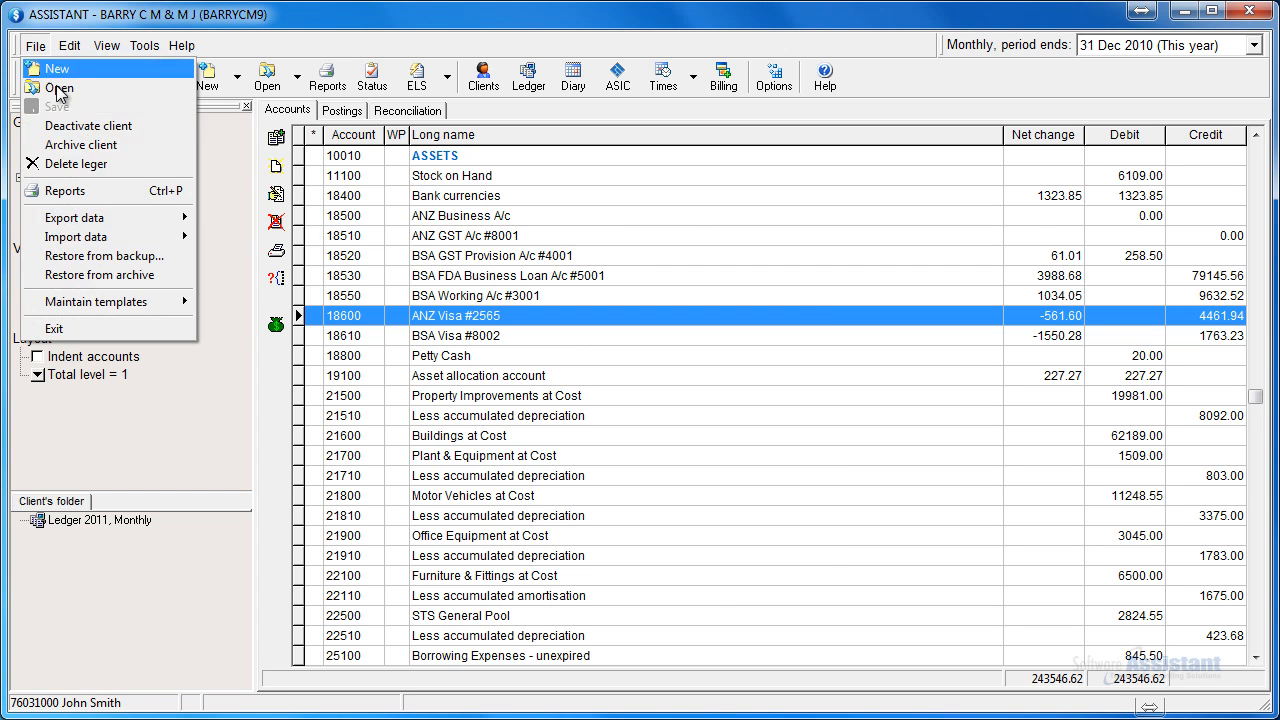
mouse_move(160, 302)
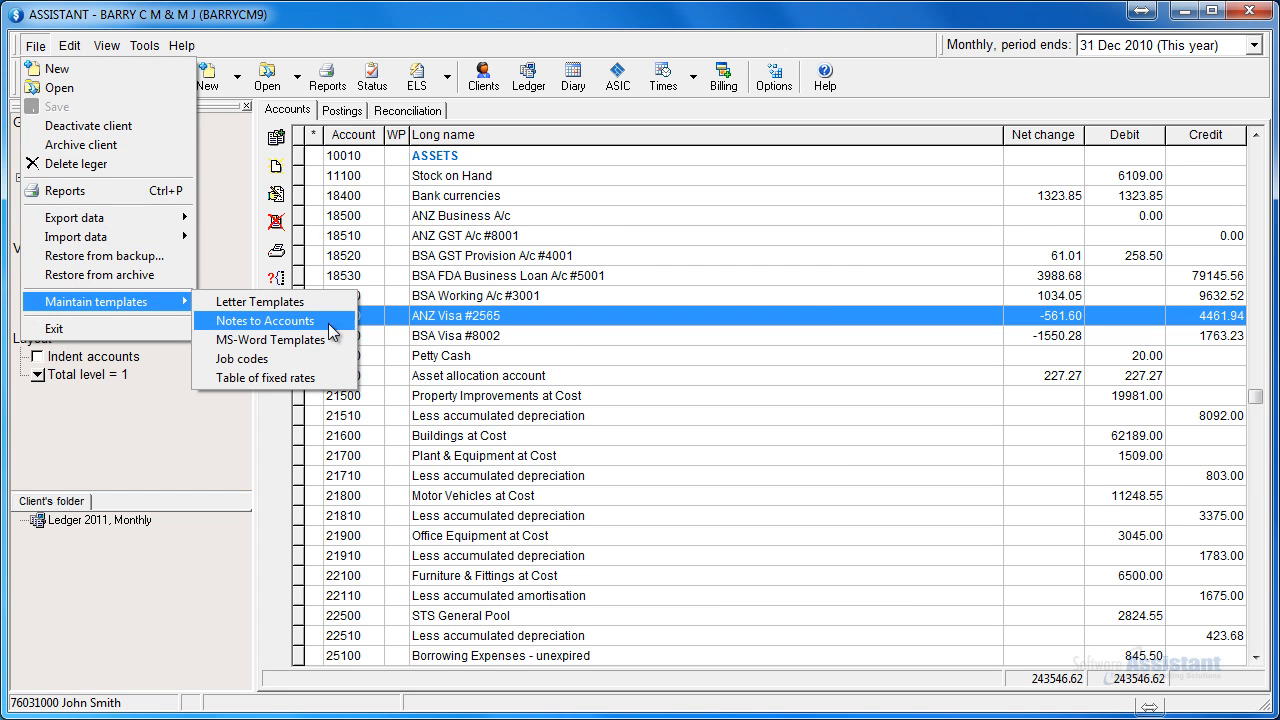
left_click(493, 325)
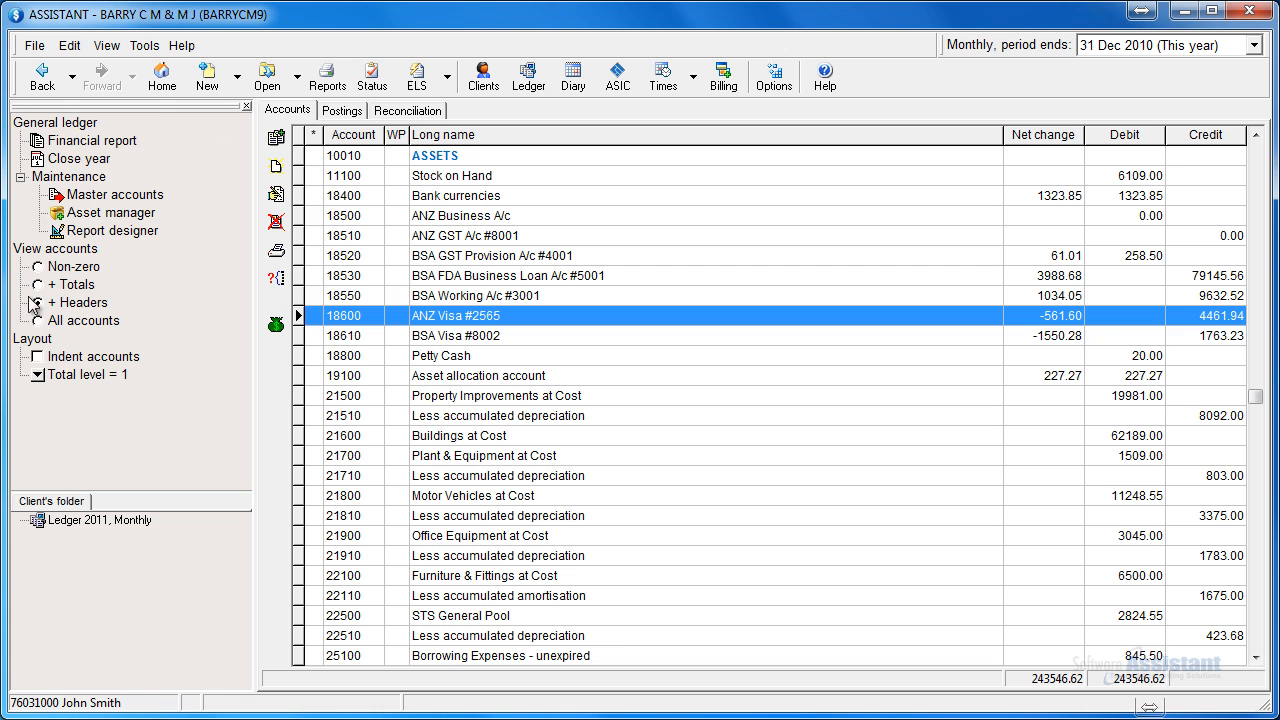
- Open the Report designer from the general ledger's maintenance functions
left_click(88, 233)
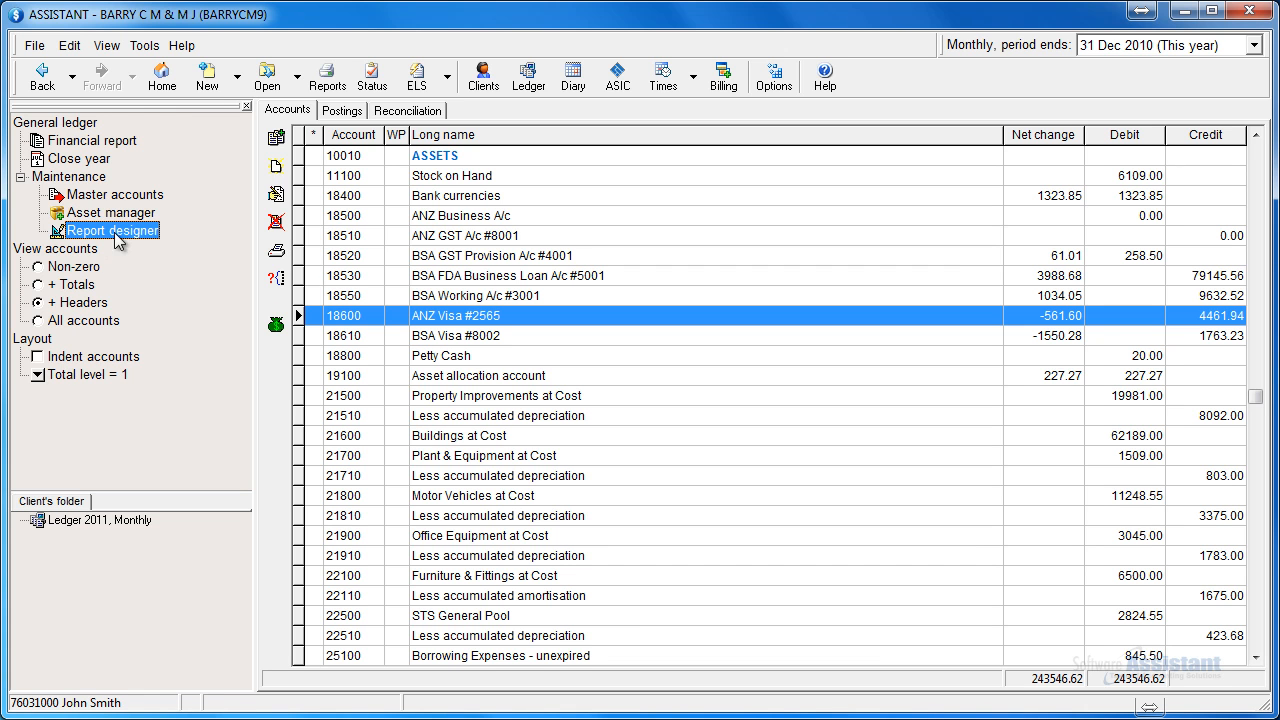
double_click(77, 237)
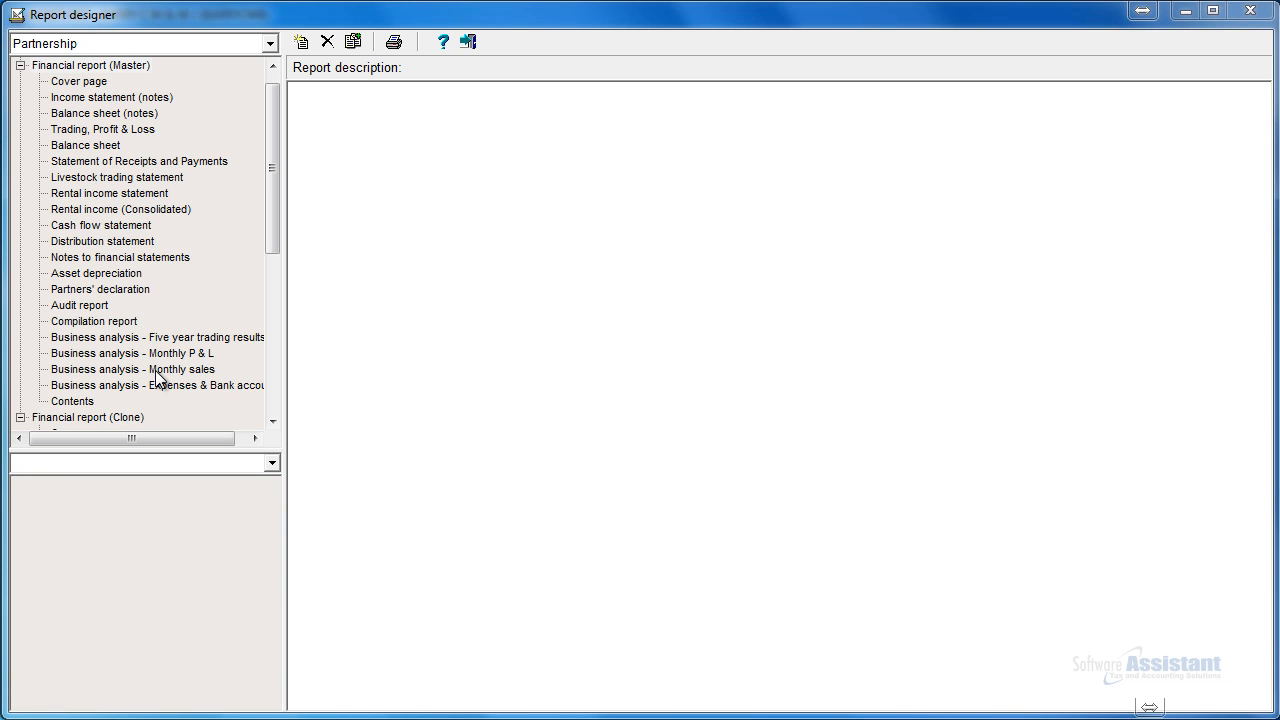
- View the list of Company reports, and return to the Partnership reports
left_click(270, 44)
left_click(221, 77)
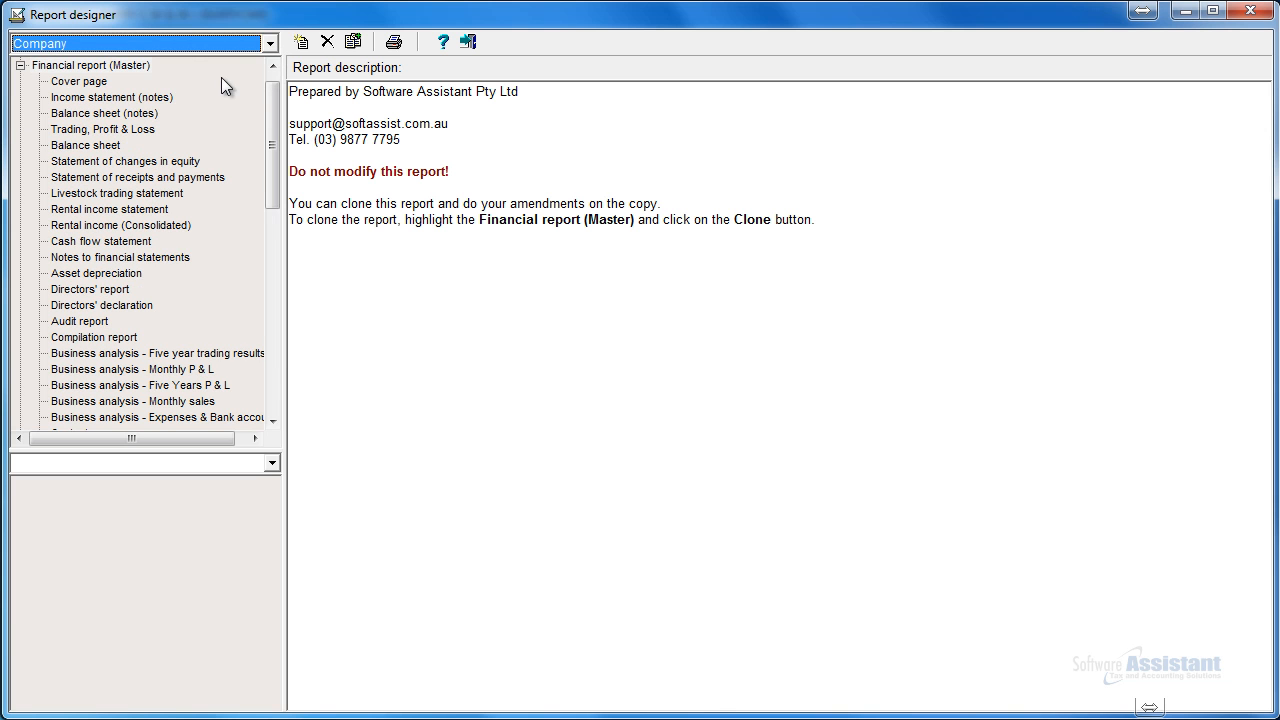
left_click(270, 44)
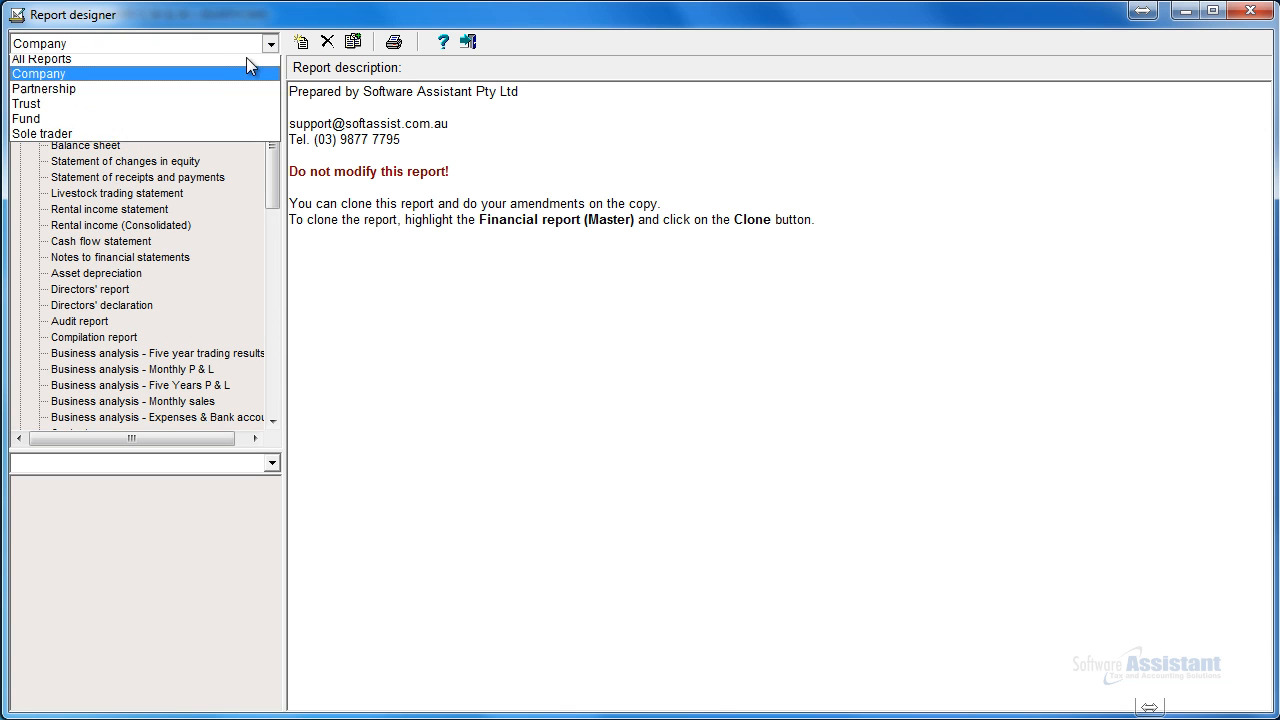
left_click(207, 95)
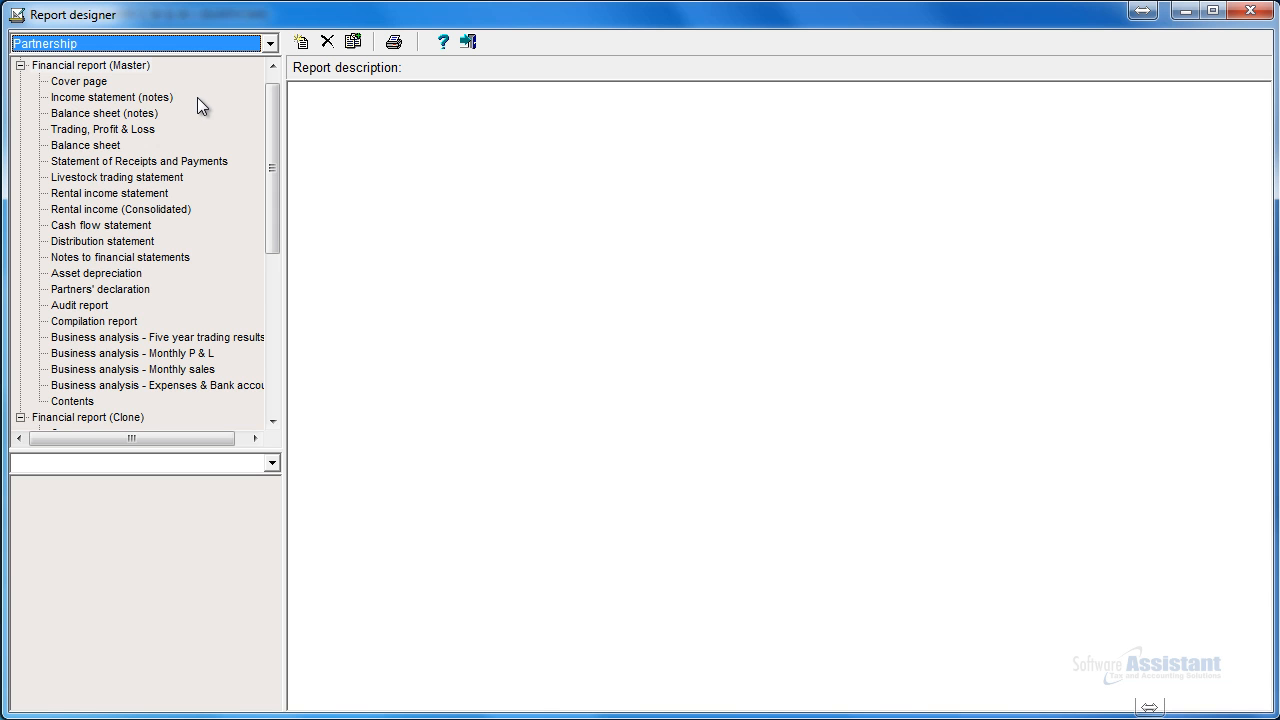
- View the layouts of the Trading, Profit & Loss and Income statement (notes) reports in Financial report (Master)
left_click(145, 130)
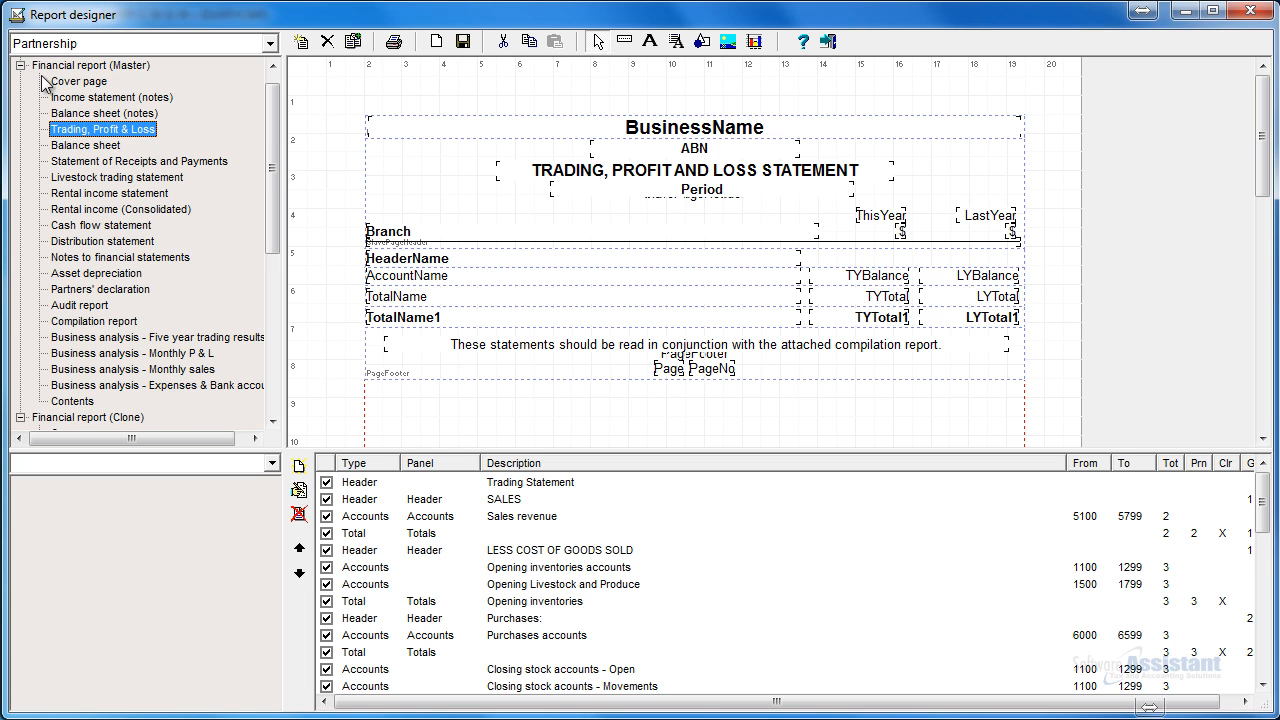
scroll(110, 90, "up", 1)
left_click(97, 114)
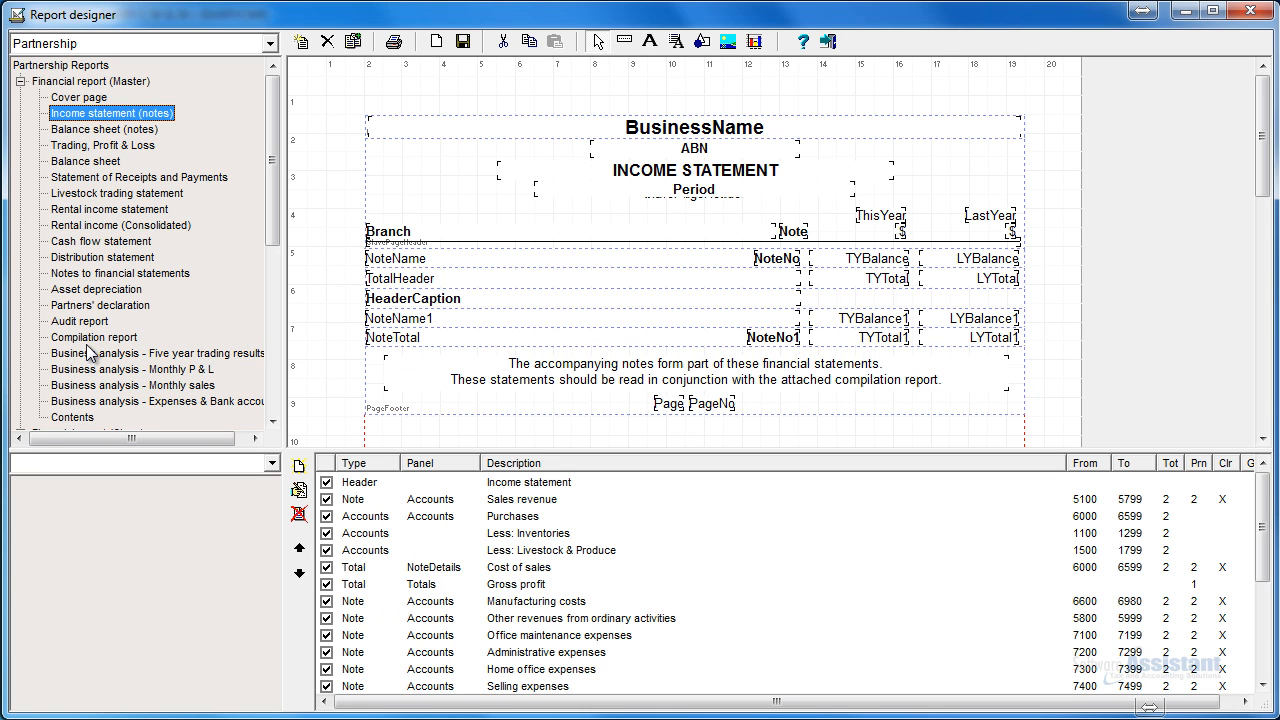
- Open the Trading, Profit & Loss report in Financial report (Clone)
left_click(272, 340)
left_click(128, 145)
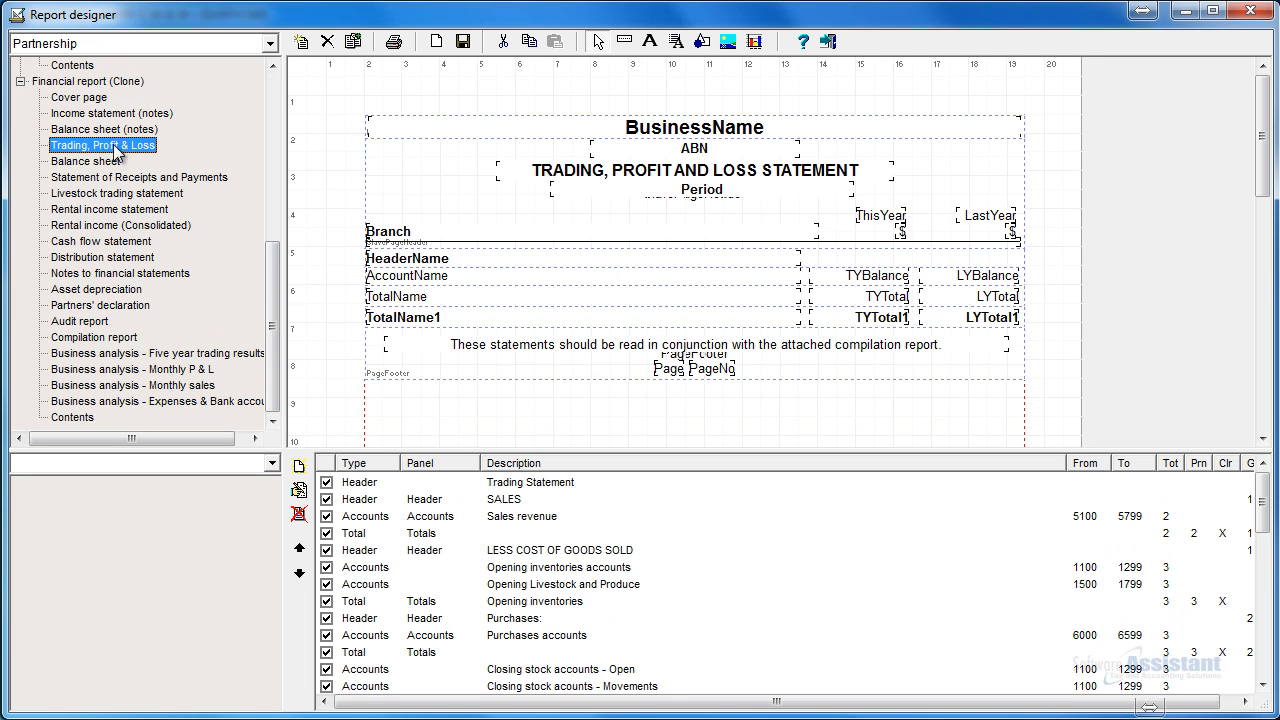
- Move Trading, Profit & Loss below Balance sheet in Financial report (Clone), and return it to its original place
left_click(100, 178)
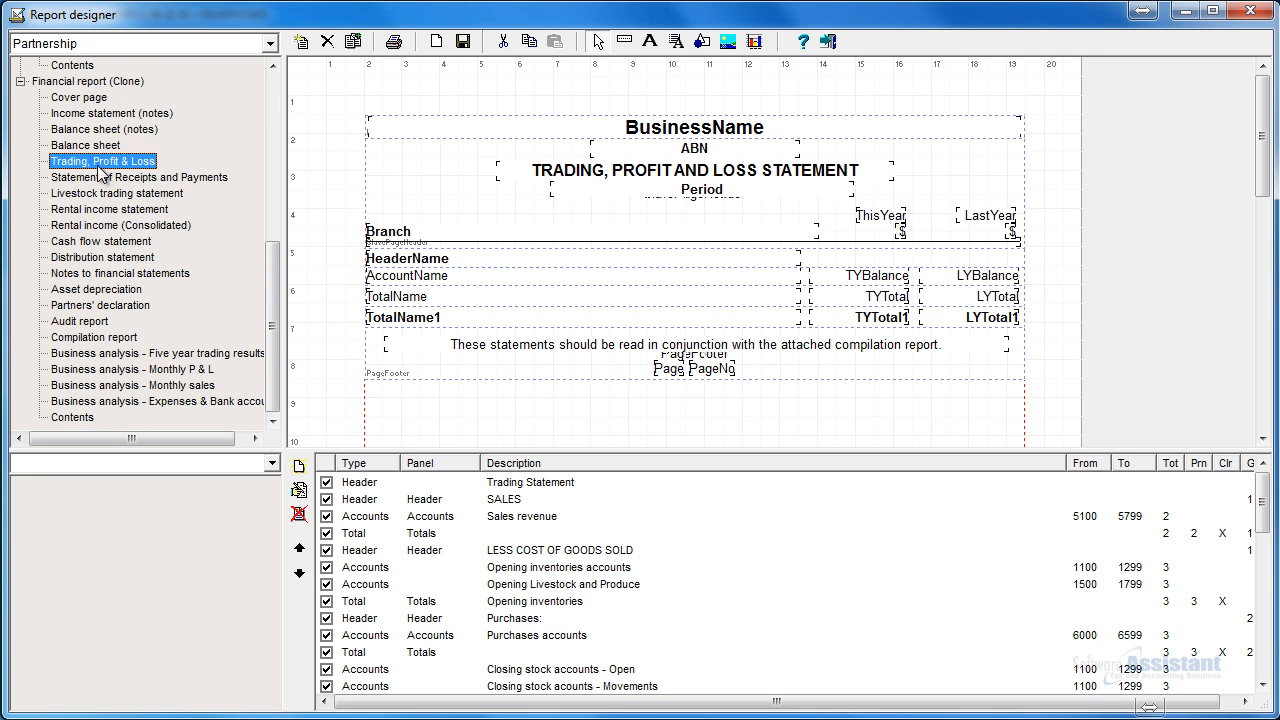
mouse_move(108, 137)
left_mouse_down()
mouse_move(97, 149)
mouse_move(100, 131)
left_mouse_up()
left_click(100, 147)
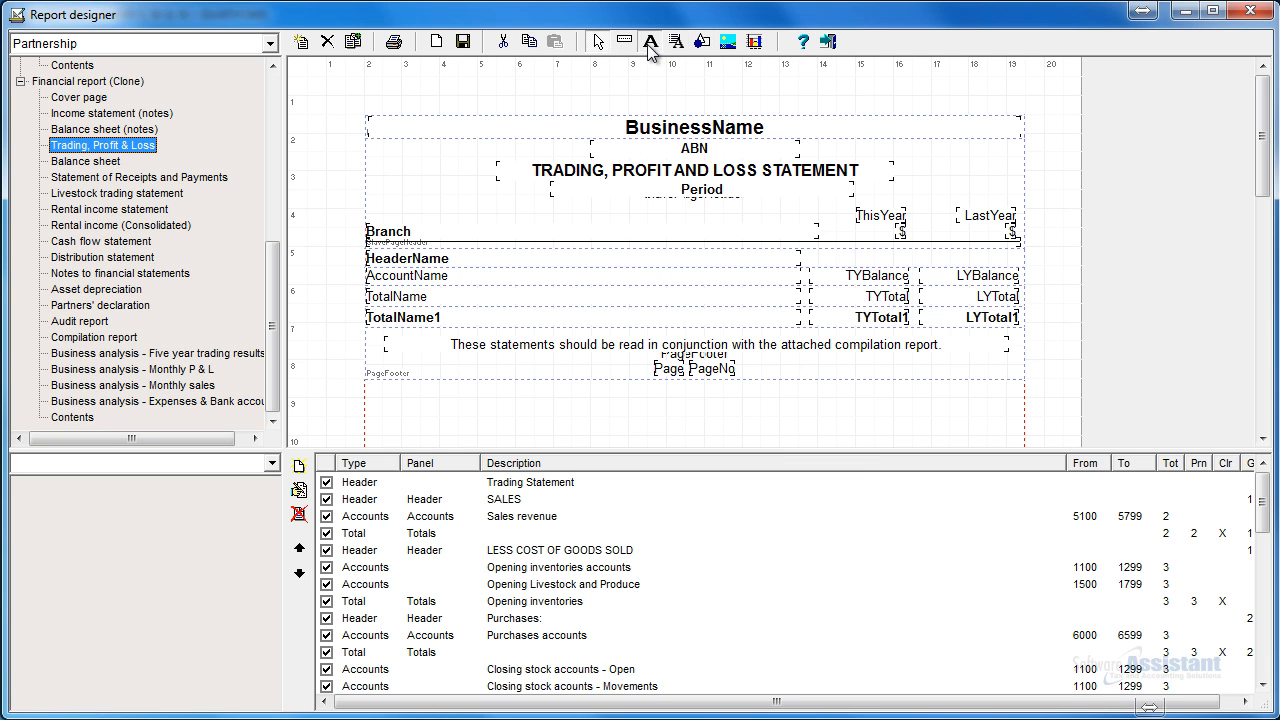
- Add a text label above the Branch row in the page header, at about left 101, top 68, captioned "New text"
left_click(389, 182)
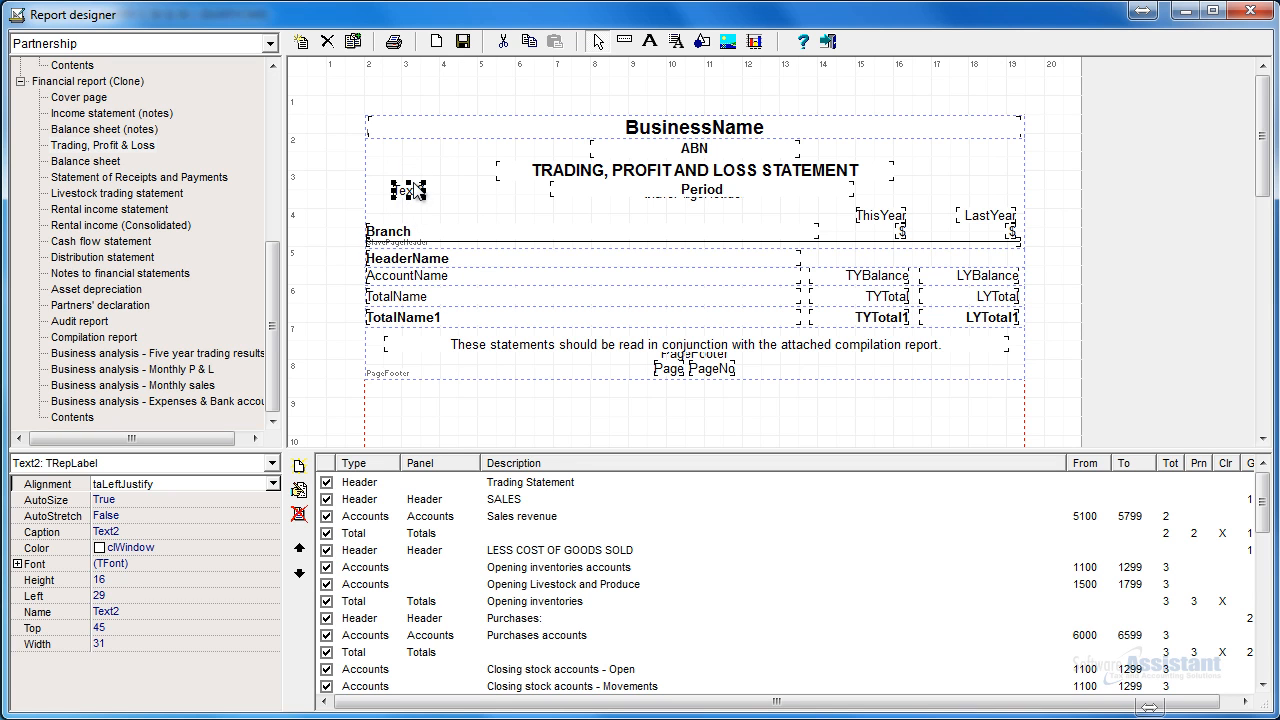
left_click_drag(419, 188, 536, 218)
left_click(194, 533)
double_click(194, 533)
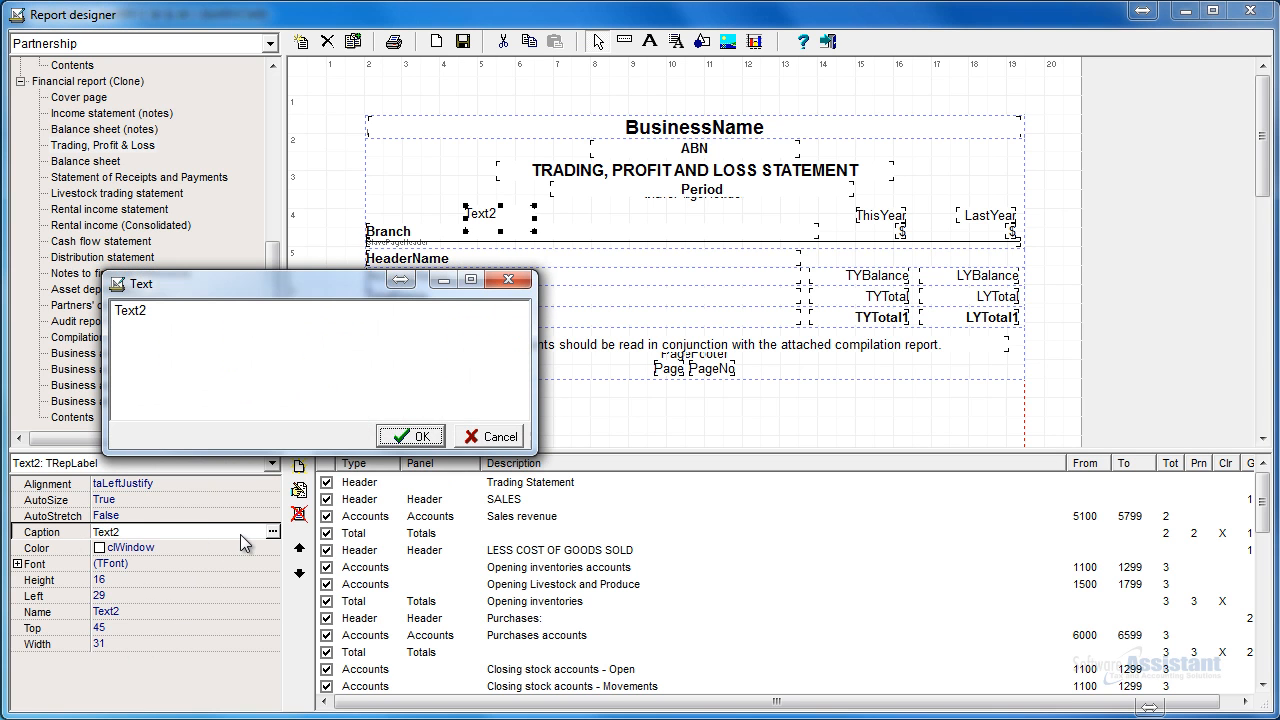
type("New text")
left_click(405, 437)
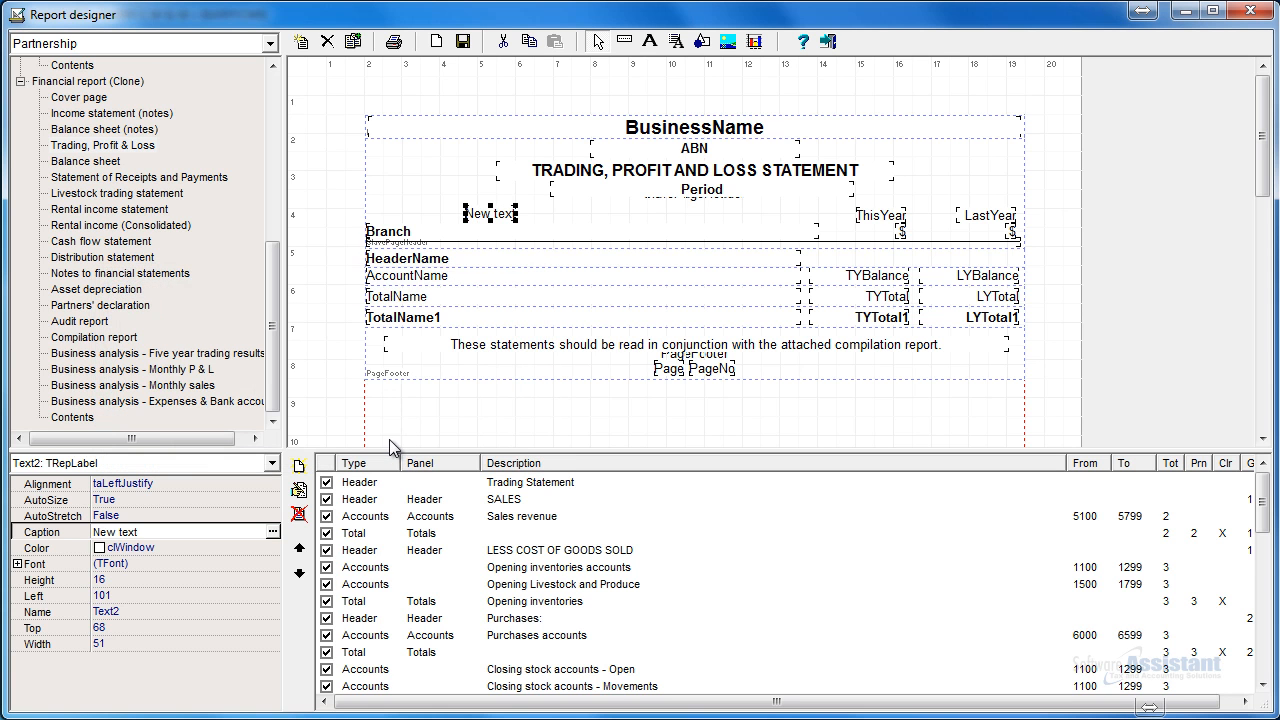
- Set the "New text" label's font to Bold in Navy
left_click(194, 563)
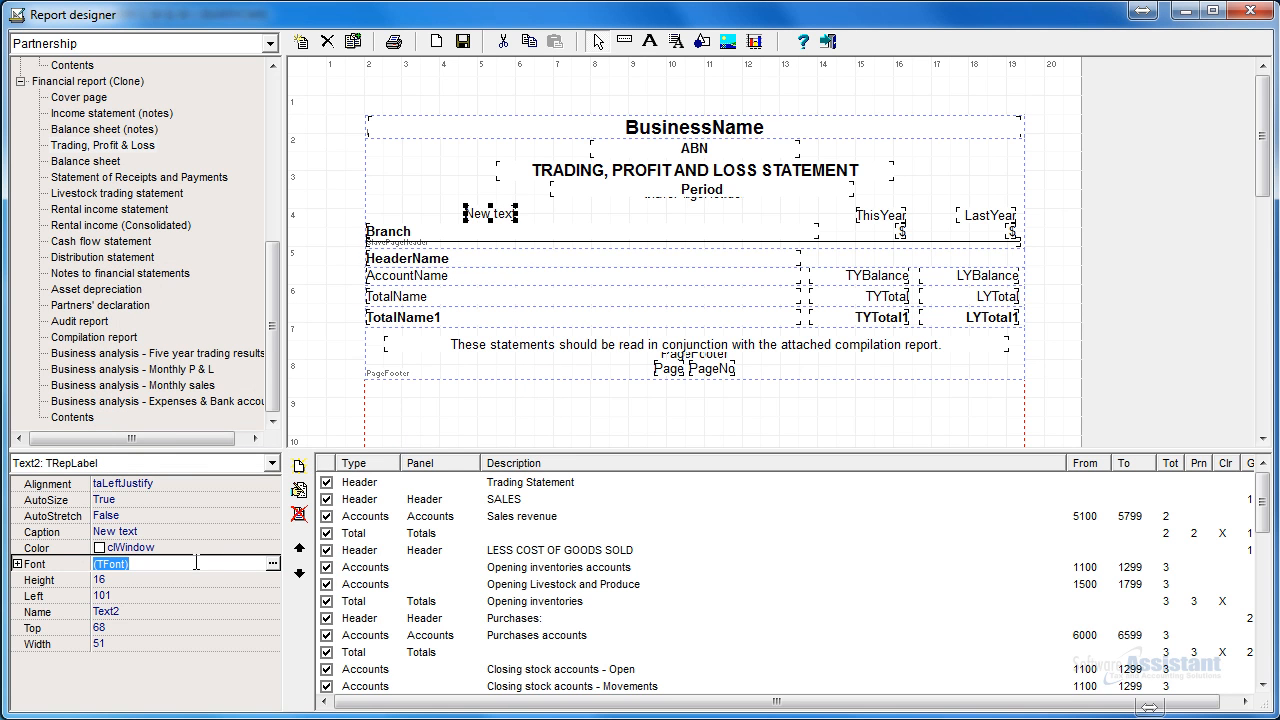
left_click(272, 564)
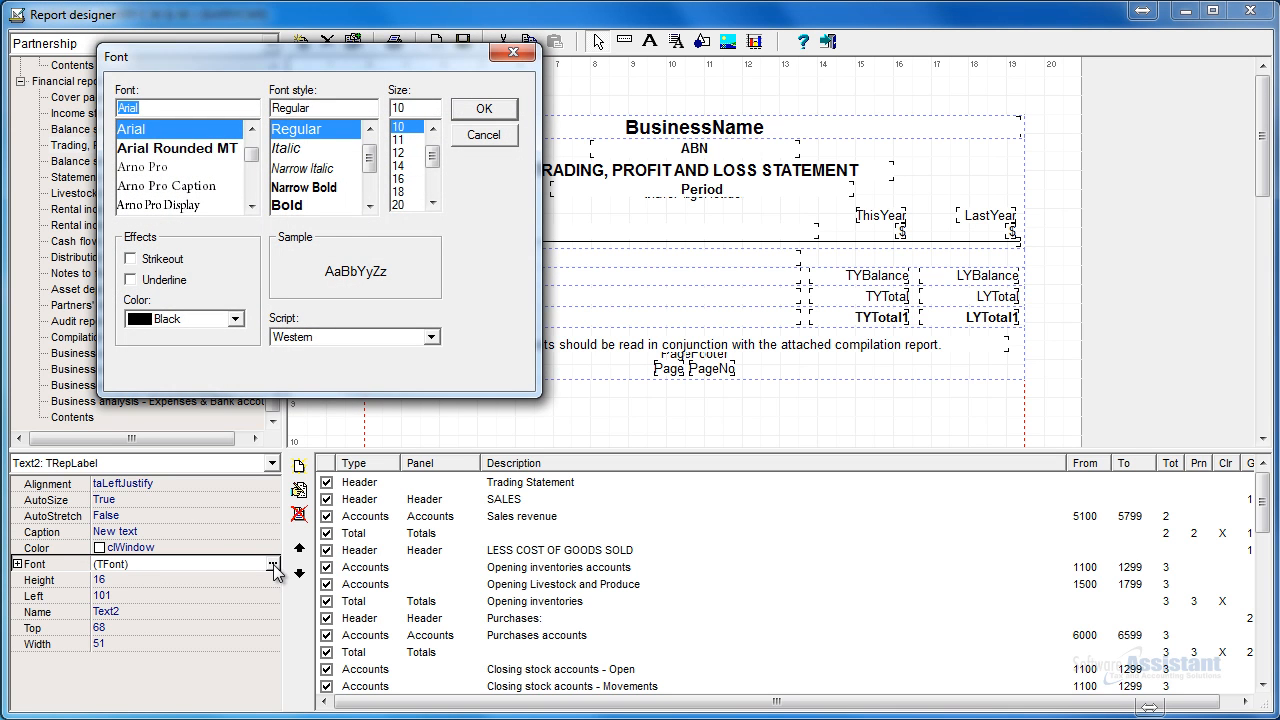
left_click(330, 205)
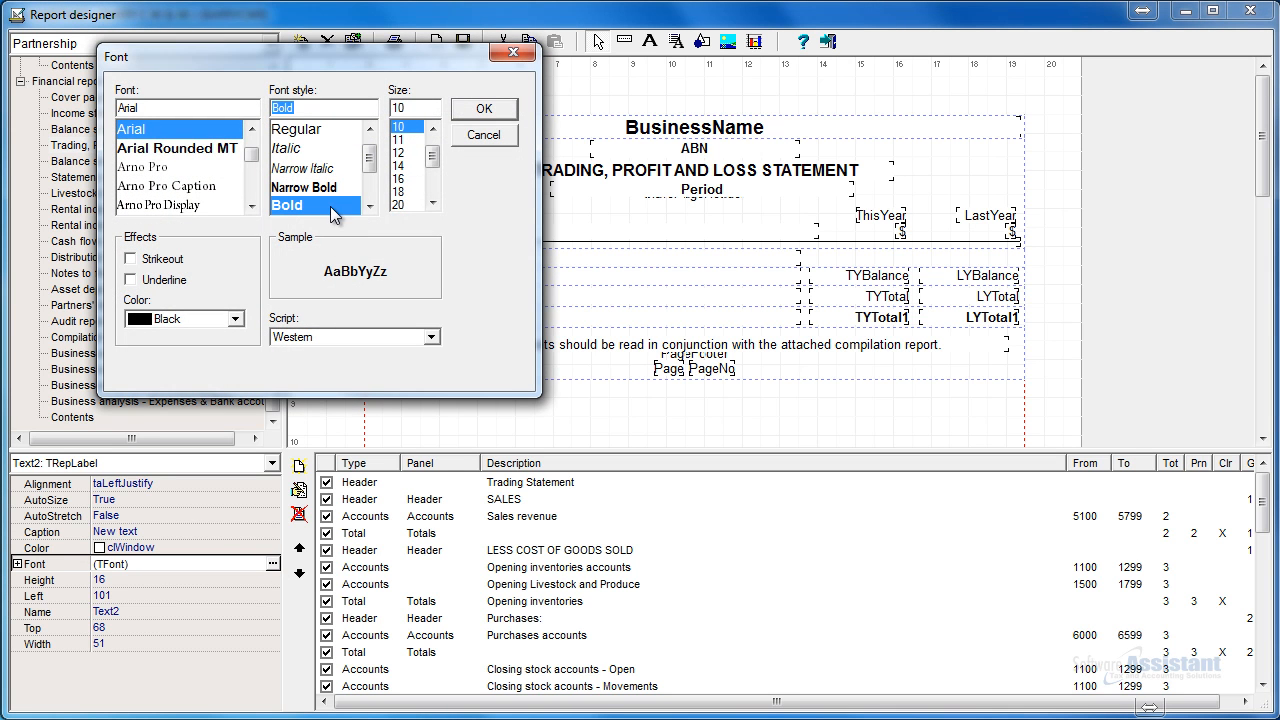
left_click(202, 326)
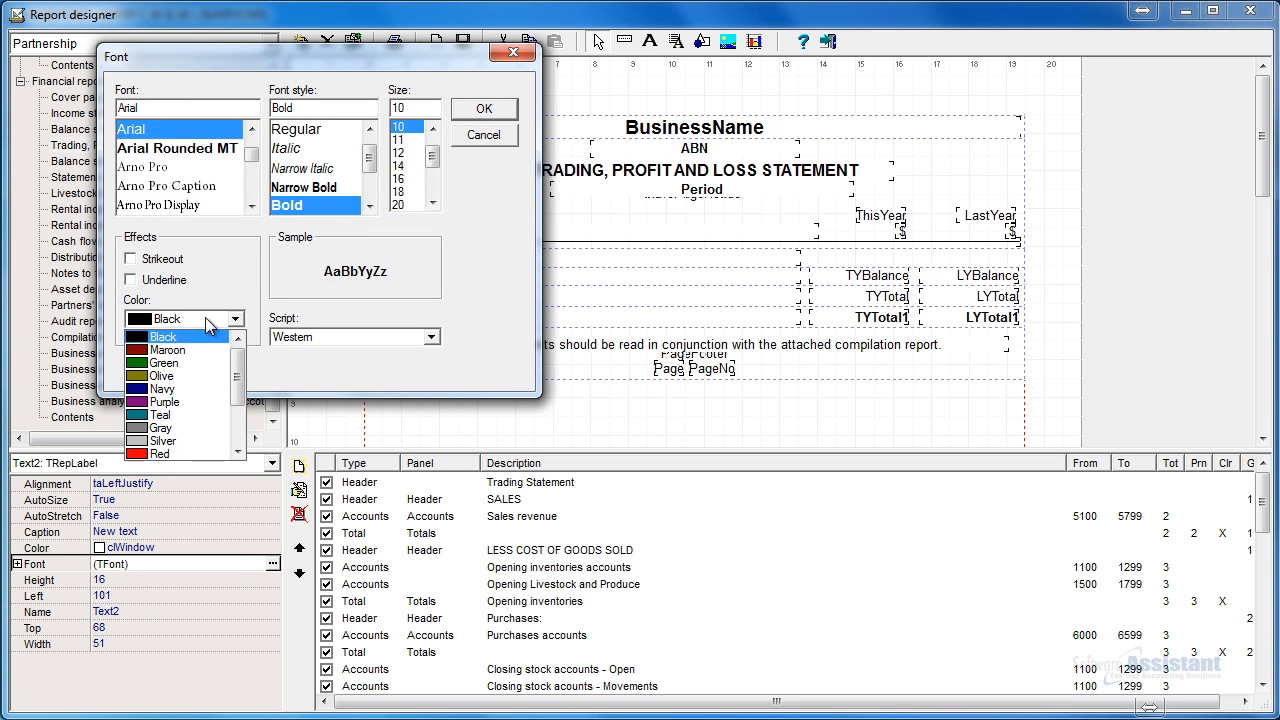
left_click(190, 385)
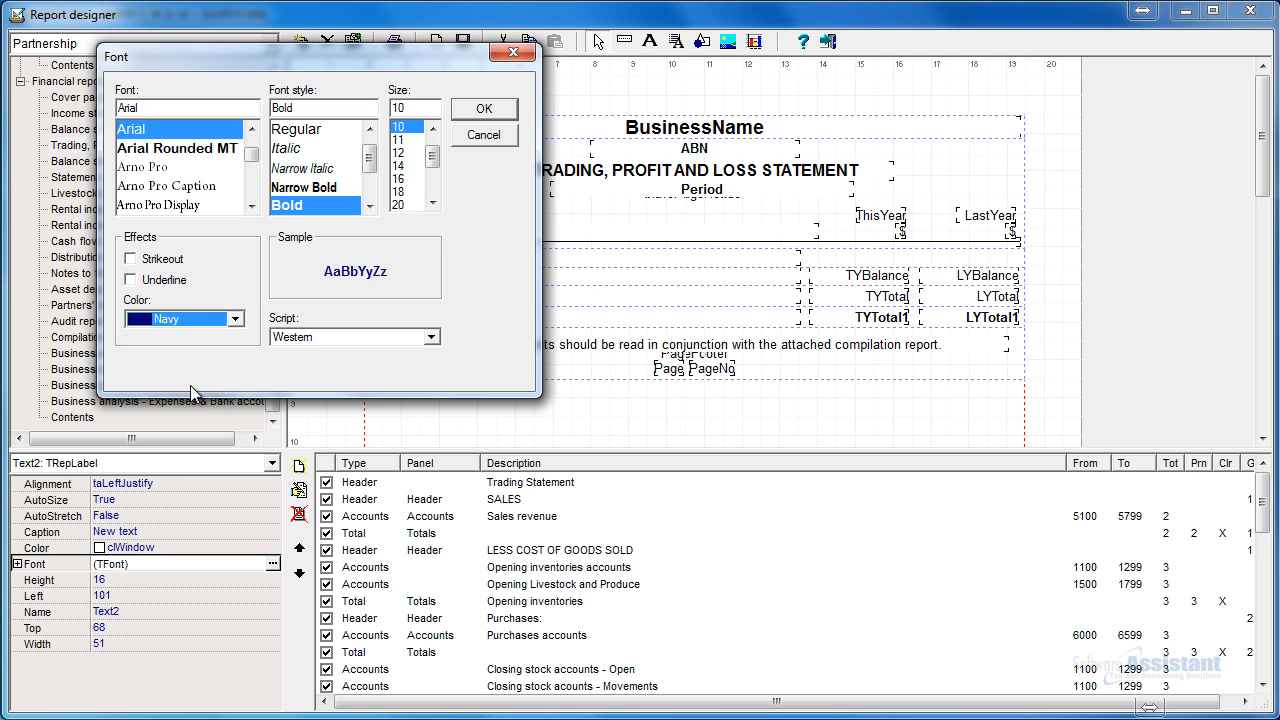
left_click(482, 108)
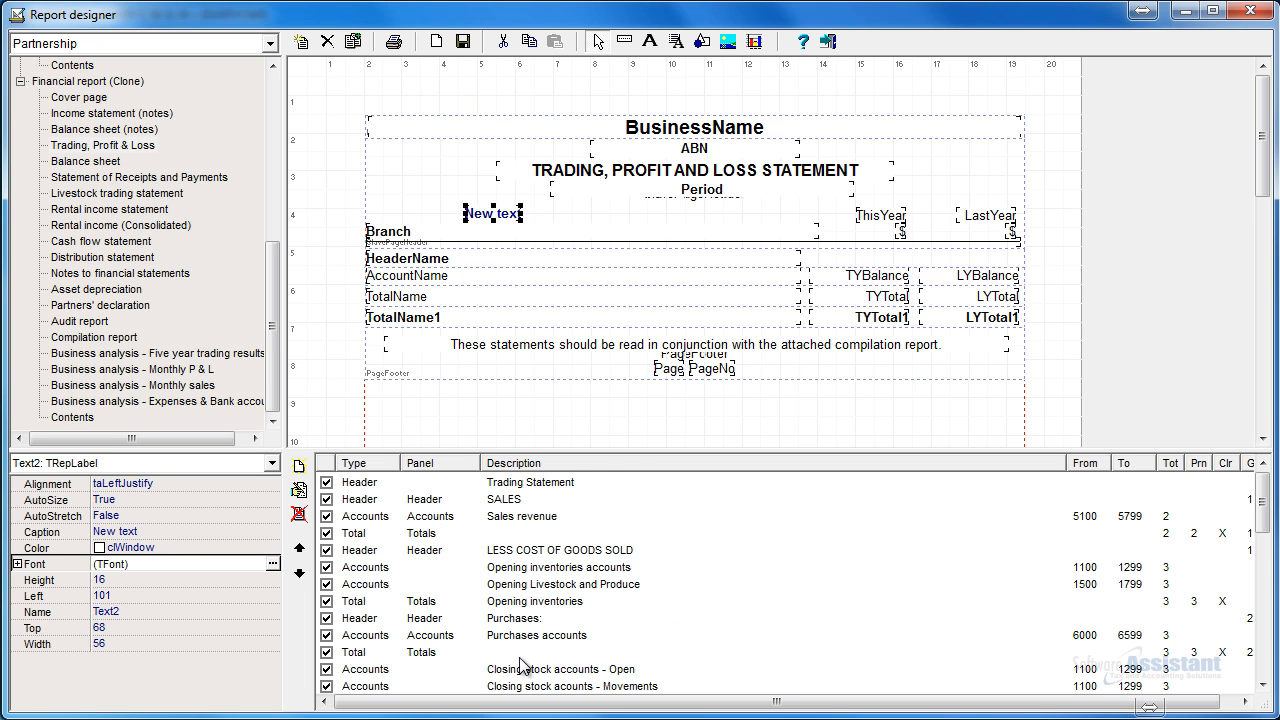
- Review the section item settings of the Sales revenue accounts line, keeping them as they are
mouse_move(1258, 495)
left_mouse_down()
mouse_move(1264, 580)
mouse_move(1265, 478)
left_mouse_up()
left_click(523, 516)
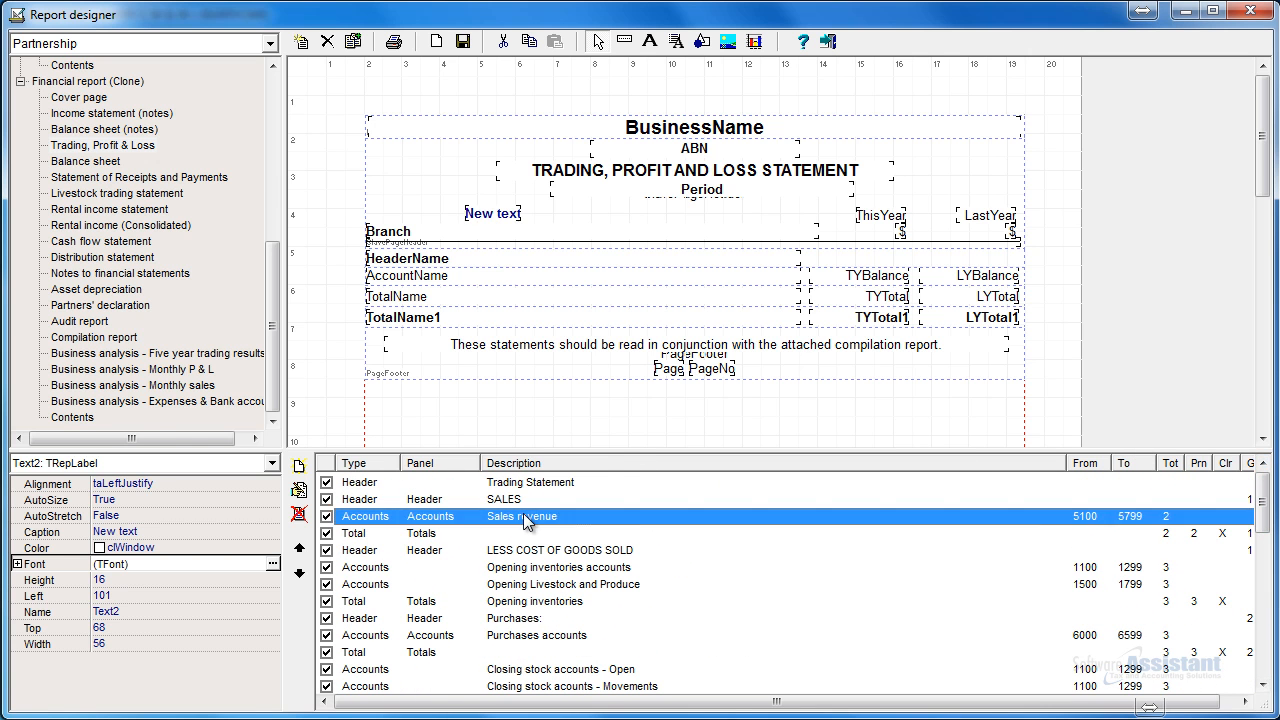
double_click(523, 513)
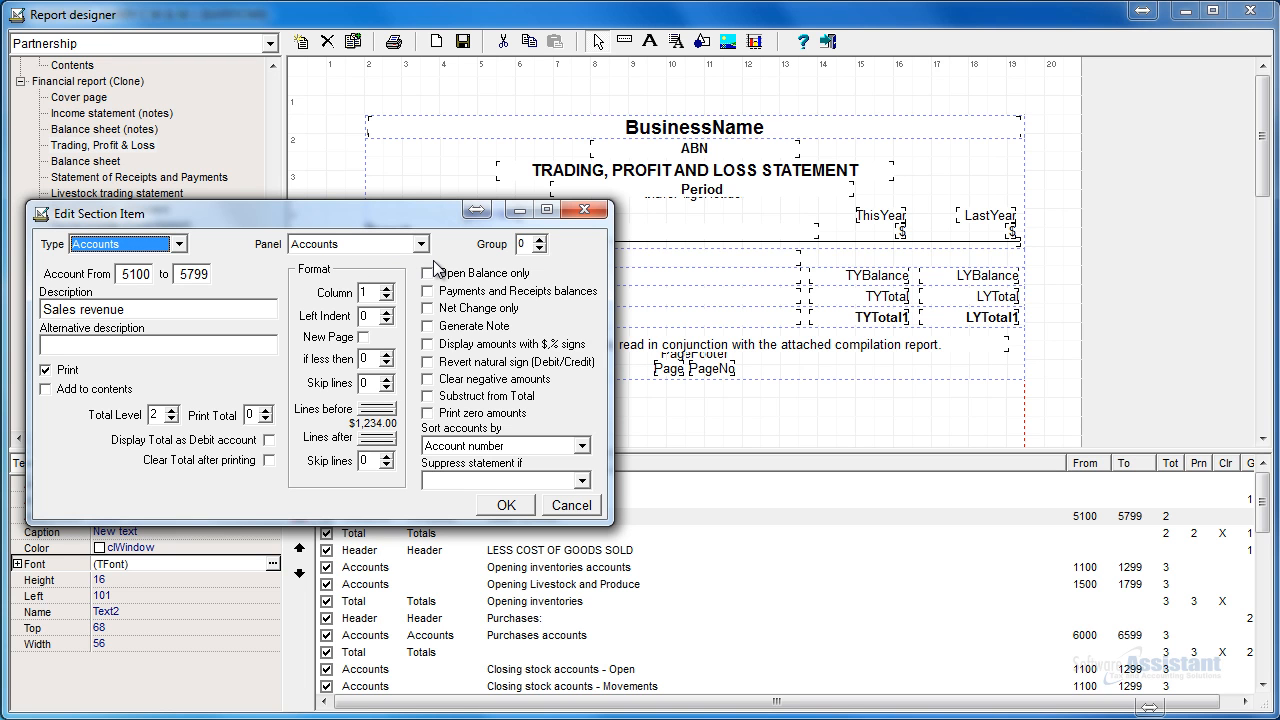
left_click_drag(424, 212, 782, 357)
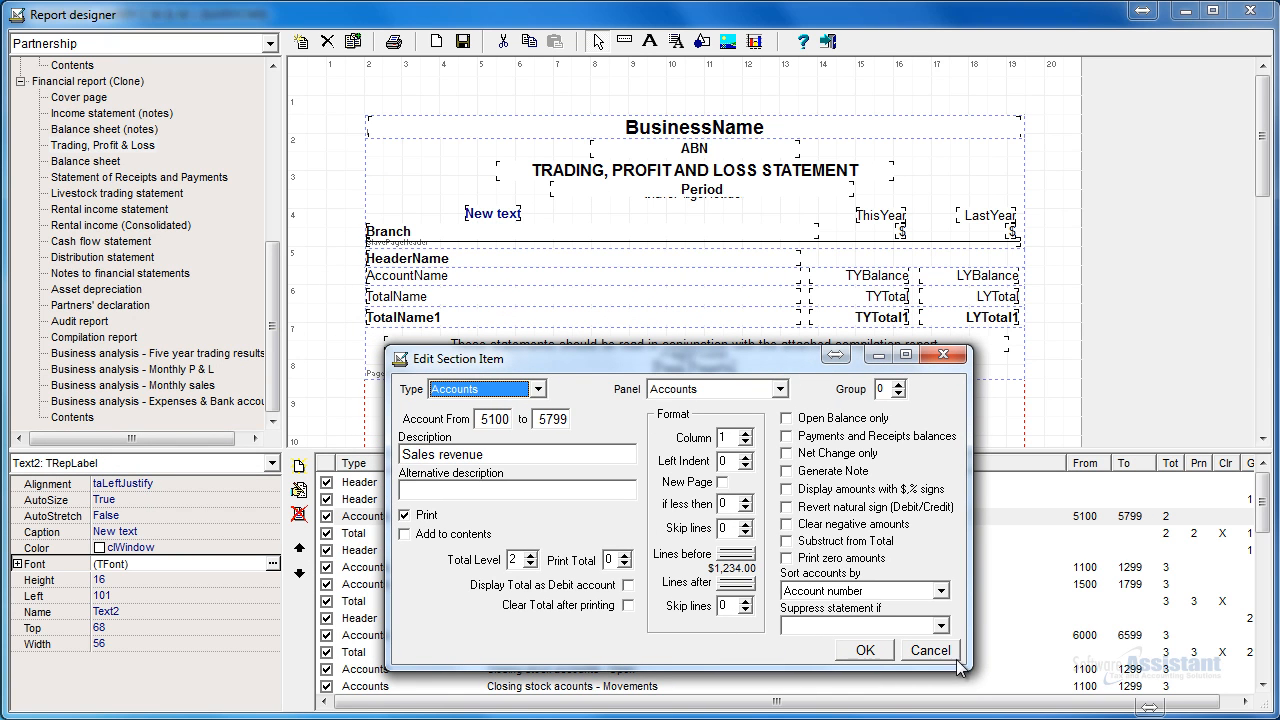
left_click(865, 650)
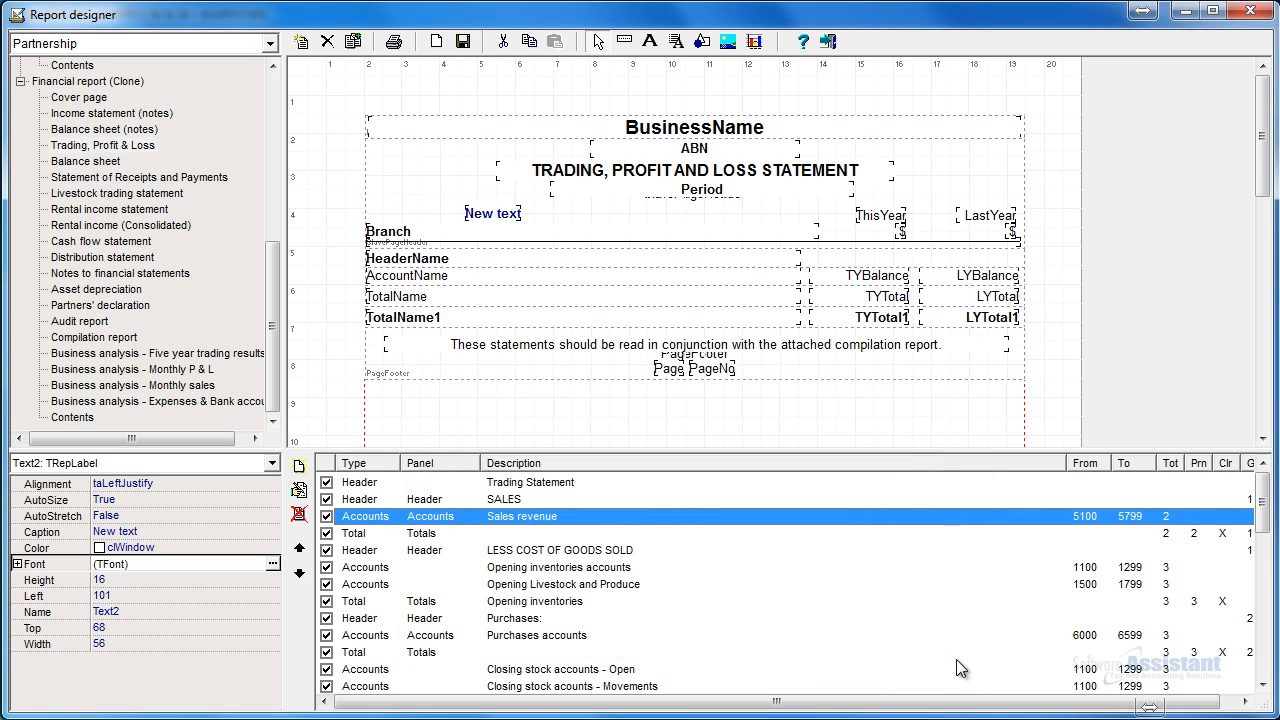
- Examine the AccountName field's properties, including its font name and size
left_click(434, 278)
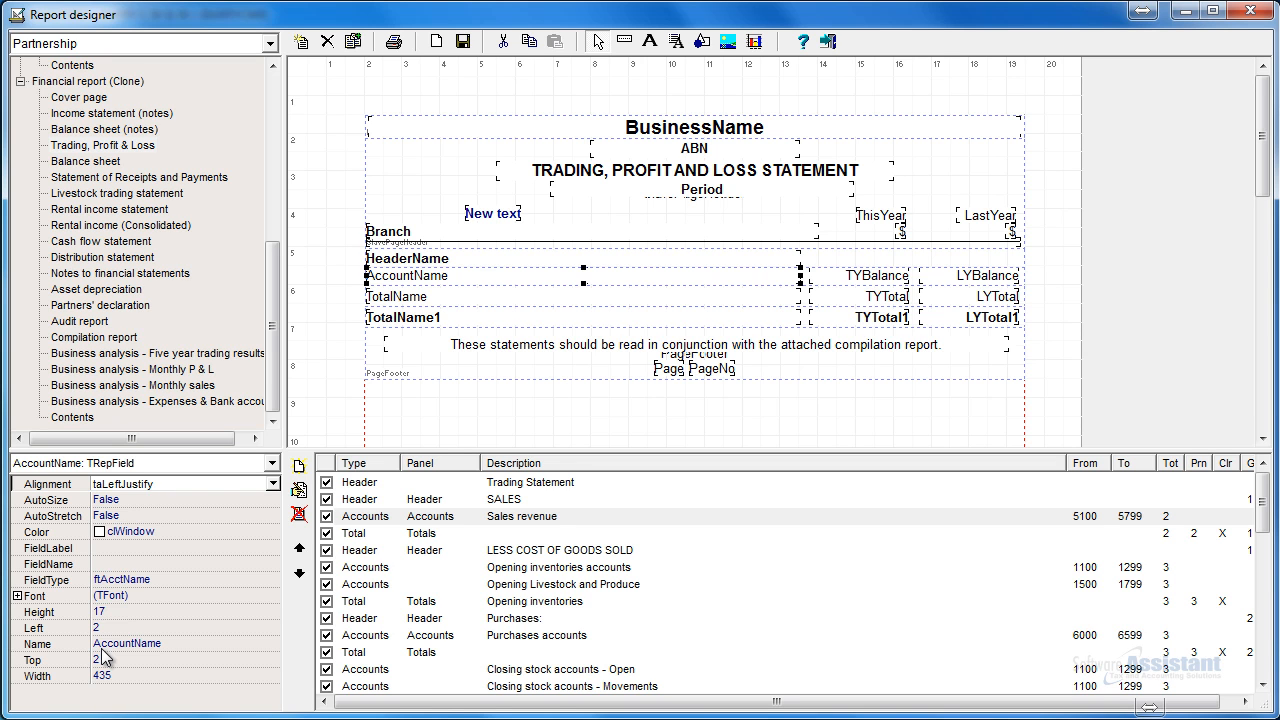
left_click(110, 597)
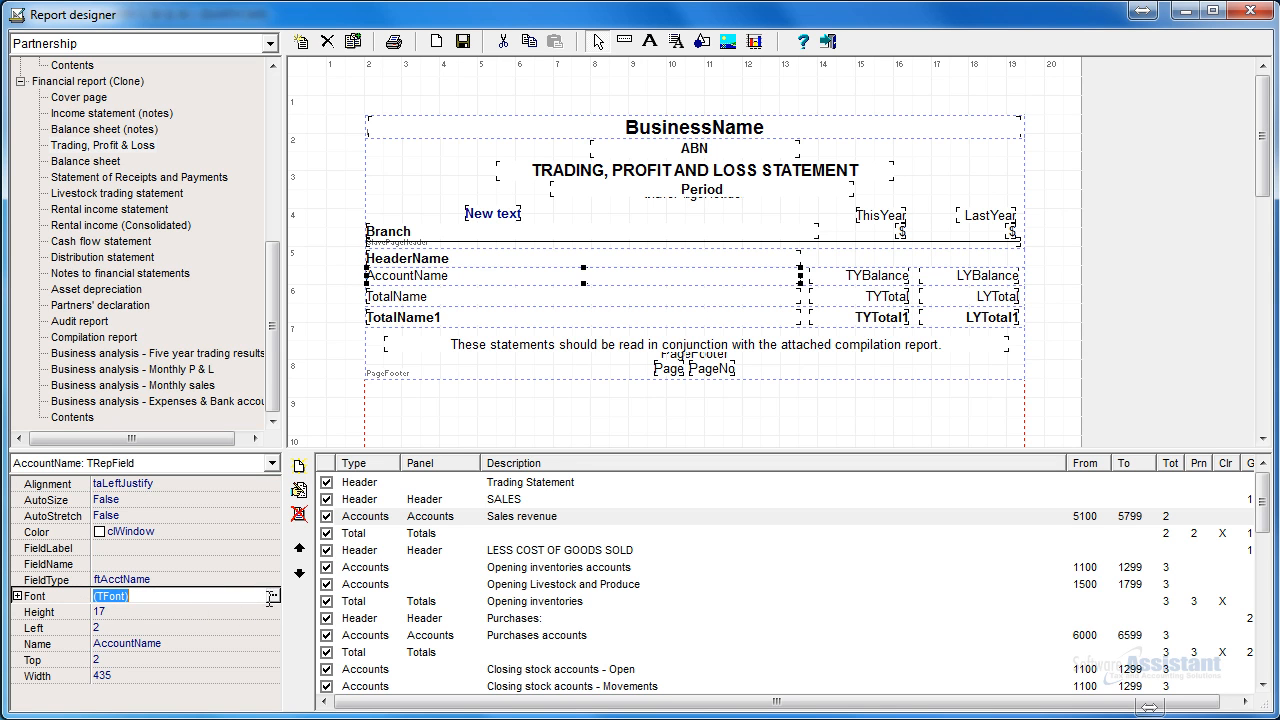
left_click(17, 596)
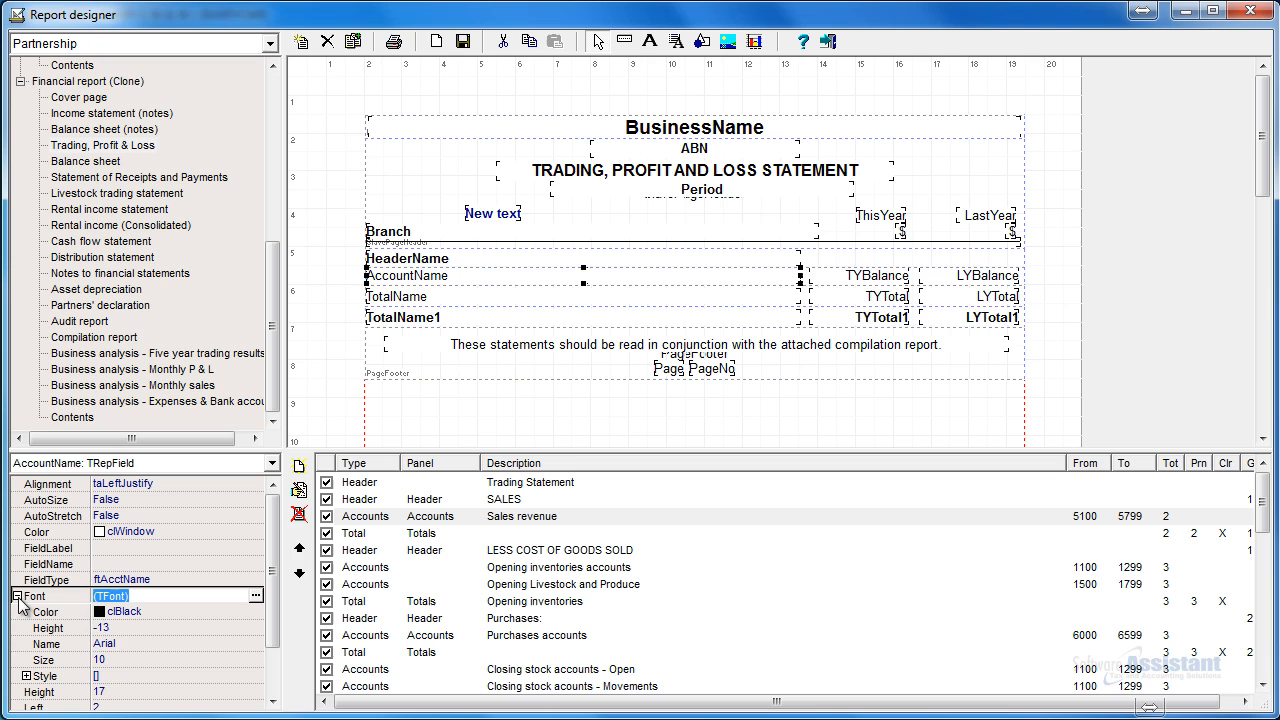
left_click(116, 646)
left_click(171, 656)
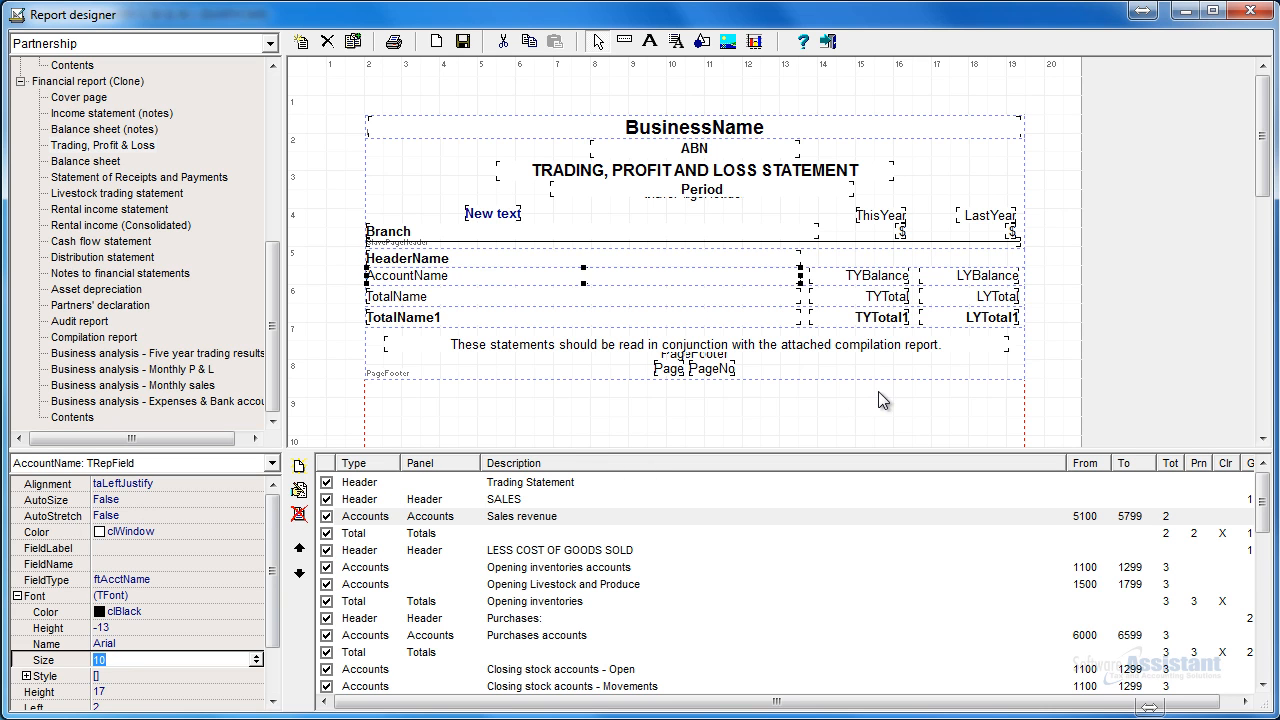
- Examine the Trading Statement header and "Closing stock accounts - Open" section items, along with the lower part of the report layout
left_click(942, 482)
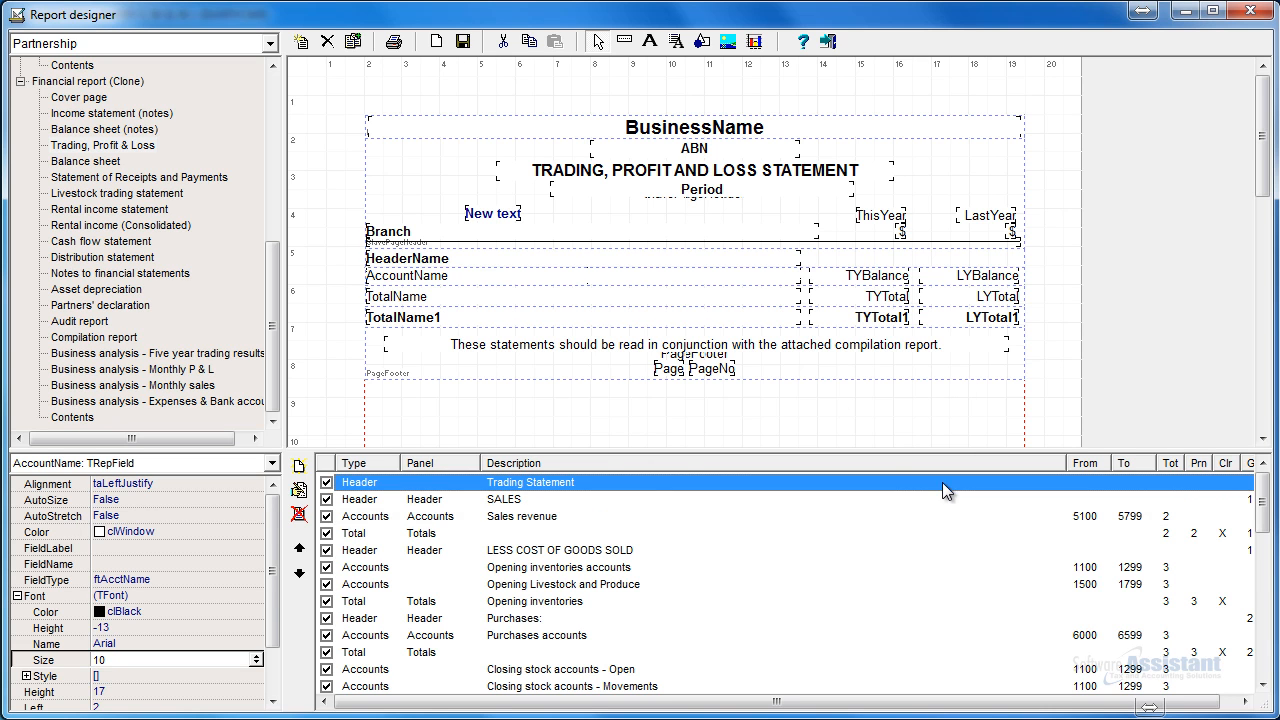
left_click(929, 669)
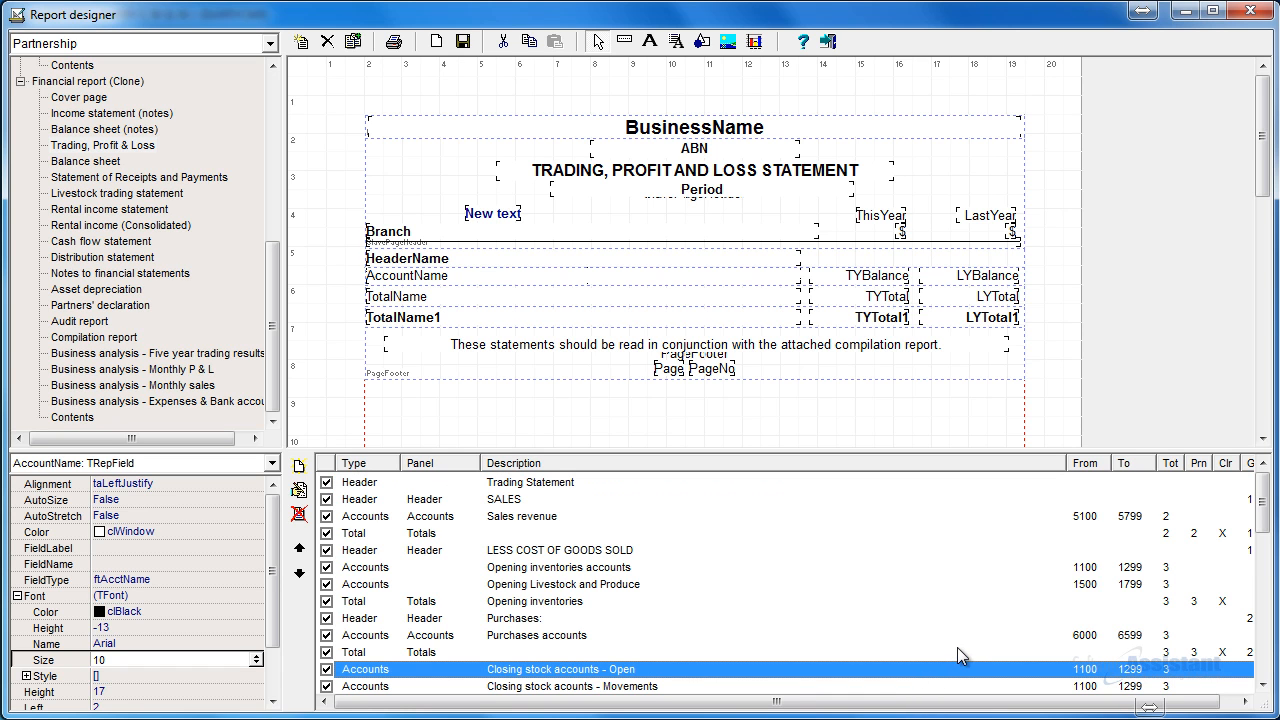
left_click(1262, 437)
left_click(1262, 437)
left_click(1262, 437)
left_click(1262, 437)
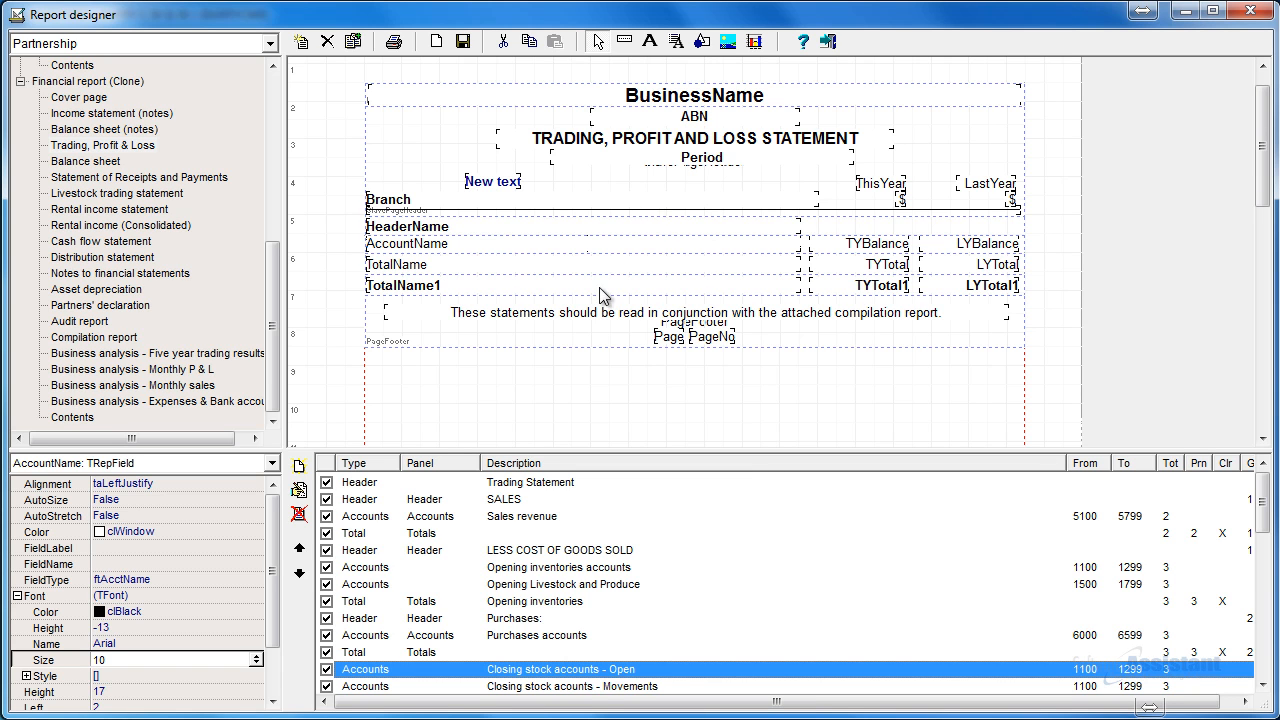
- Inspect the PageFooter panel's properties and the Sales revenue section item's settings, changing nothing
left_click(580, 342)
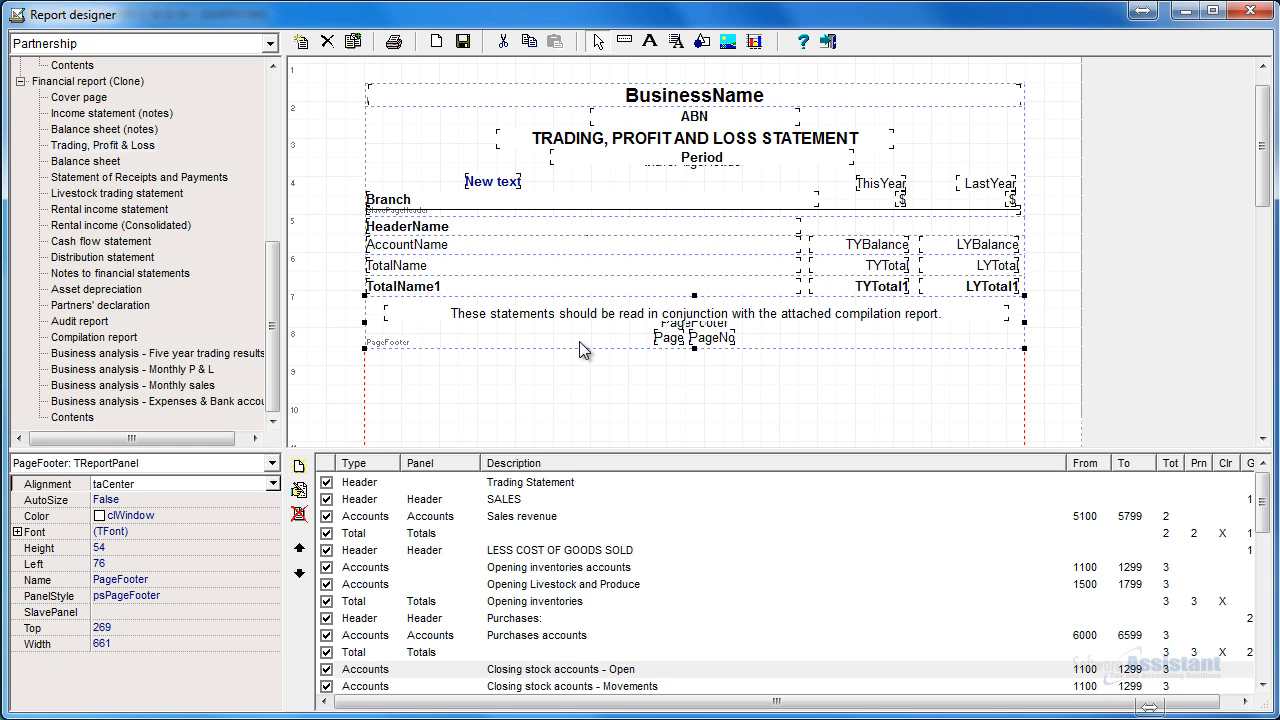
double_click(455, 341)
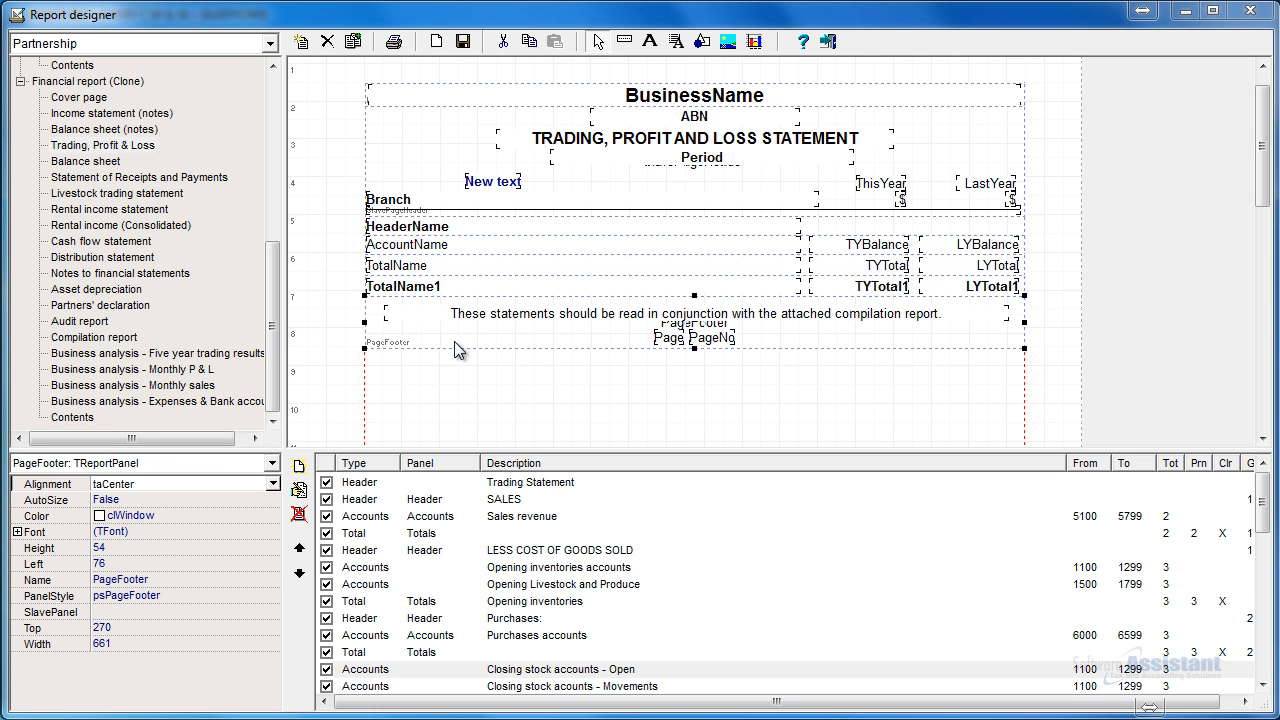
double_click(507, 514)
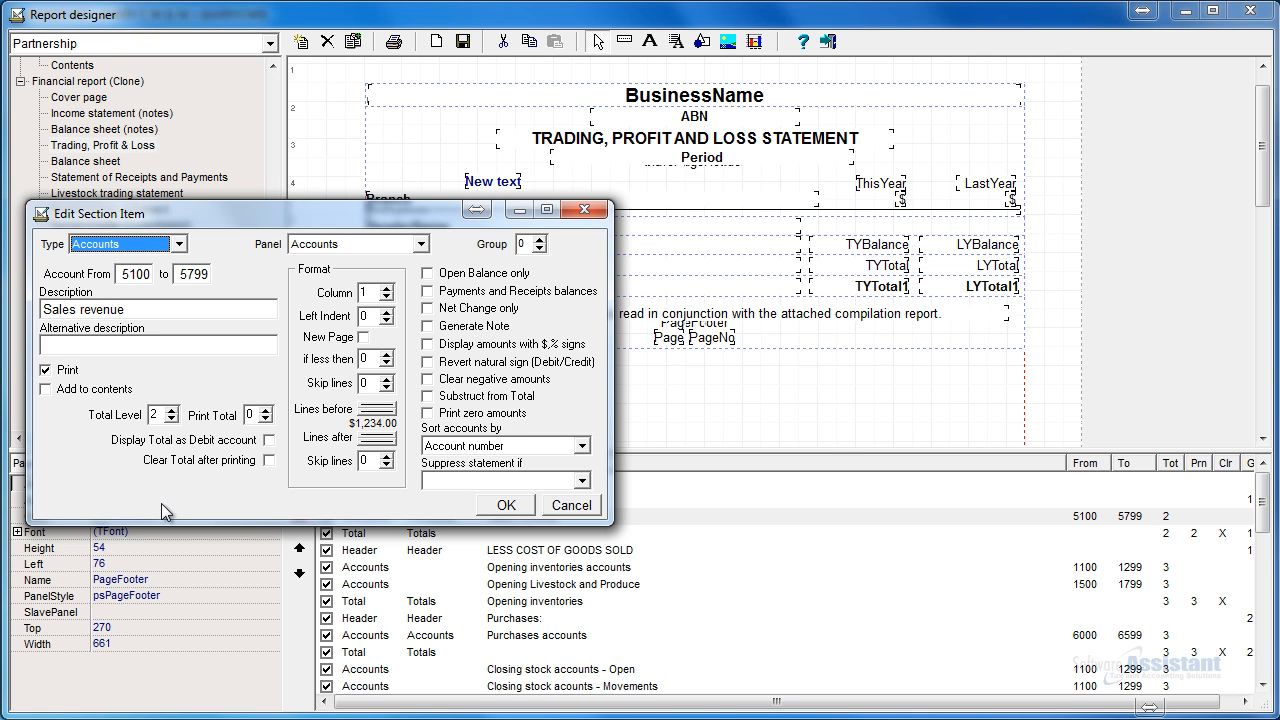
left_click(490, 511)
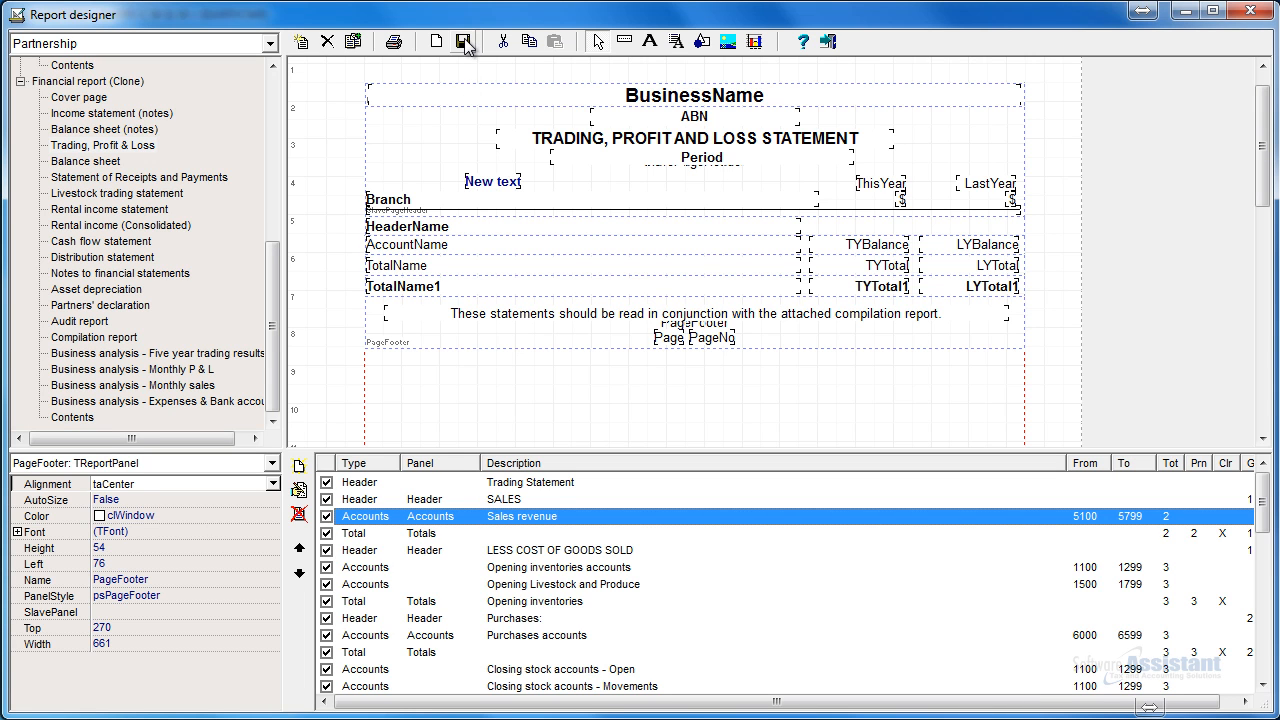
- Clone the Financial report (Master) and rename the copy as "New name"
left_click(21, 82)
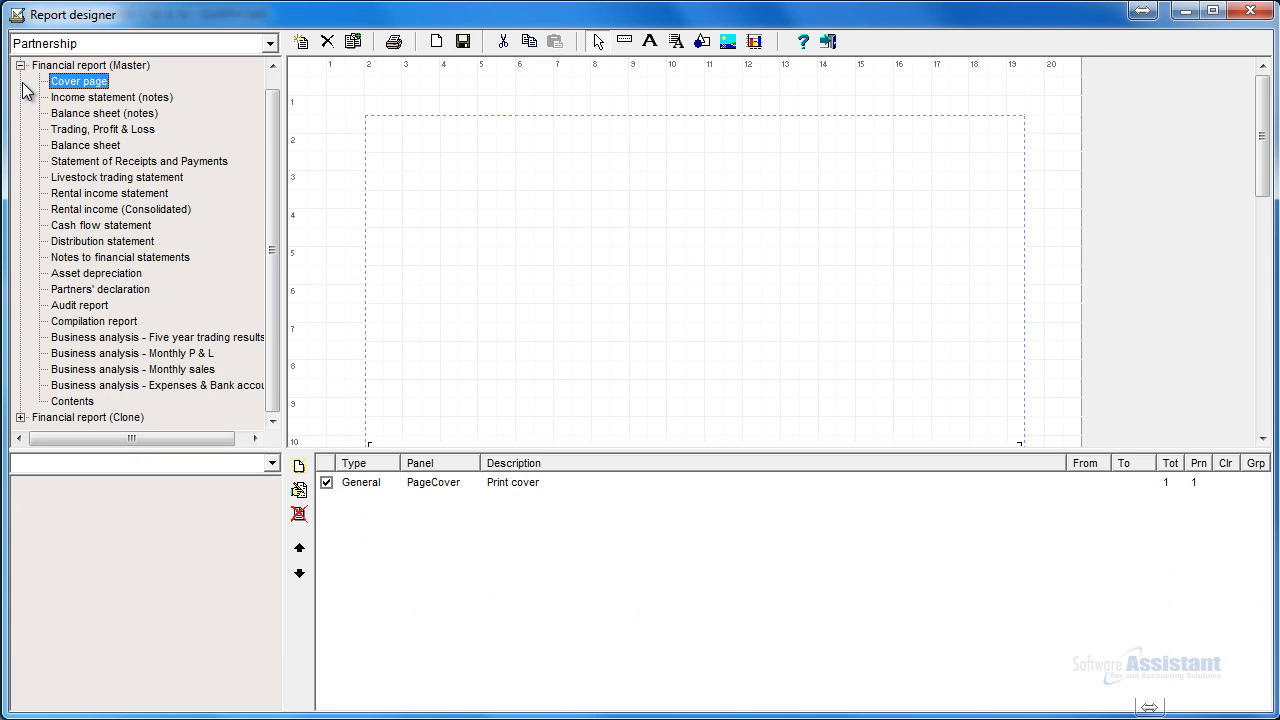
scroll(140, 205, "up", 1)
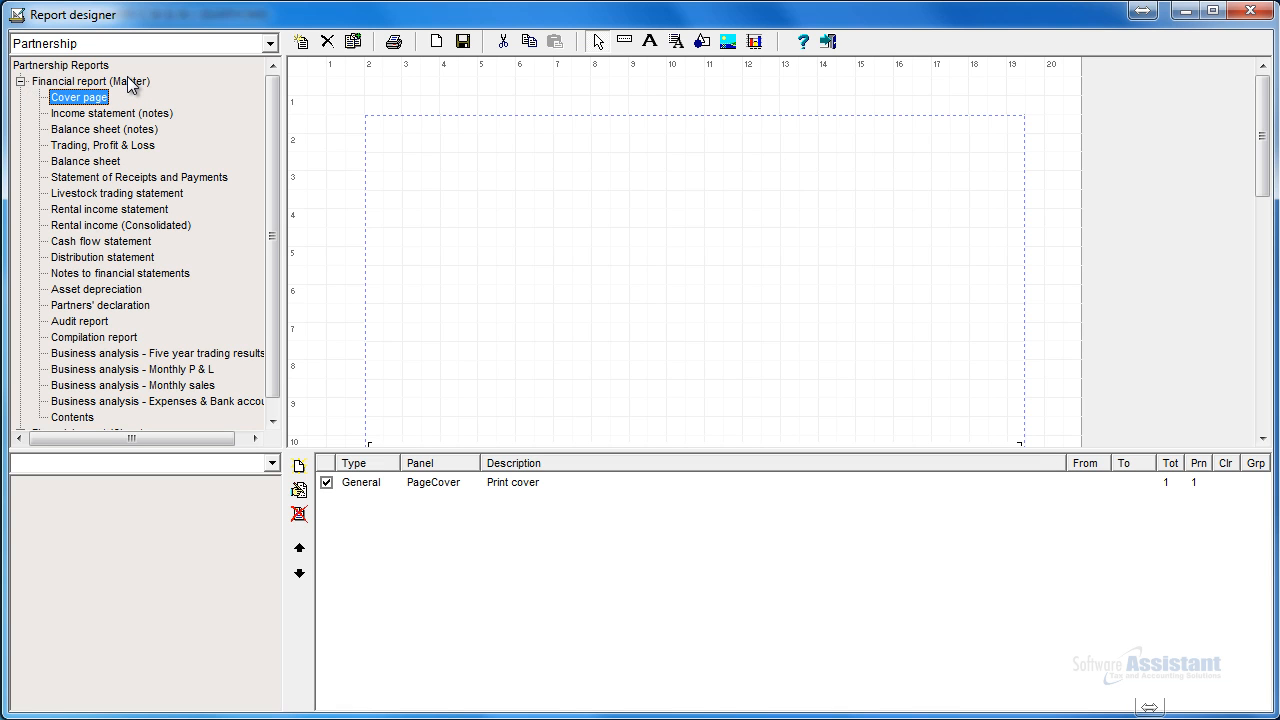
left_click(127, 79)
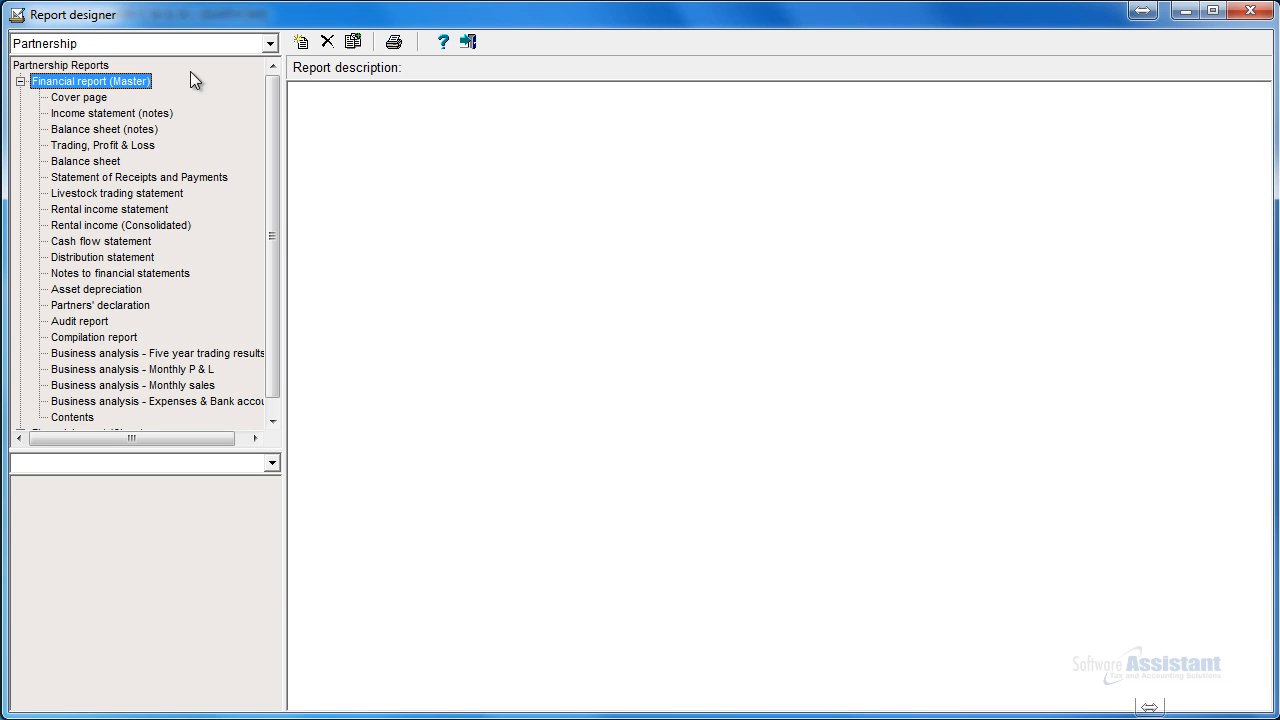
left_click(351, 43)
left_click(138, 418)
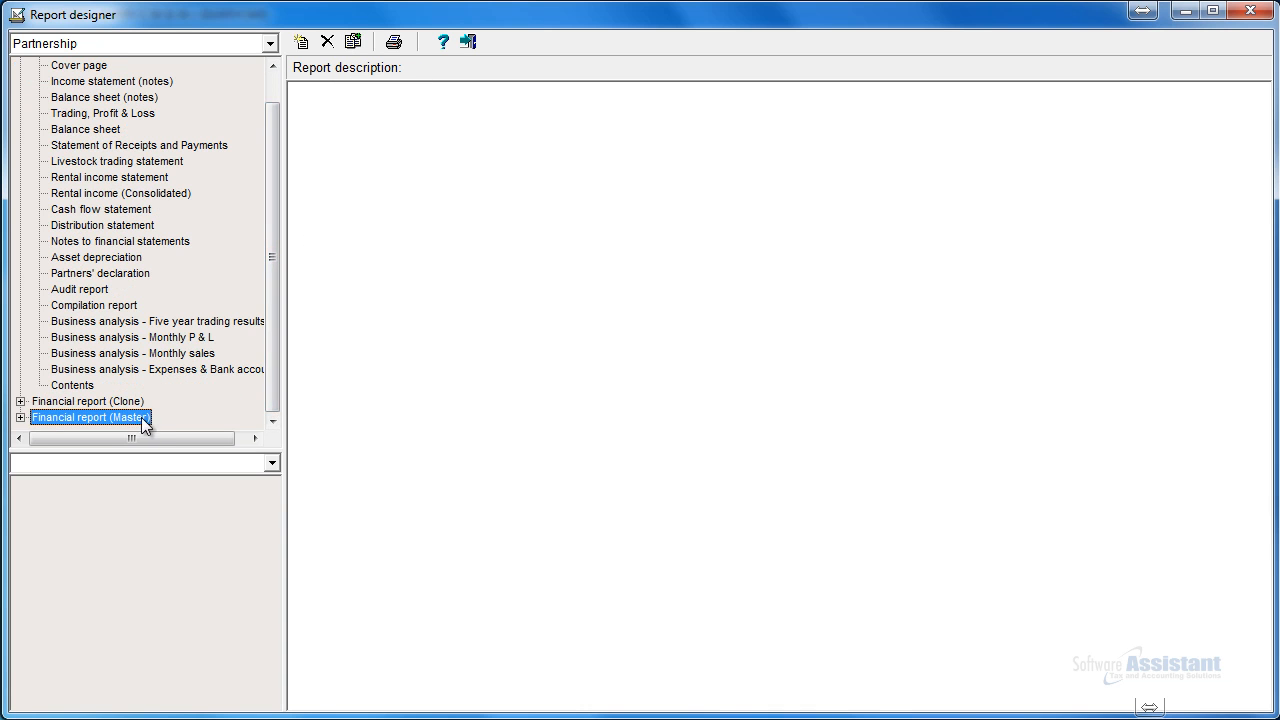
left_click(143, 418)
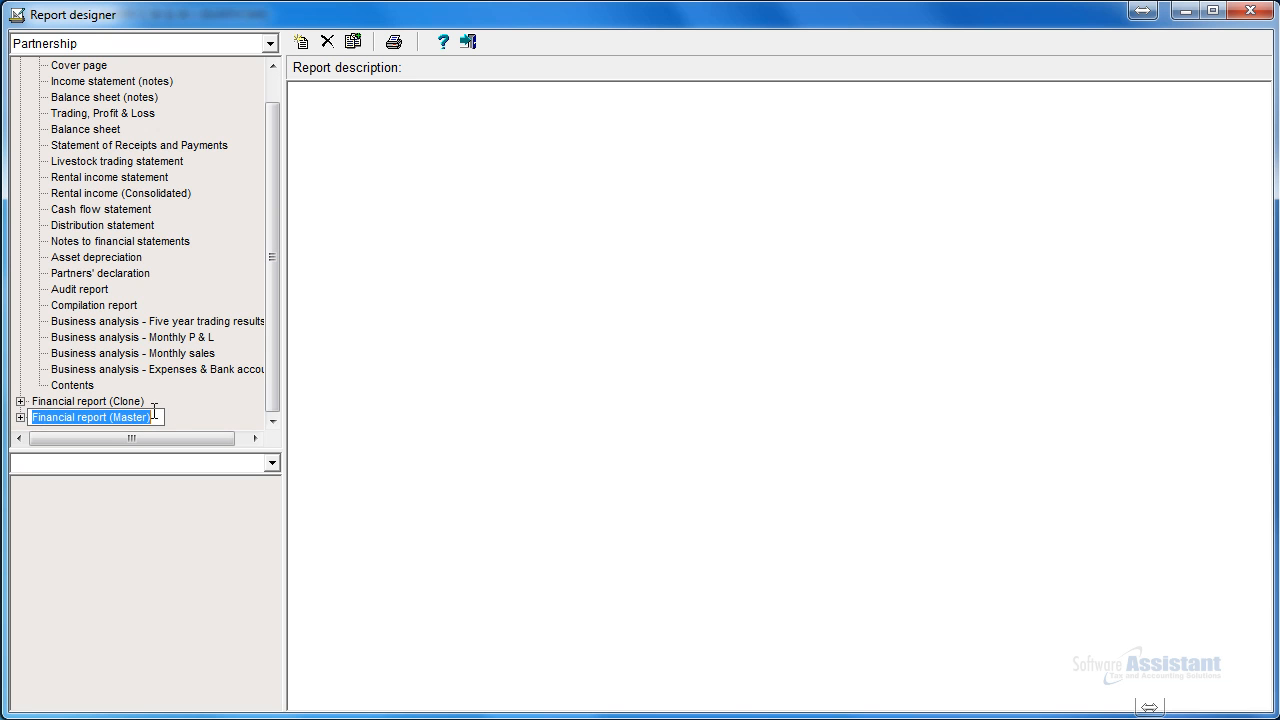
type("New name")
key("Return")
- In the Trading, Profit & Loss report of "New name", set the BusinessName field's font colour to Red
left_click(20, 417)
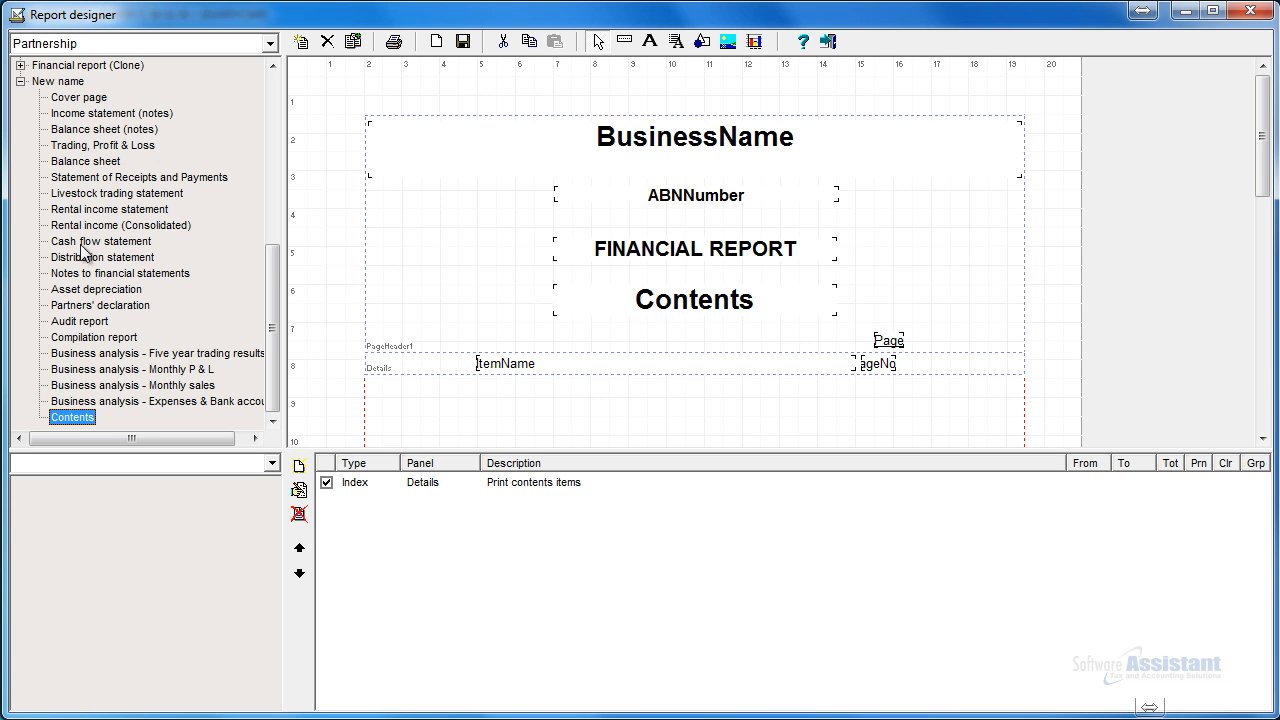
left_click(92, 148)
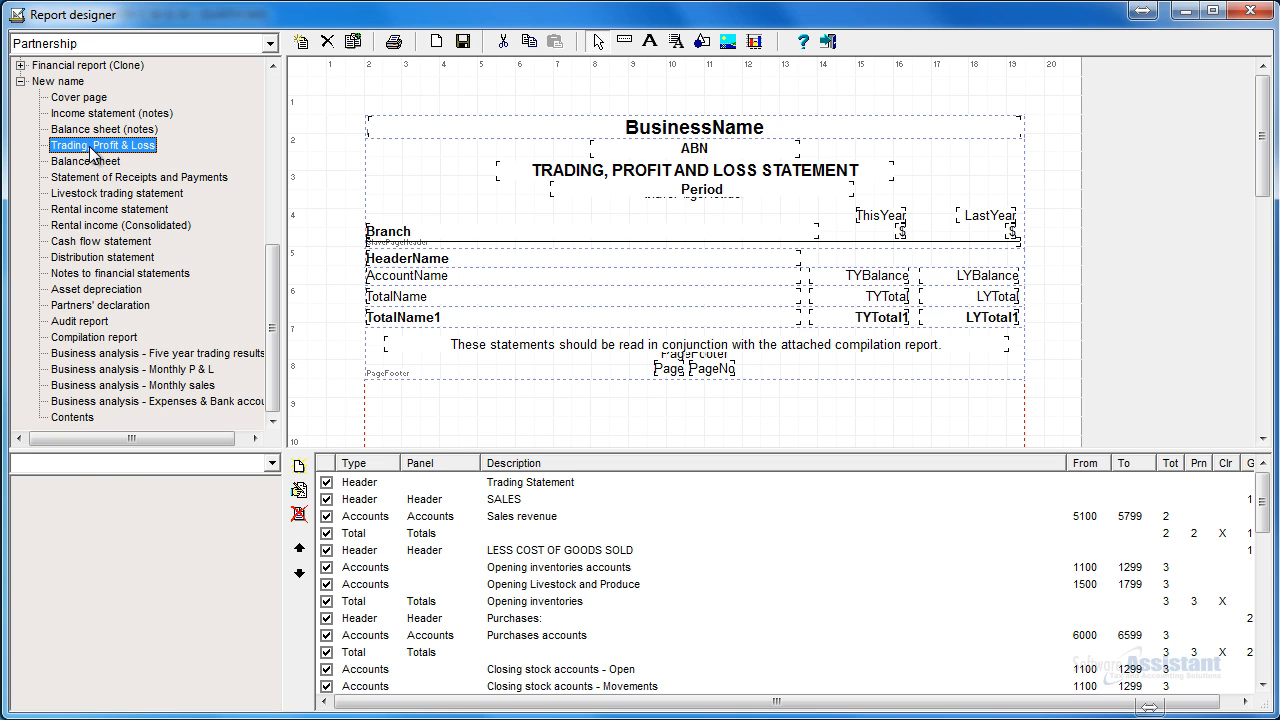
left_click(697, 131)
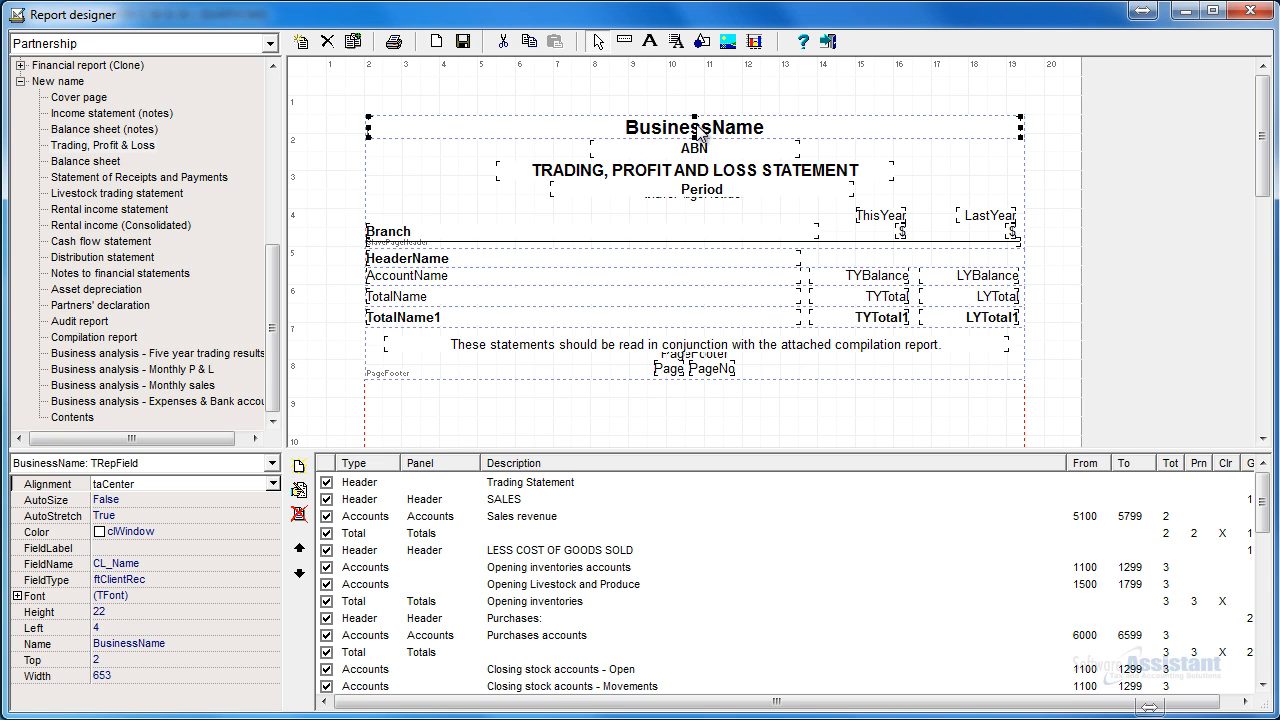
left_click(266, 597)
left_click(271, 596)
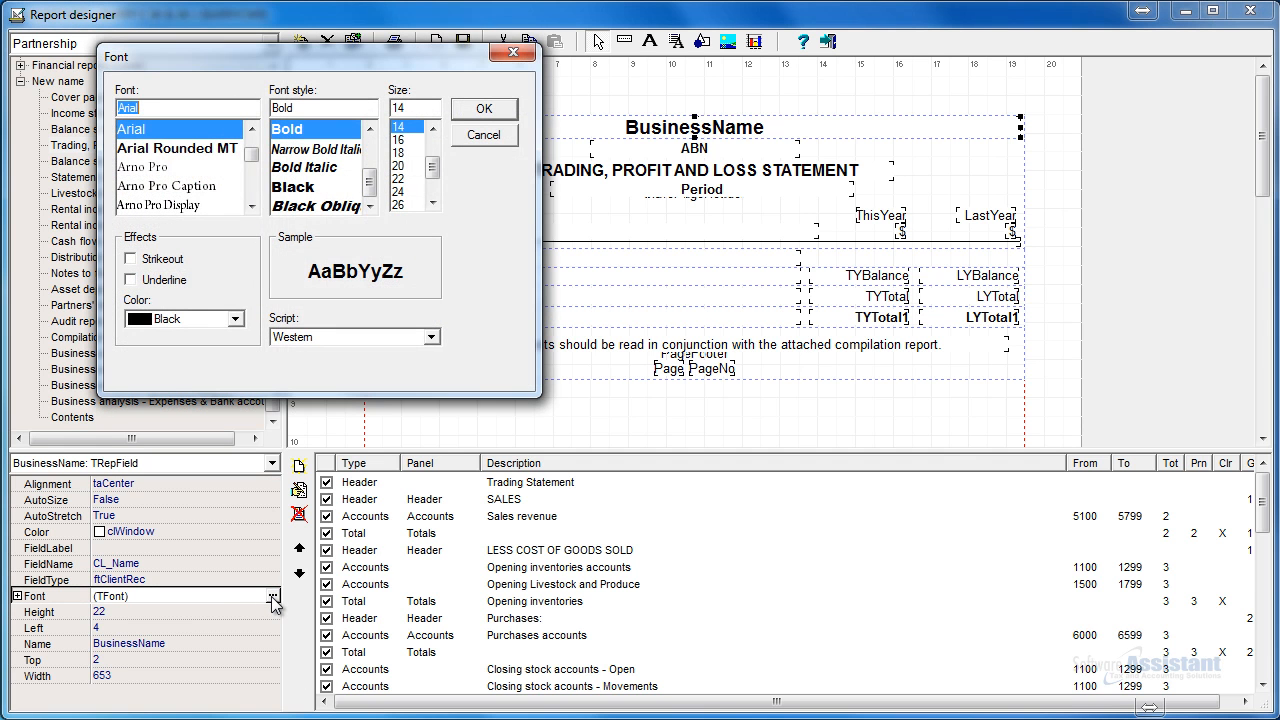
left_click(236, 319)
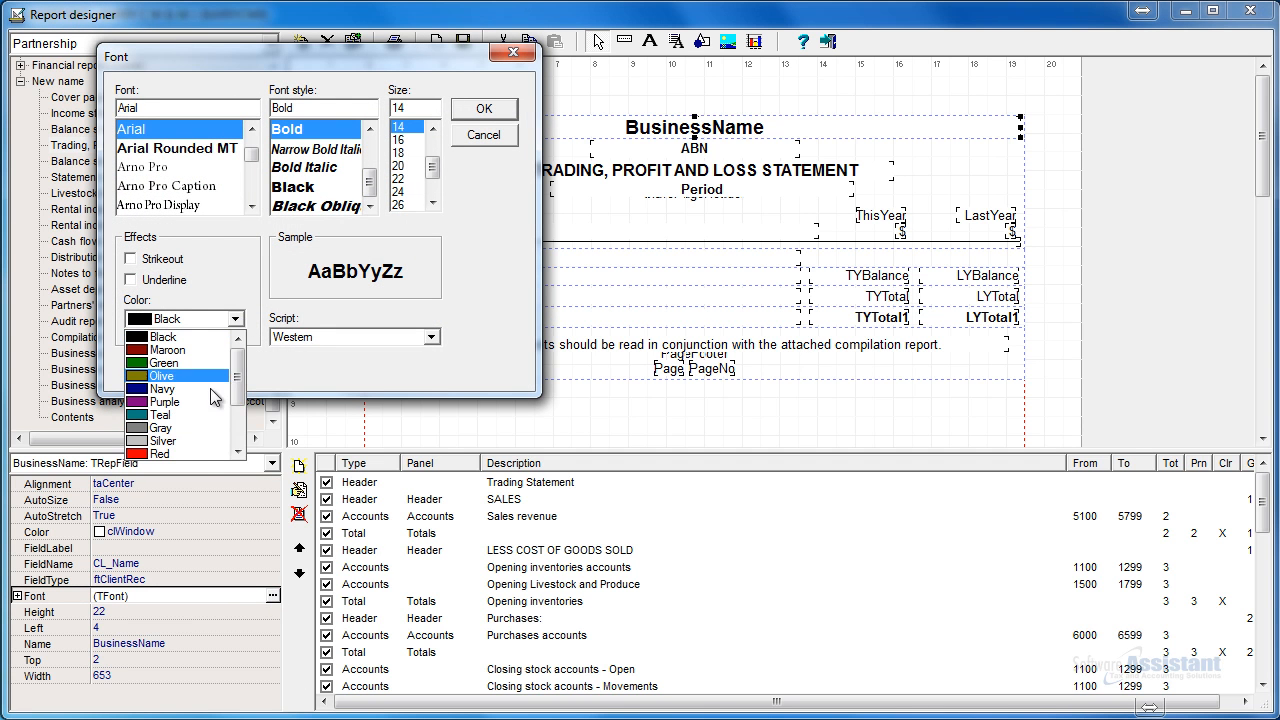
left_click(168, 454)
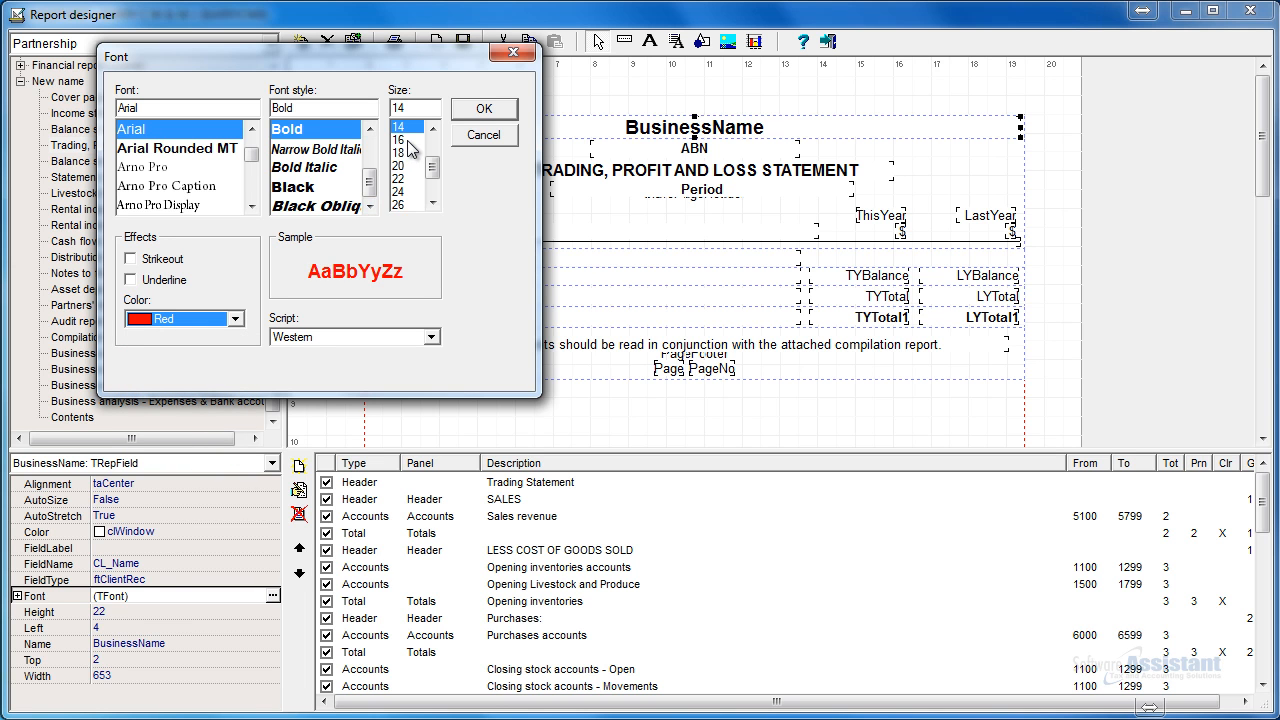
left_click(472, 110)
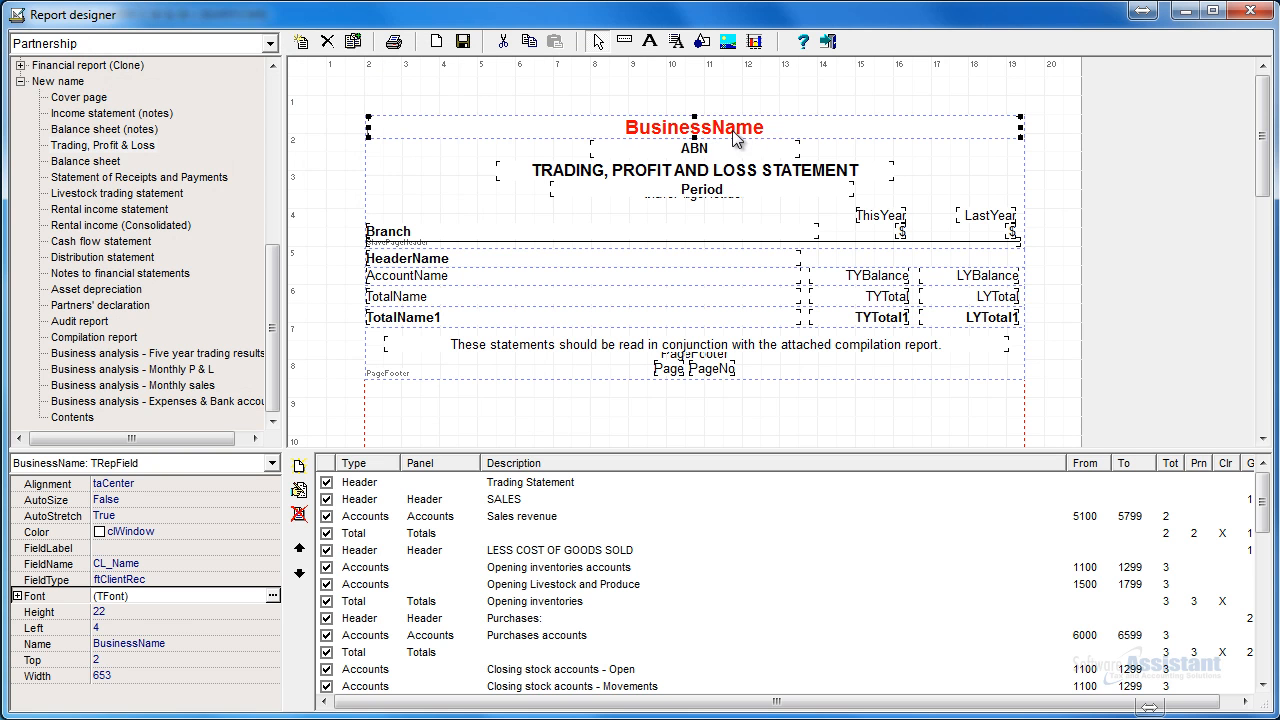
- Set the Expenses accounts section item to sort accounts by Account name, and save the report
left_click_drag(1264, 505, 1272, 645)
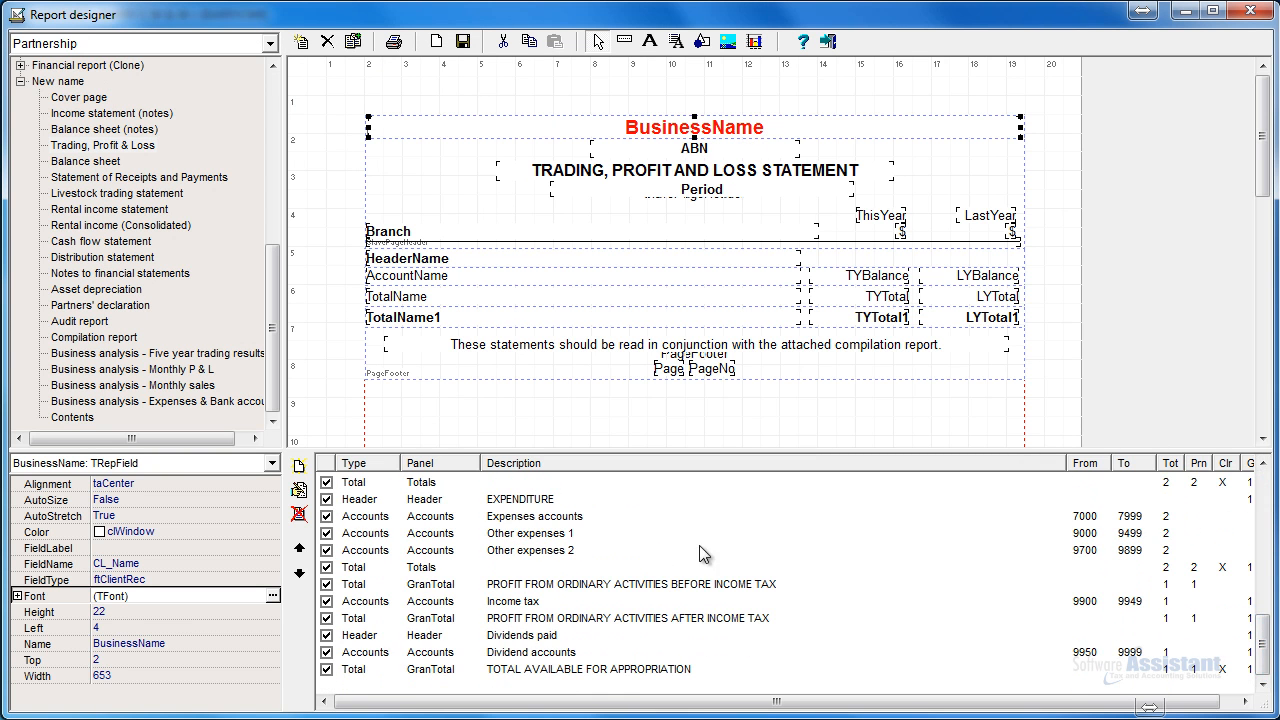
double_click(590, 513)
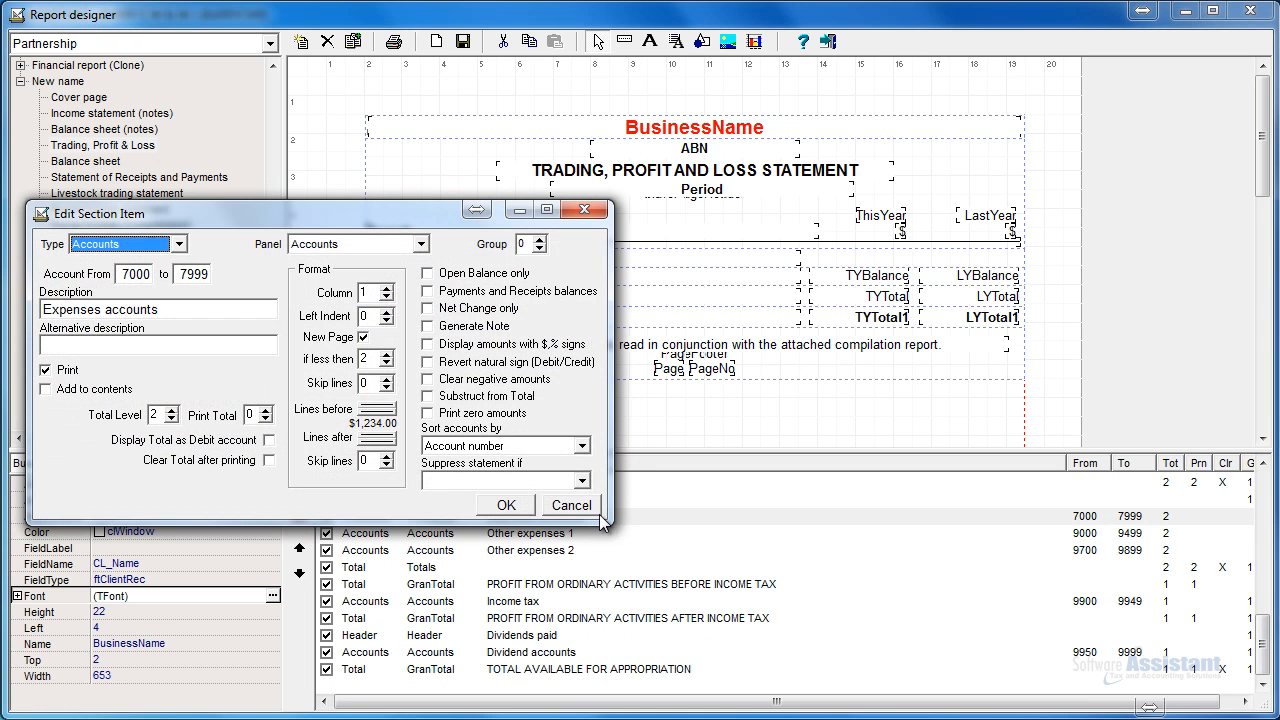
left_click(539, 450)
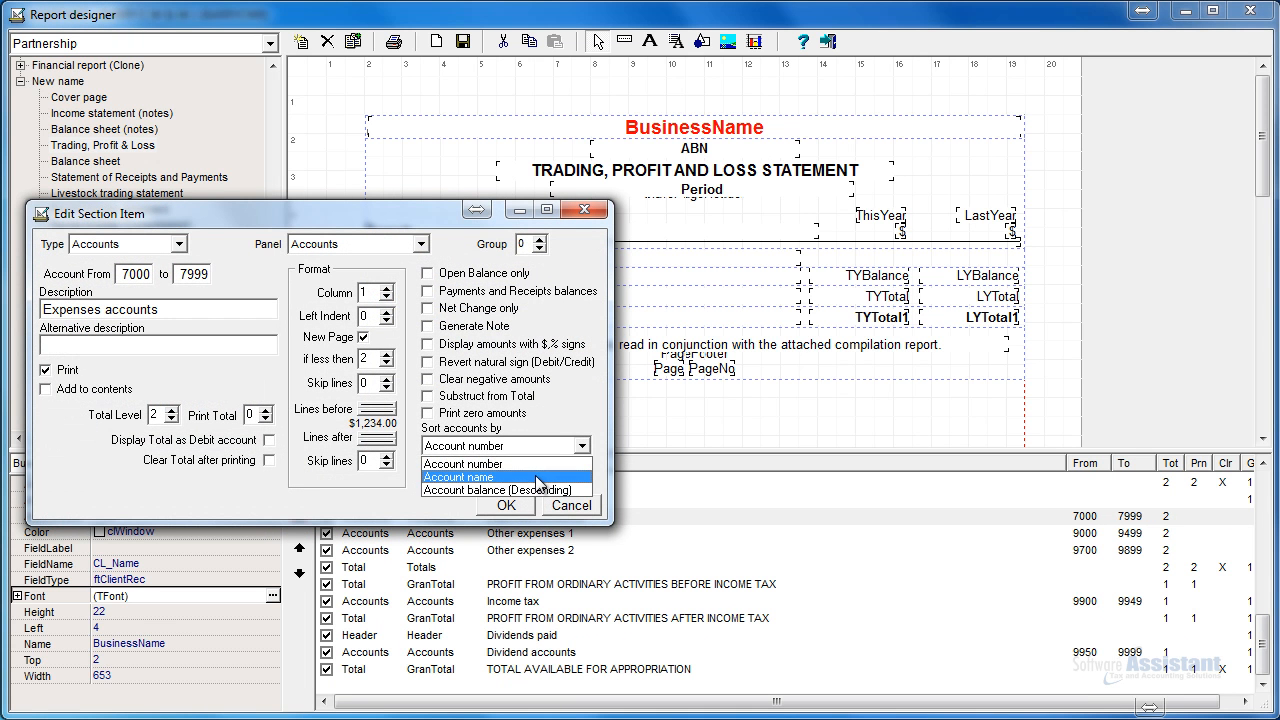
left_click(460, 480)
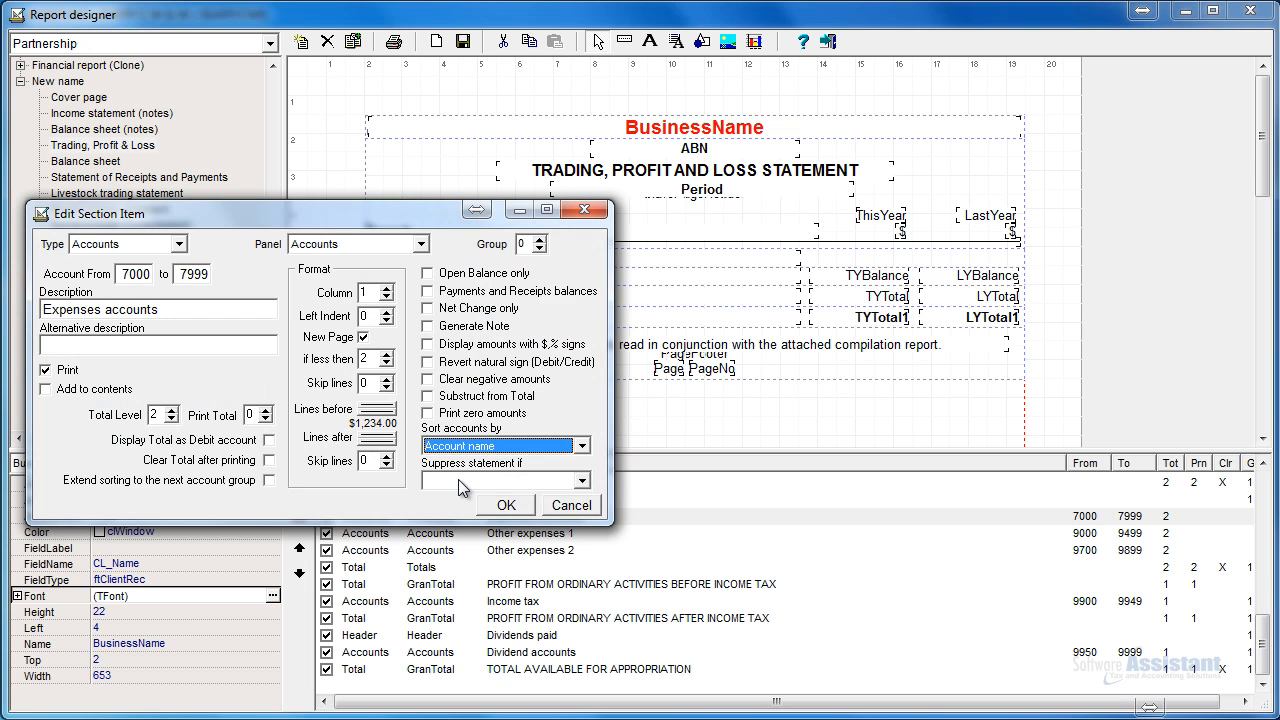
left_click(505, 505)
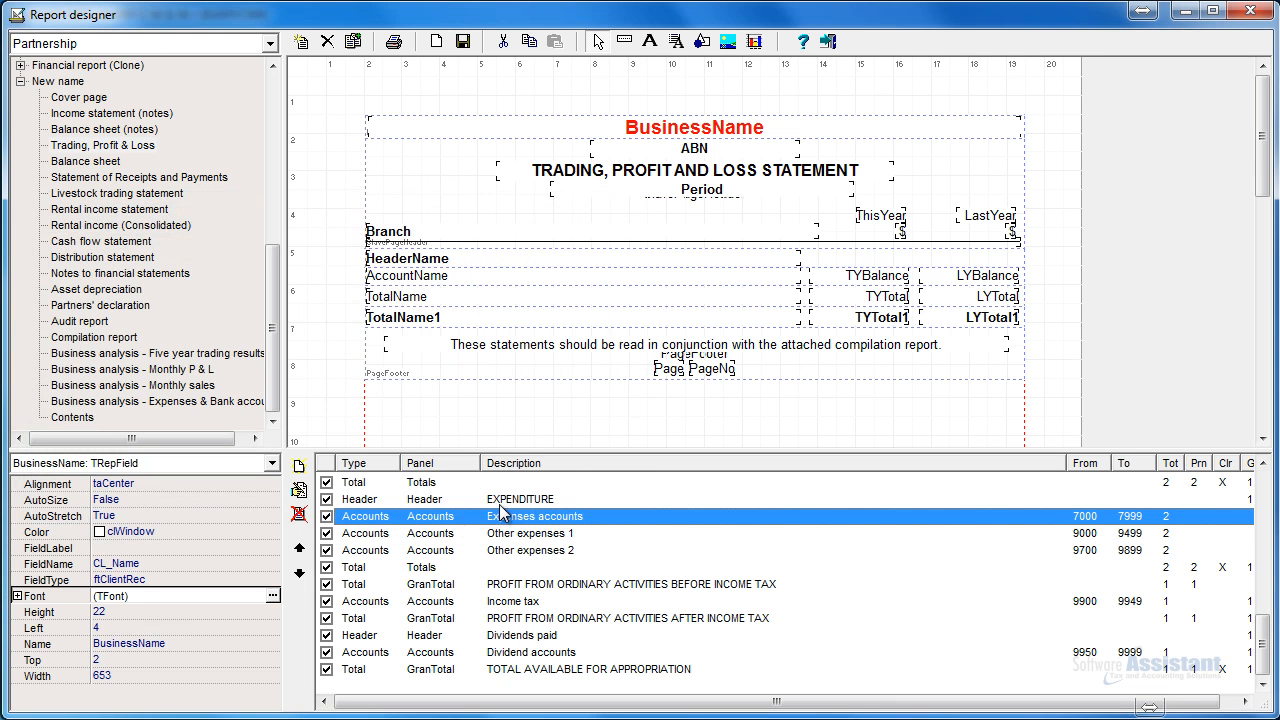
left_click(460, 44)
- Preview the Trading, Profit & Loss report of "New name" and check its heading colour and the order of its expenditure accounts
left_click(393, 43)
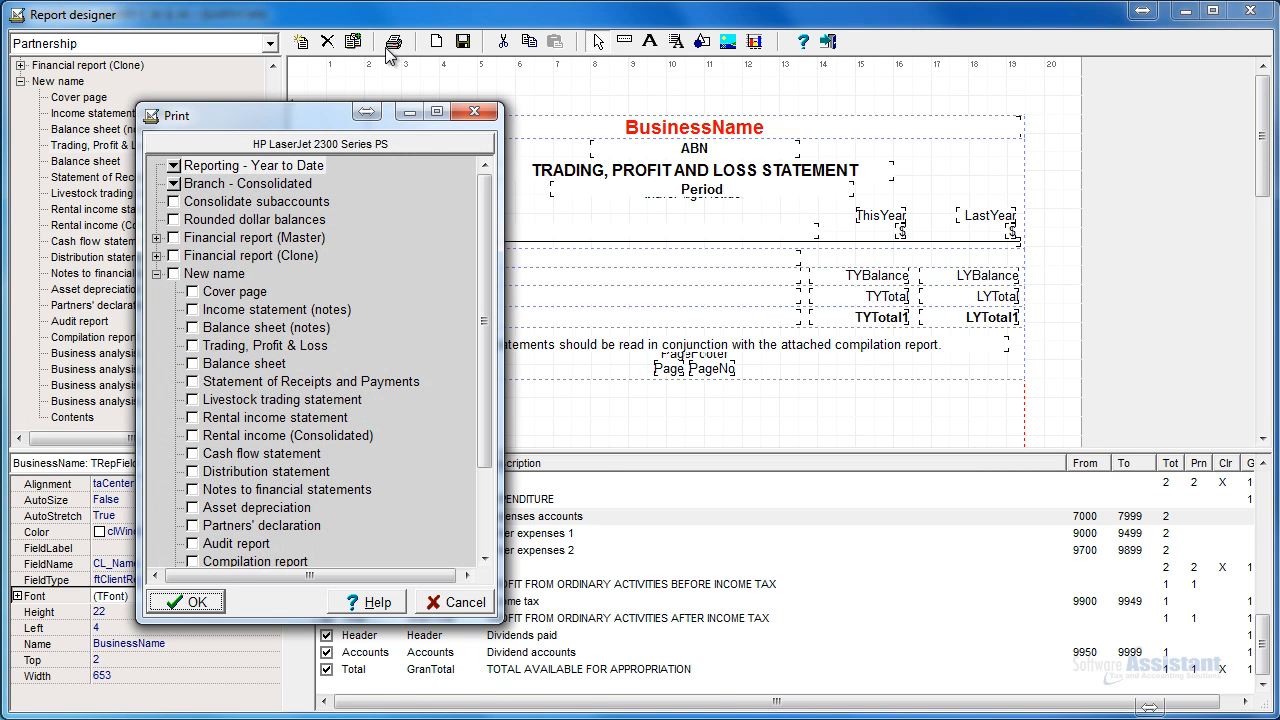
scroll(477, 269, "down", 1)
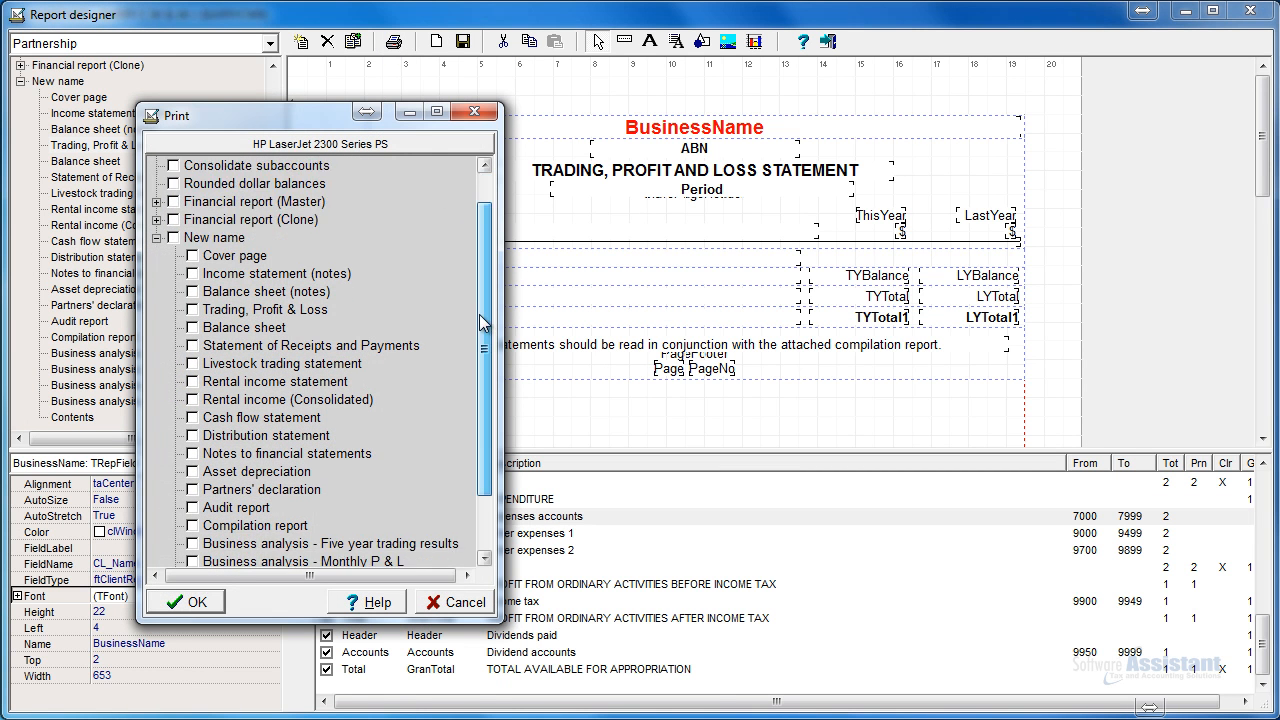
left_click(193, 291)
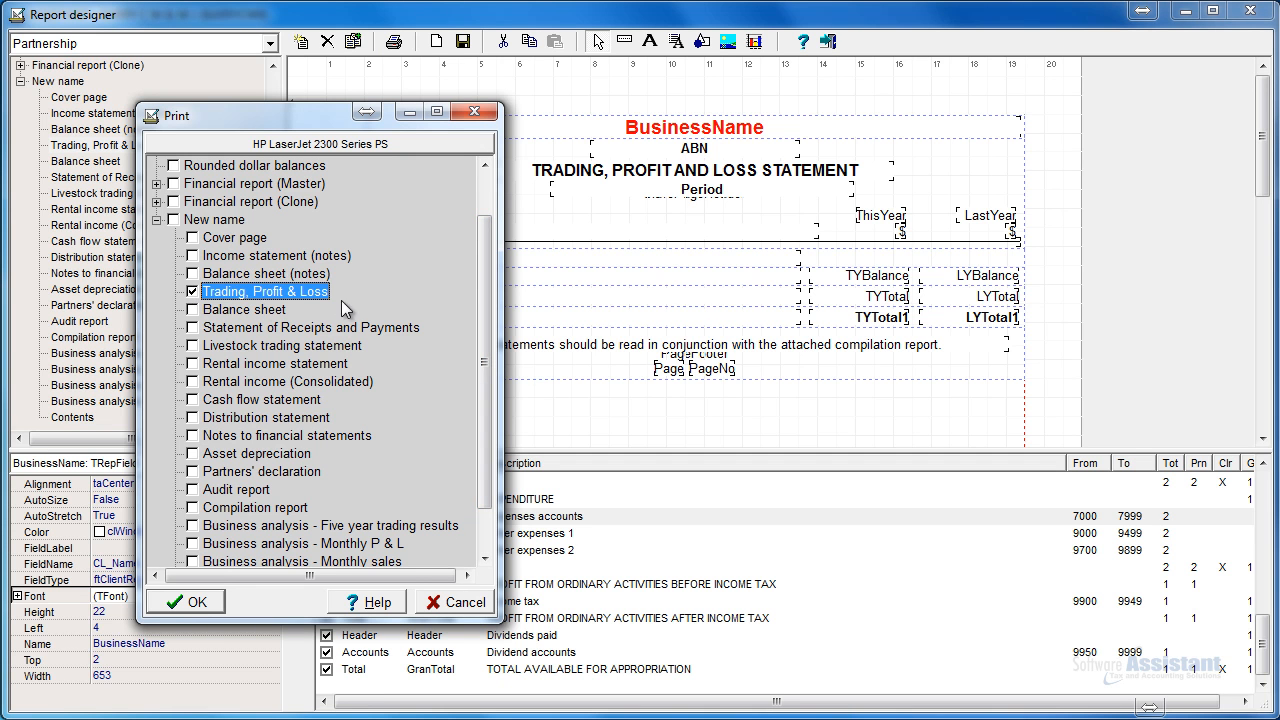
left_click(198, 600)
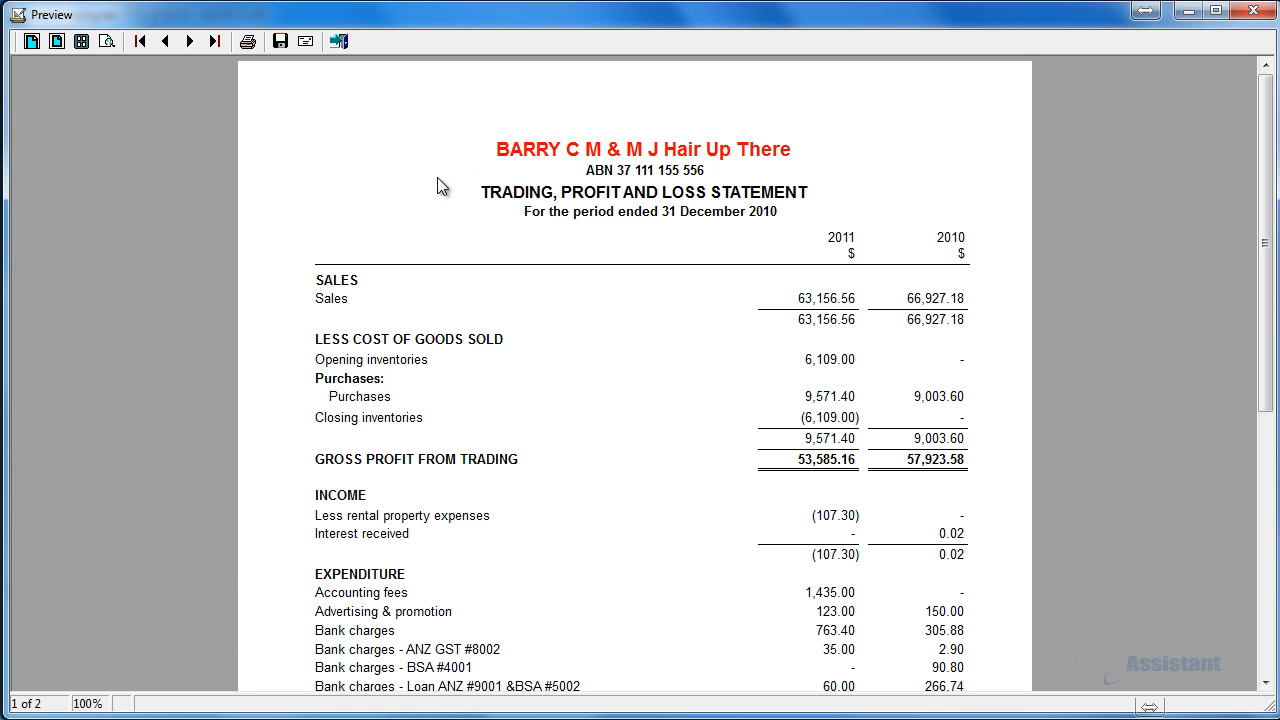
scroll(300, 340, "down", 4)
scroll(305, 370, "down", 1)
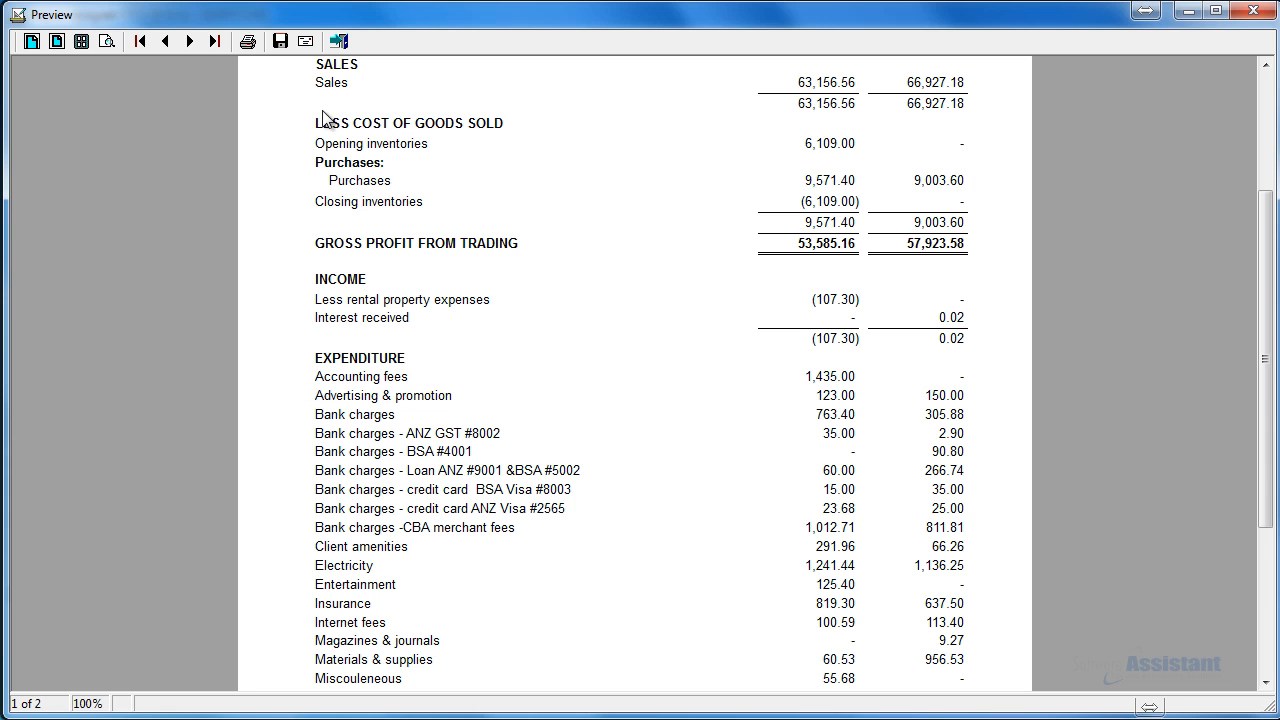
left_click(339, 41)
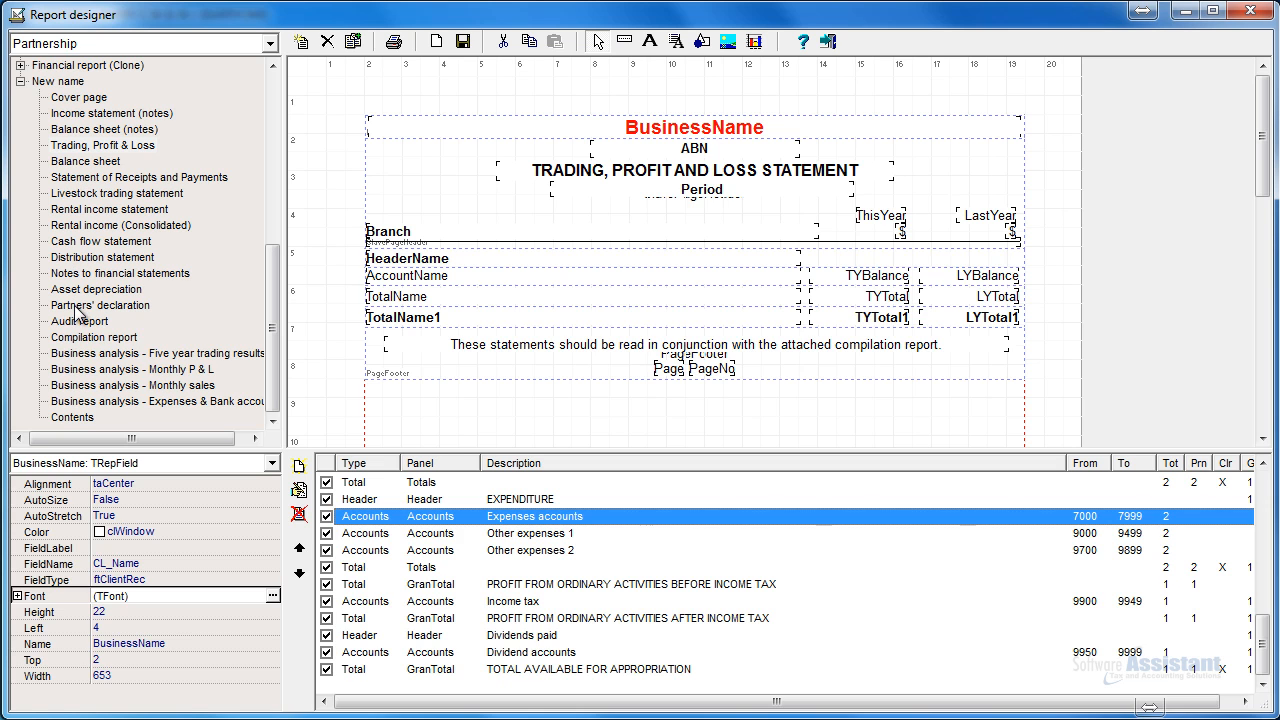
- Add a new report named "Annual general meeting" to the "New name" report set
left_click(78, 340)
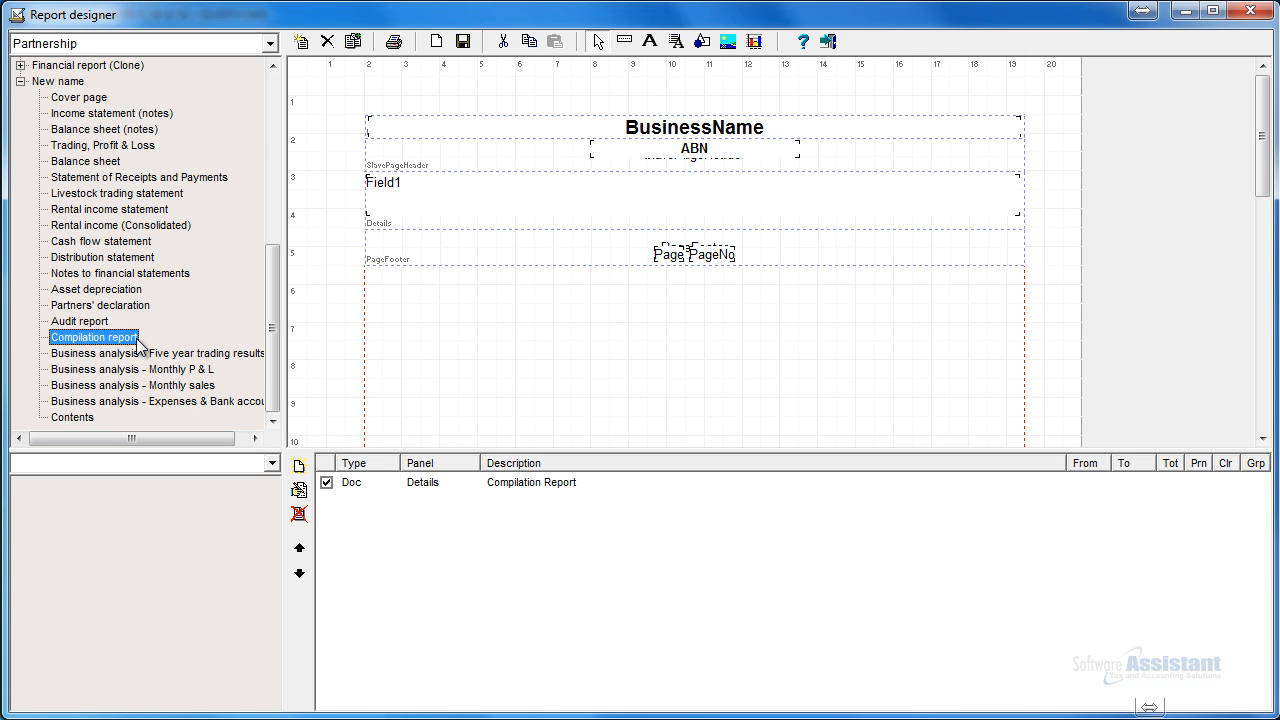
left_click(76, 84)
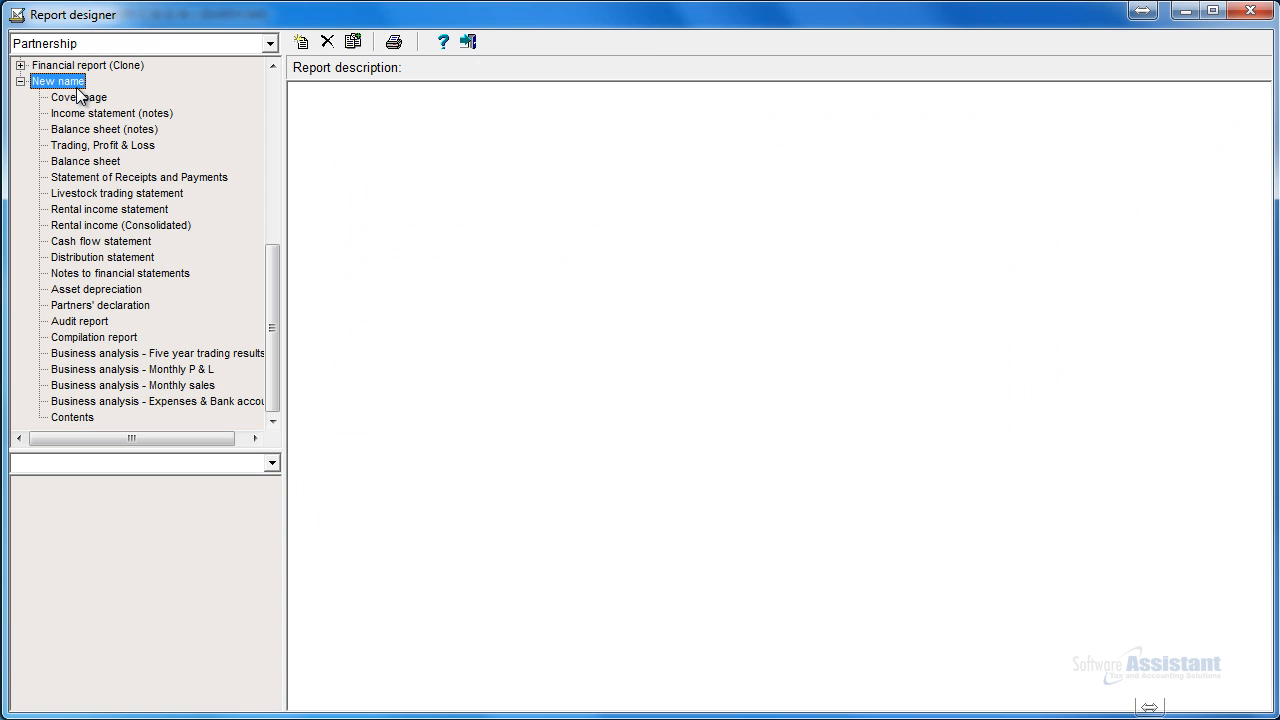
left_click(301, 44)
type("Annual general meeting")
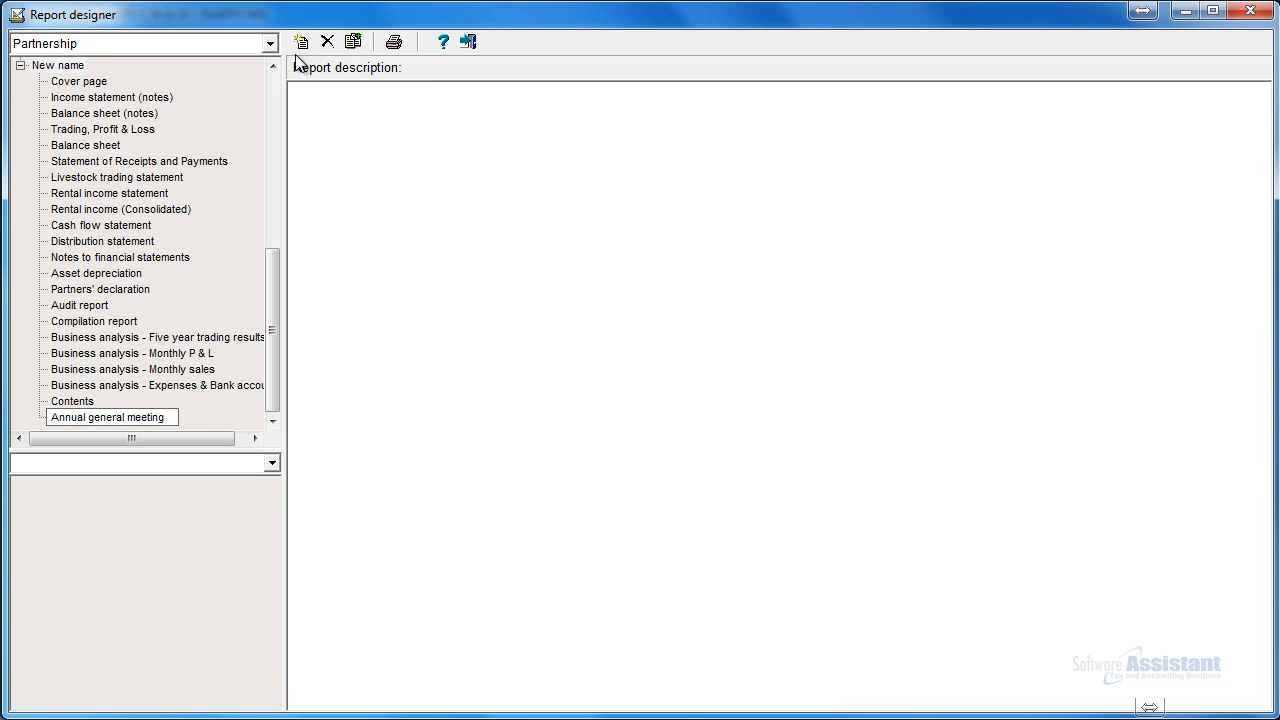
key("Return")
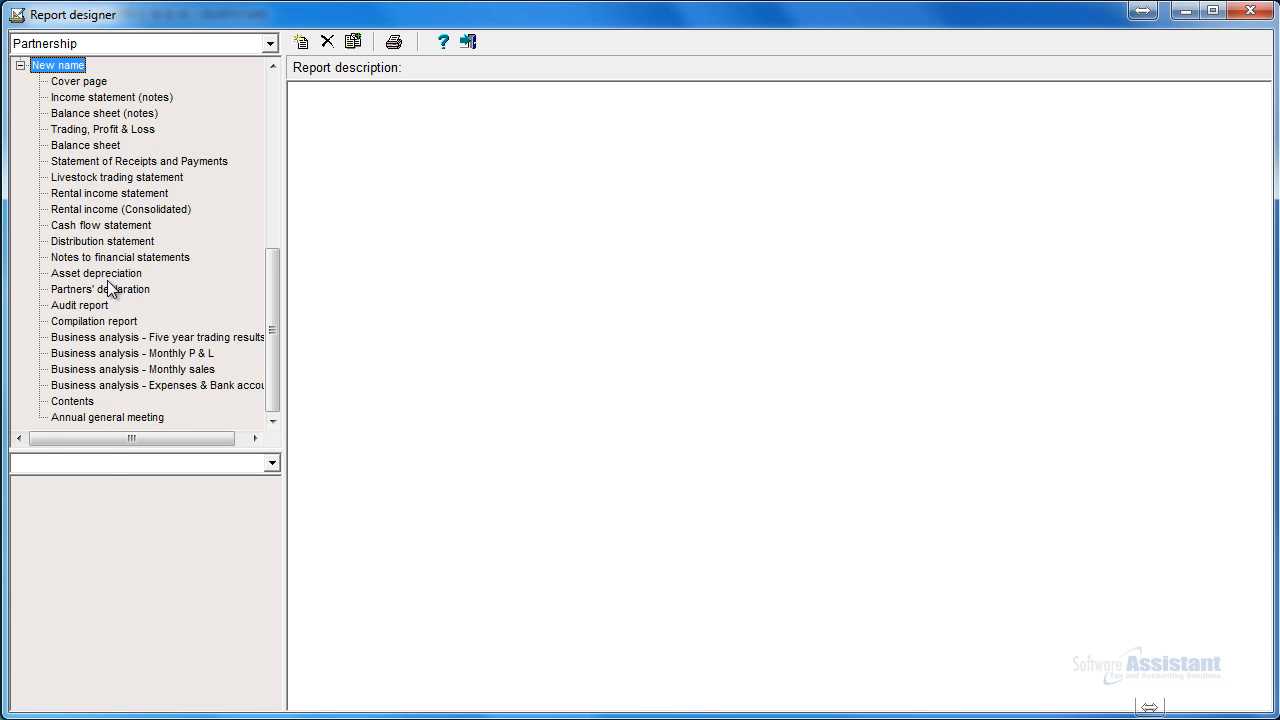
- Move the "Annual general meeting" report to directly above Compilation report in the "New name" set
left_click(98, 417)
left_click_drag(104, 418, 108, 344)
left_click_drag(108, 326, 108, 326)
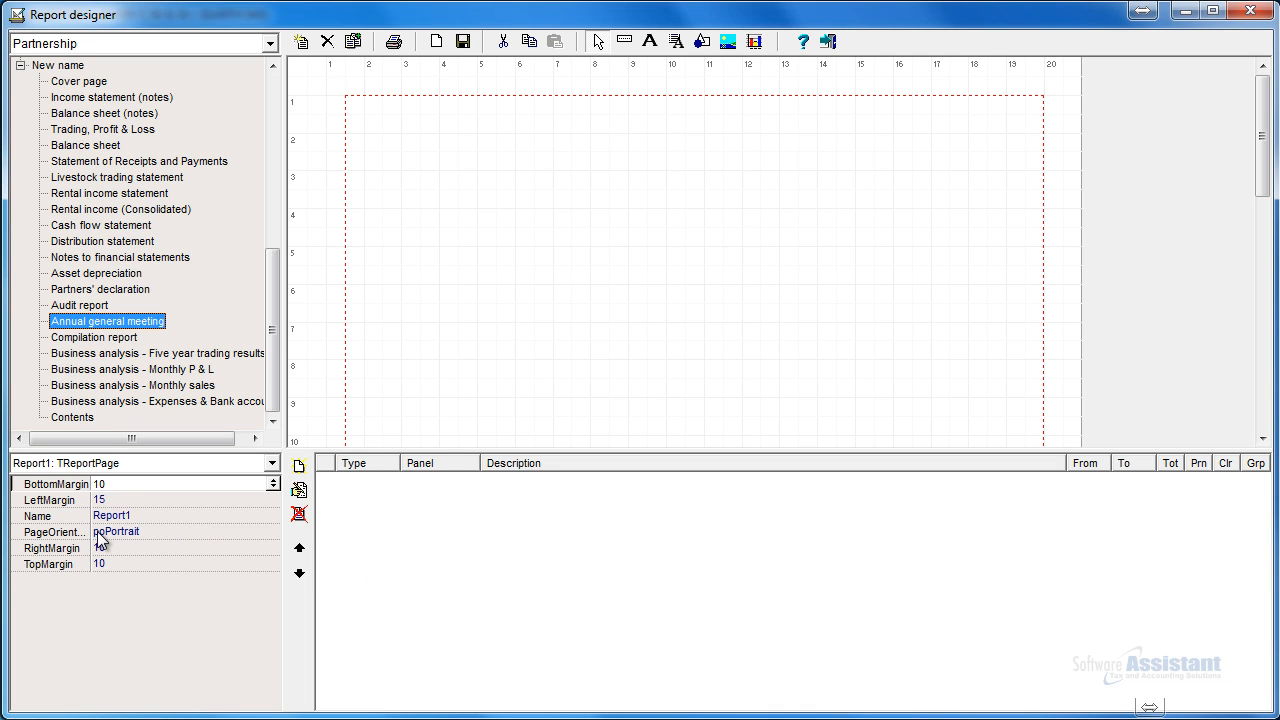
- Set the Annual general meeting page's left margin to 20 and top margin to 15
left_click(255, 498)
type("20")
left_click(193, 563)
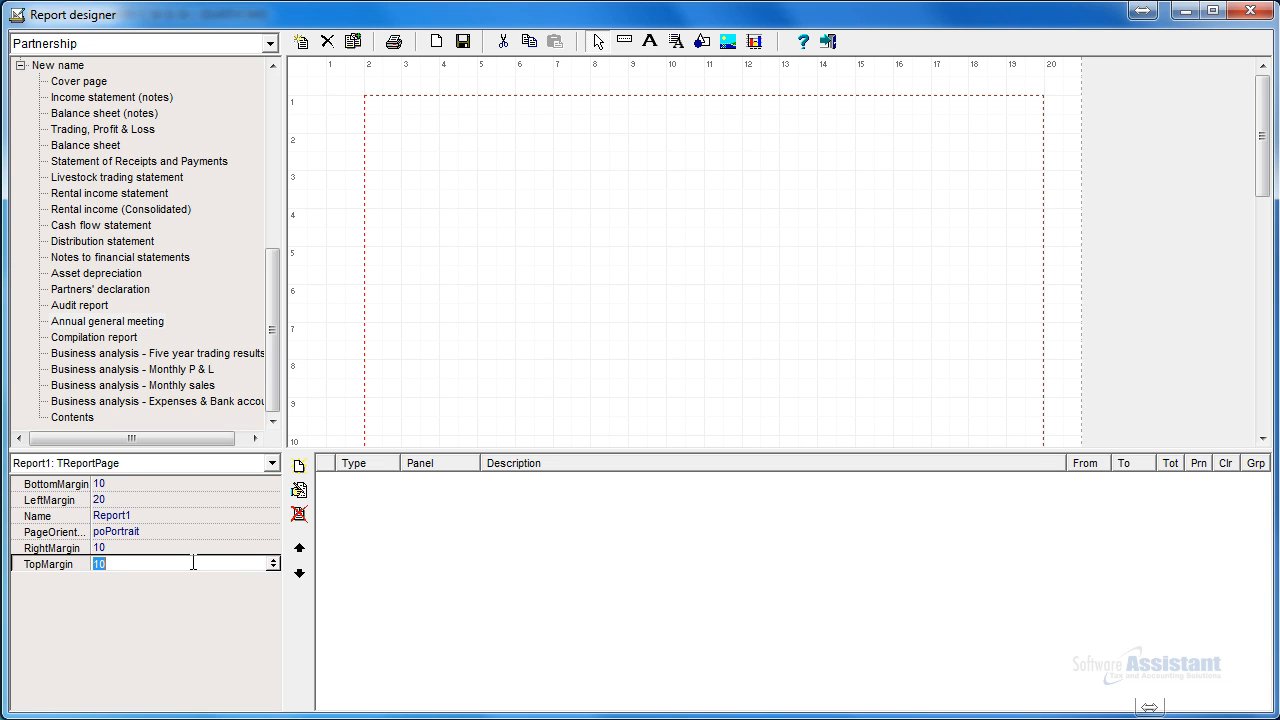
type("15")
- Add page header, page footer and details panels to the Annual general meeting report page
left_click(623, 42)
left_click(592, 118)
left_click(623, 42)
left_click(607, 148)
left_click(628, 44)
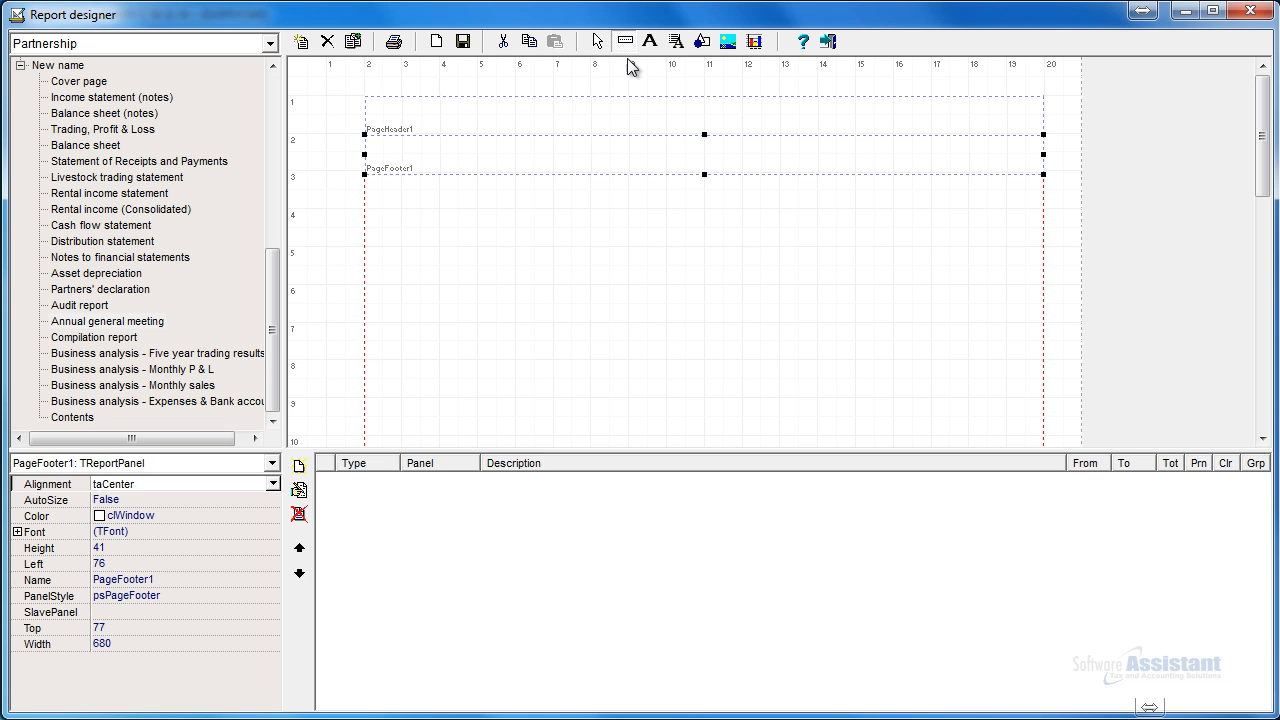
left_click(624, 193)
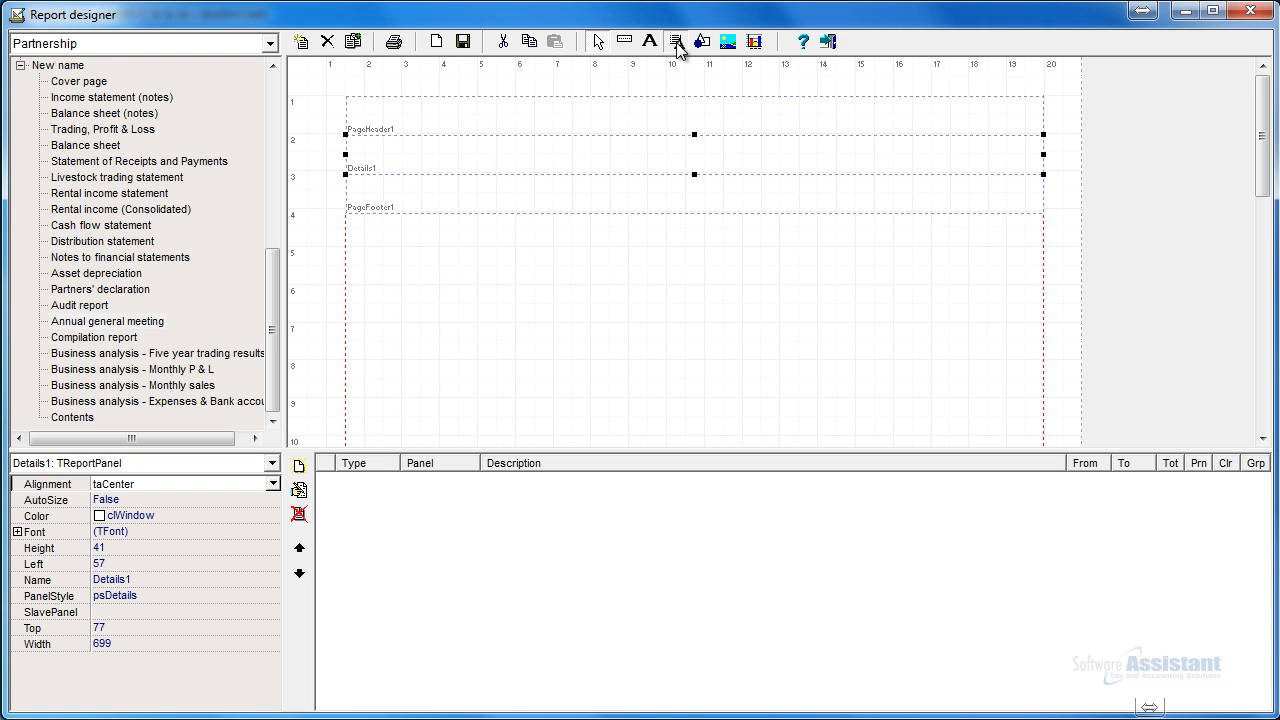
- Place a field in the page header panel and stretch it across the panel's full width
left_click(665, 103)
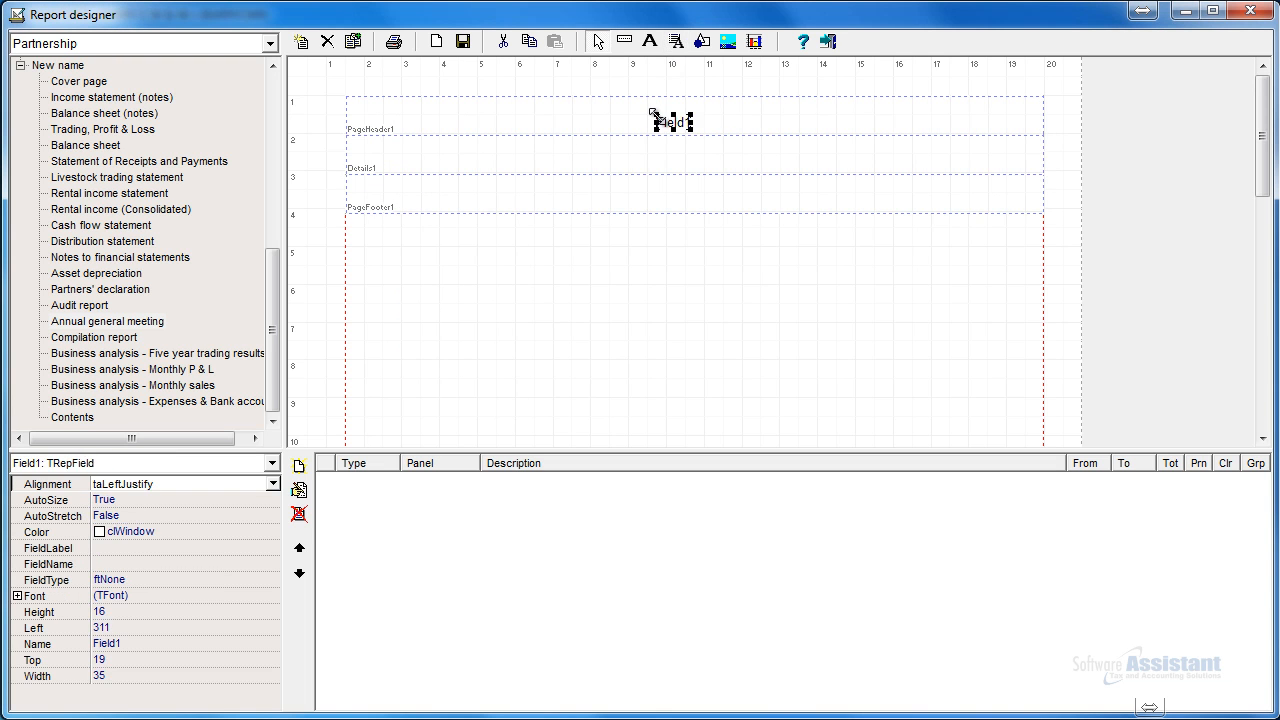
left_click_drag(648, 122, 346, 122)
left_click_drag(691, 122, 1040, 122)
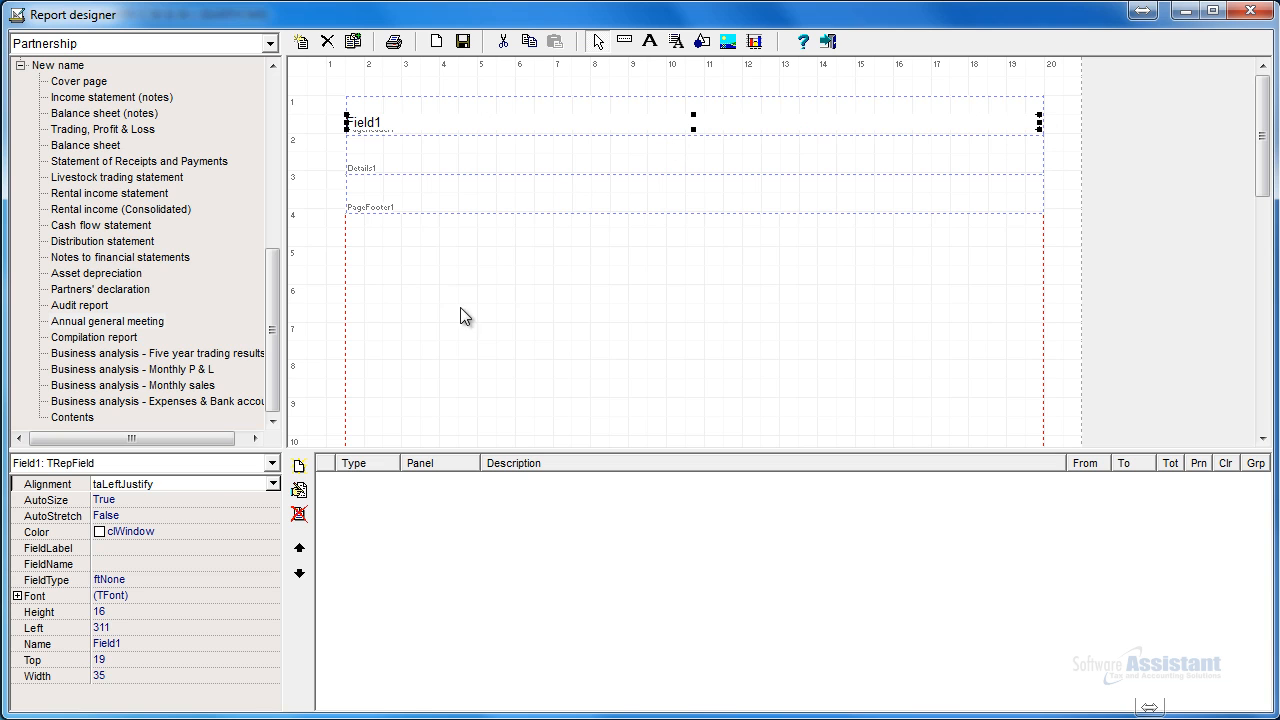
- Turn off AutoSize for the page header field and centre its alignment
double_click(184, 502)
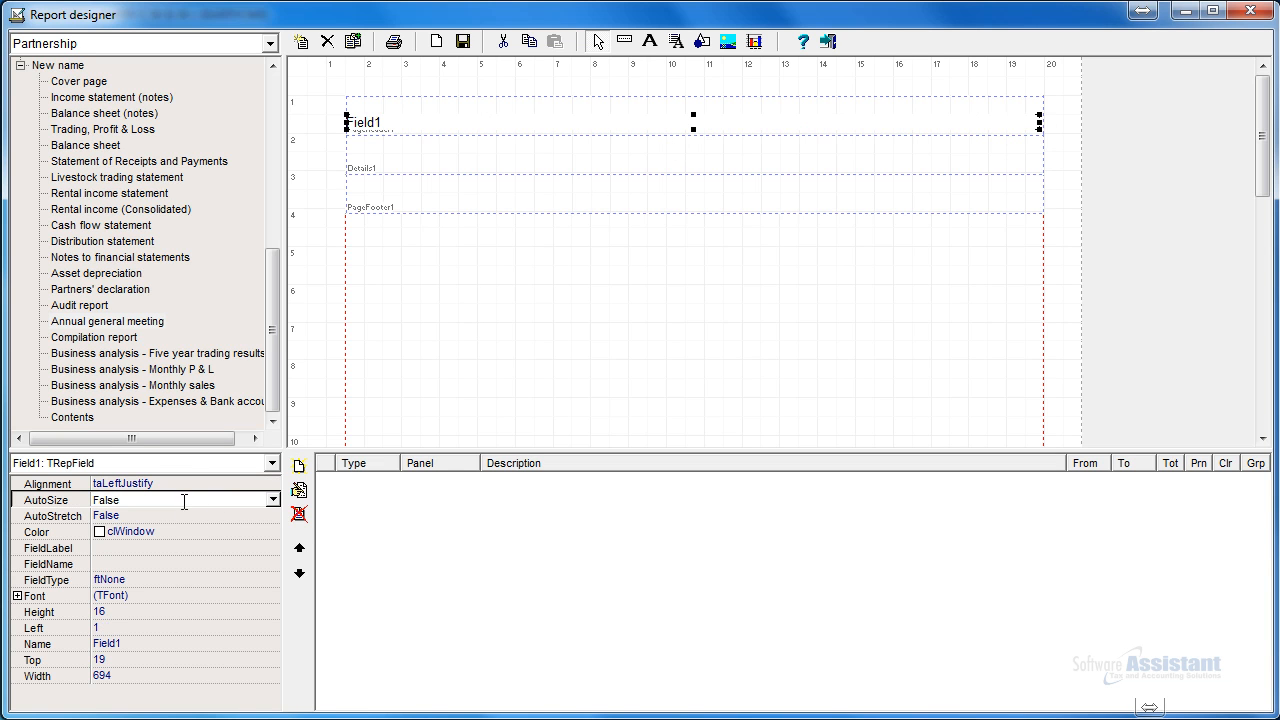
left_click(270, 484)
left_click(272, 484)
left_click(128, 528)
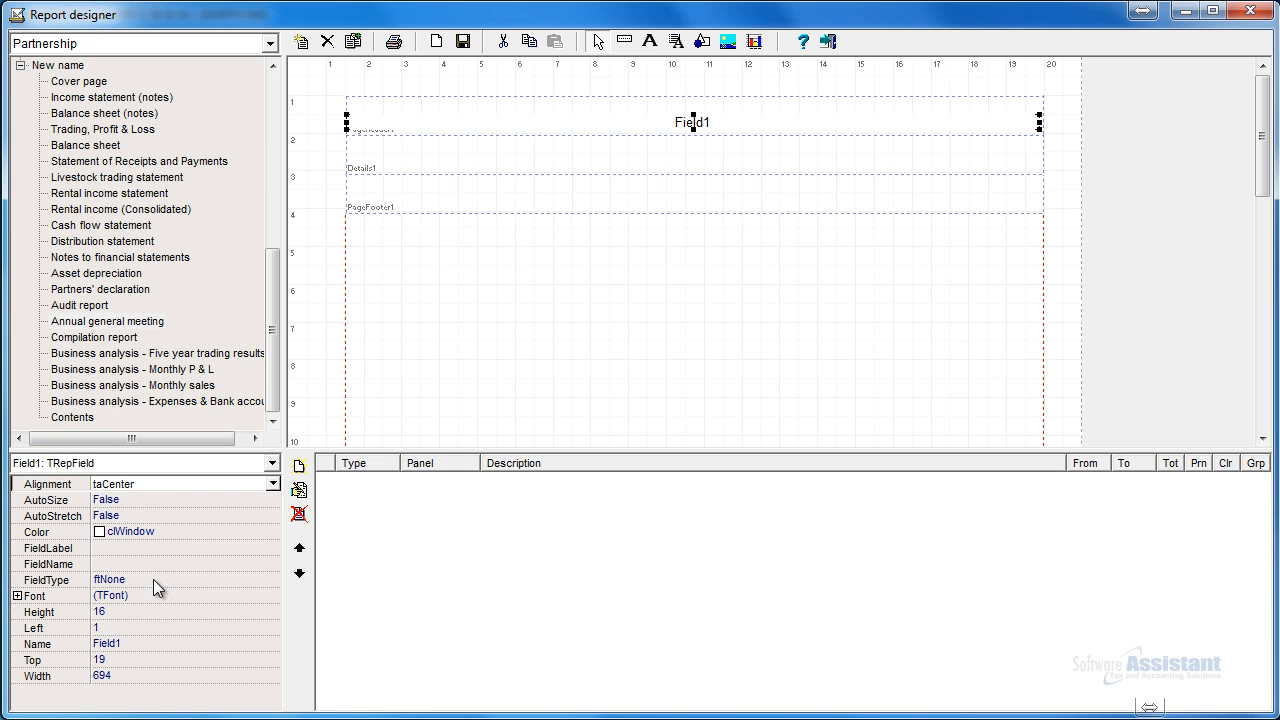
- Rename the header field to CompanyName and set its field type to ftClientRec with field name CL_Name
left_click(136, 643)
type("CompanyName")
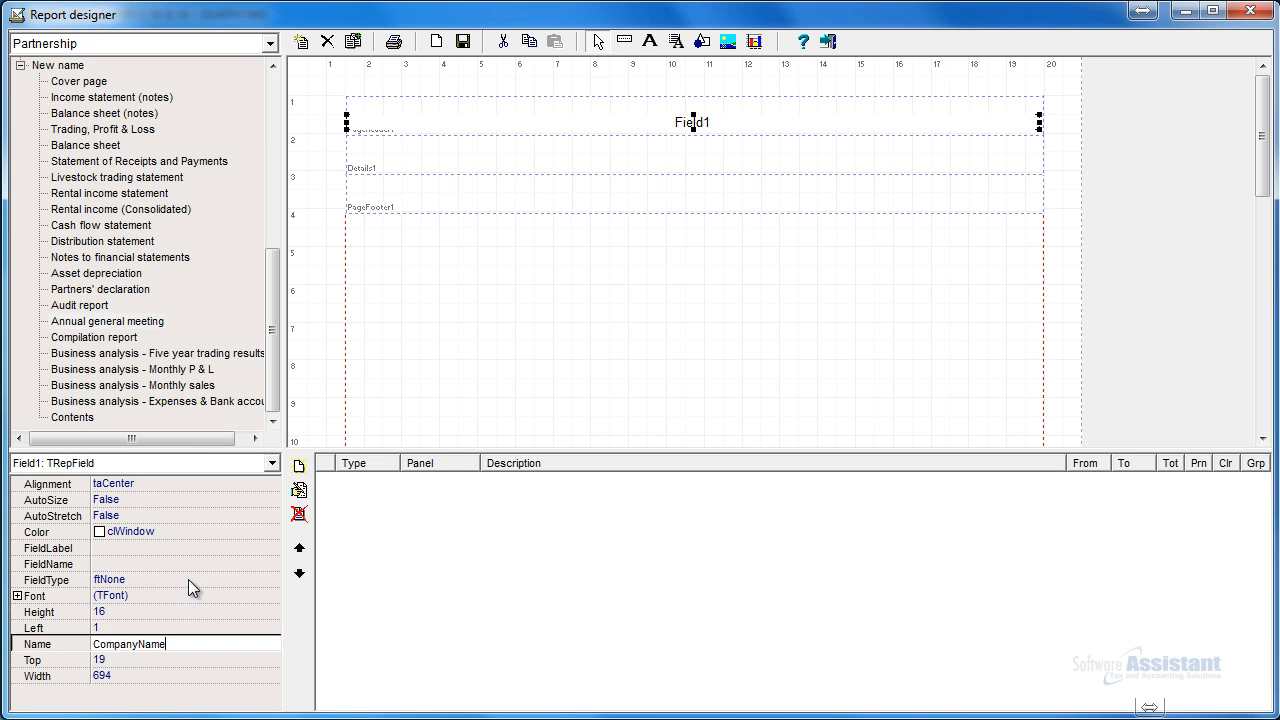
left_click(197, 580)
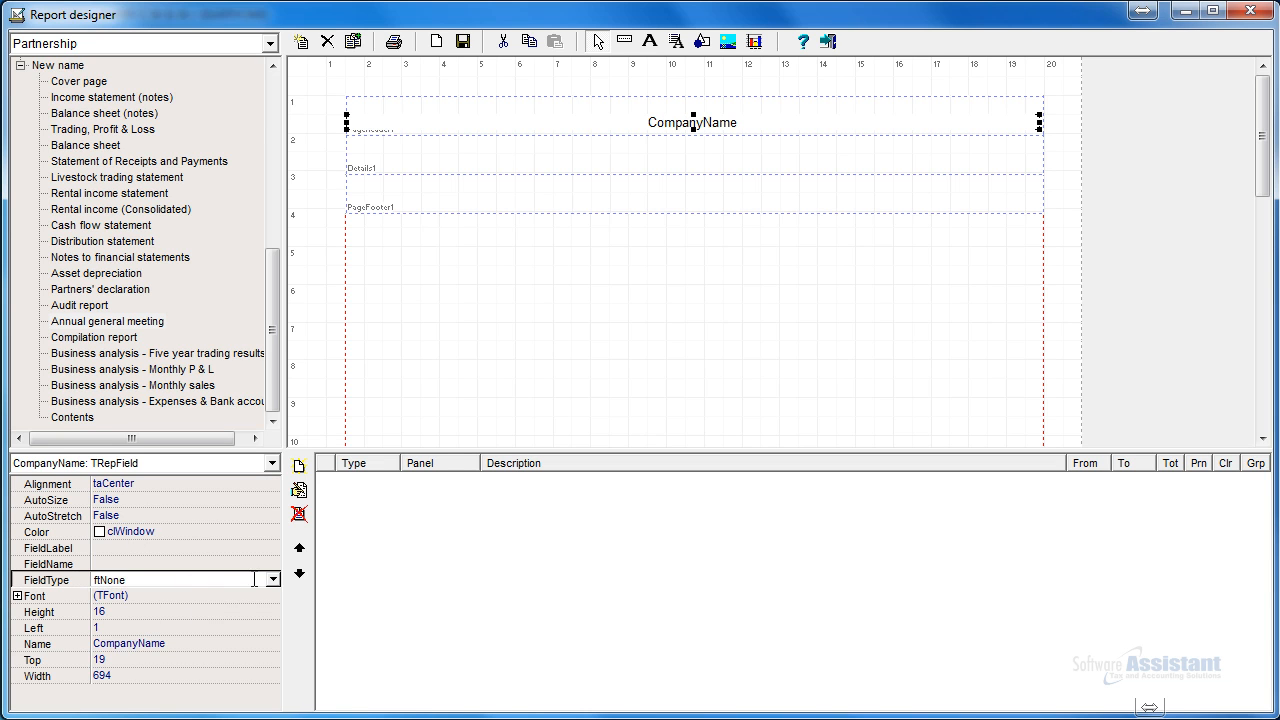
left_click(274, 580)
left_click(277, 614)
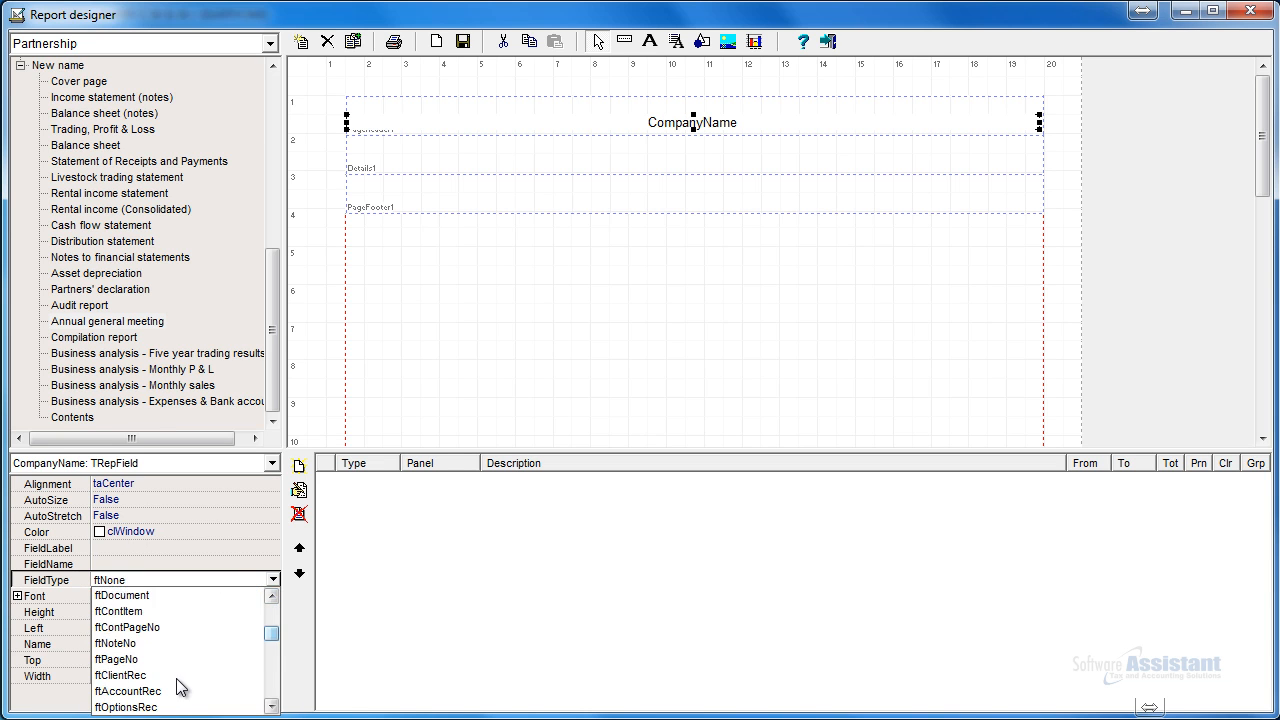
left_click(167, 680)
left_click(243, 563)
left_click(272, 564)
left_click(175, 601)
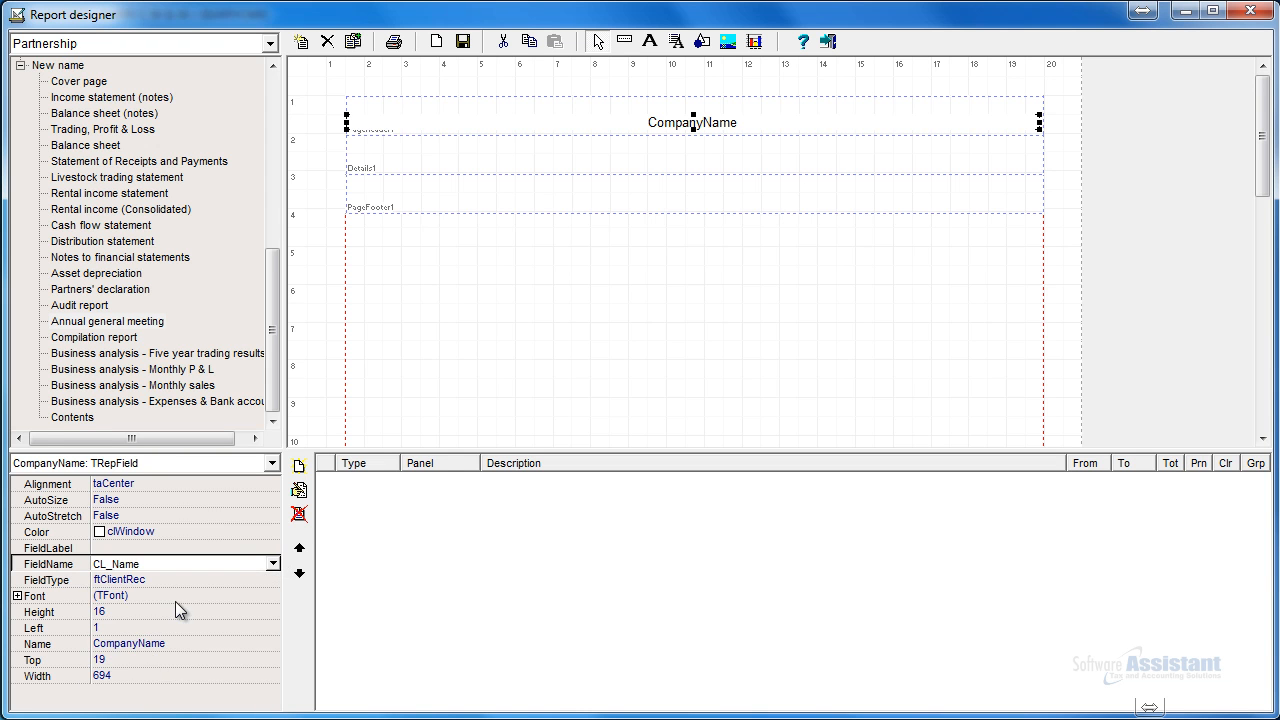
- Set the CompanyName field's font to 16-point bold and adjust the field's position and height so the text fits in the header
left_click(232, 596)
left_click(273, 595)
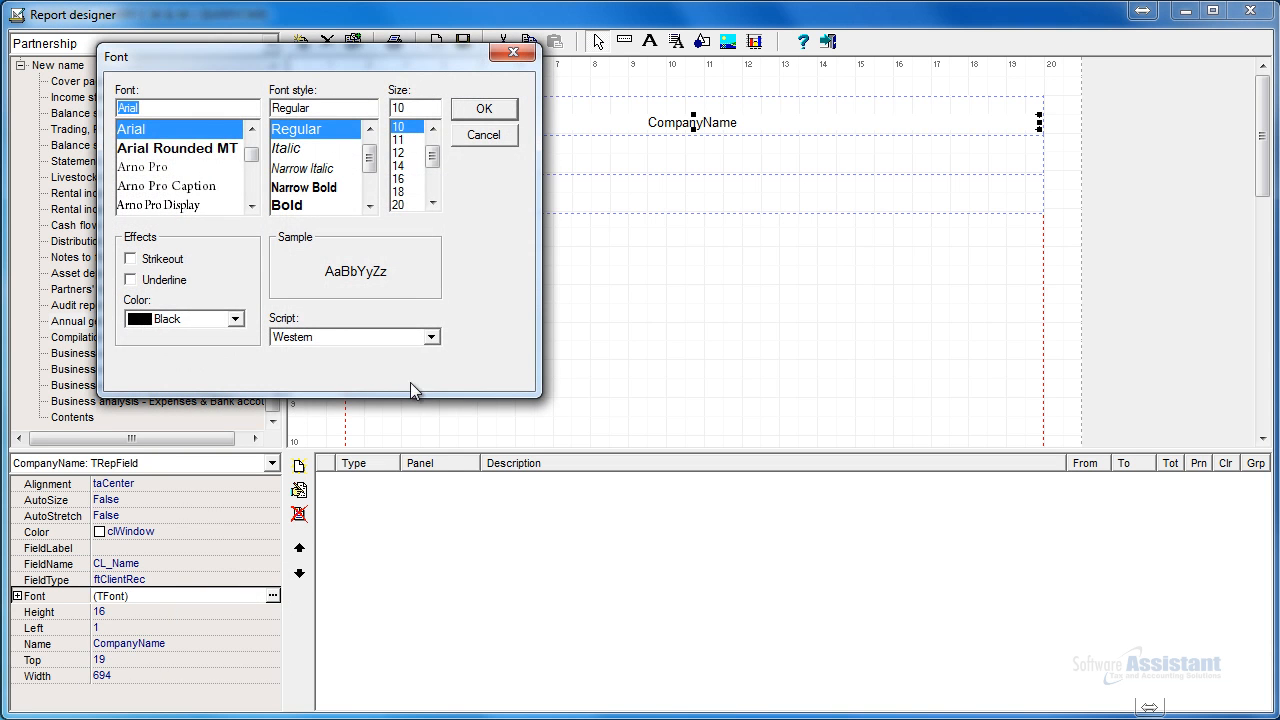
left_click(399, 178)
left_click(330, 204)
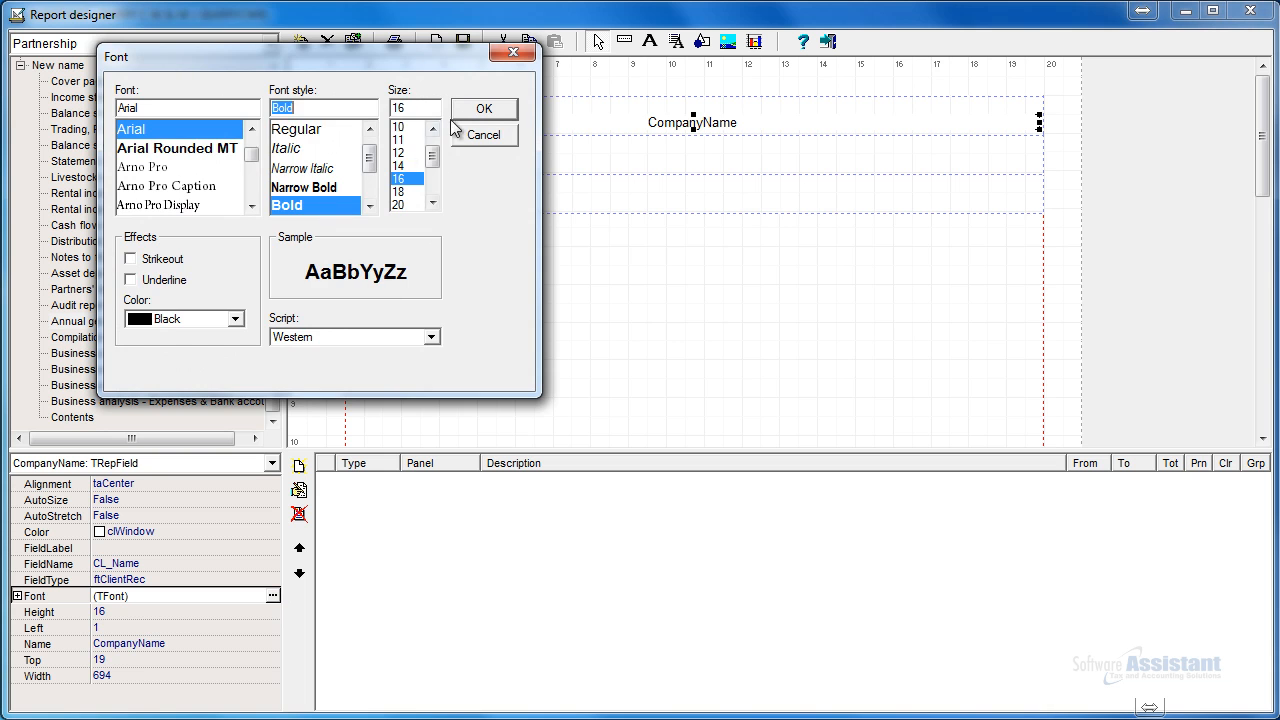
left_click(483, 110)
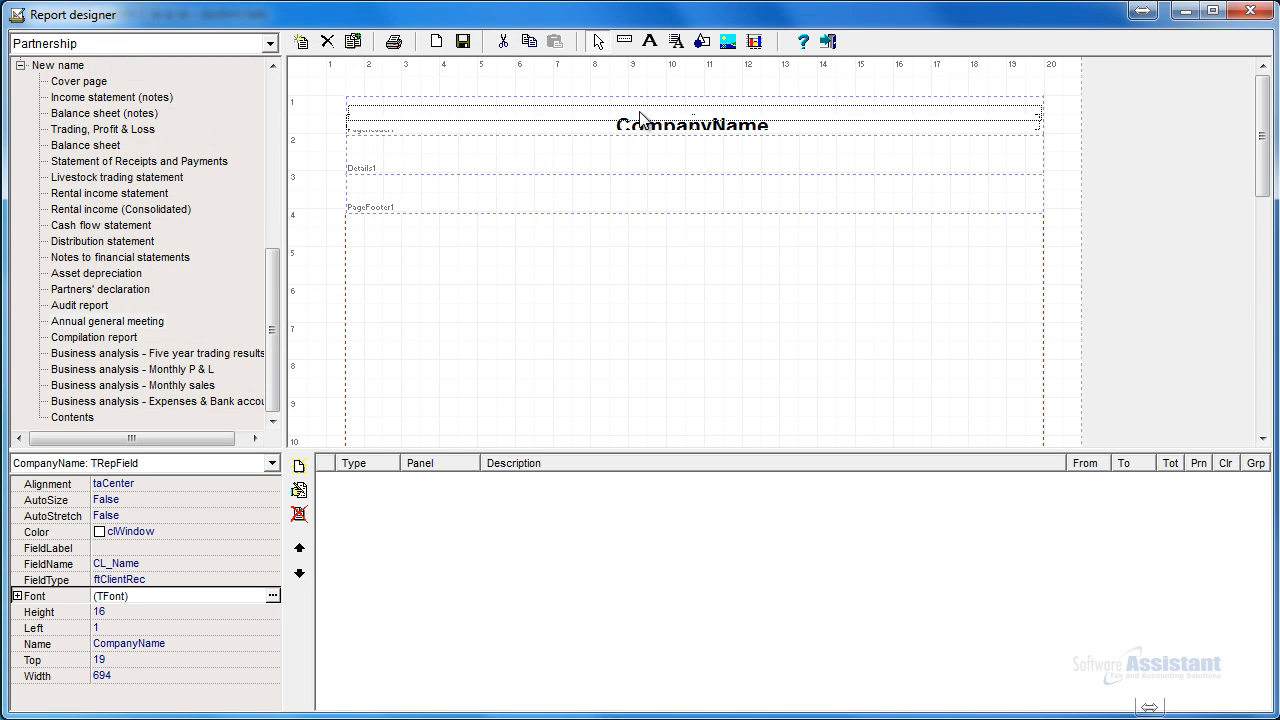
left_click_drag(695, 119, 697, 127)
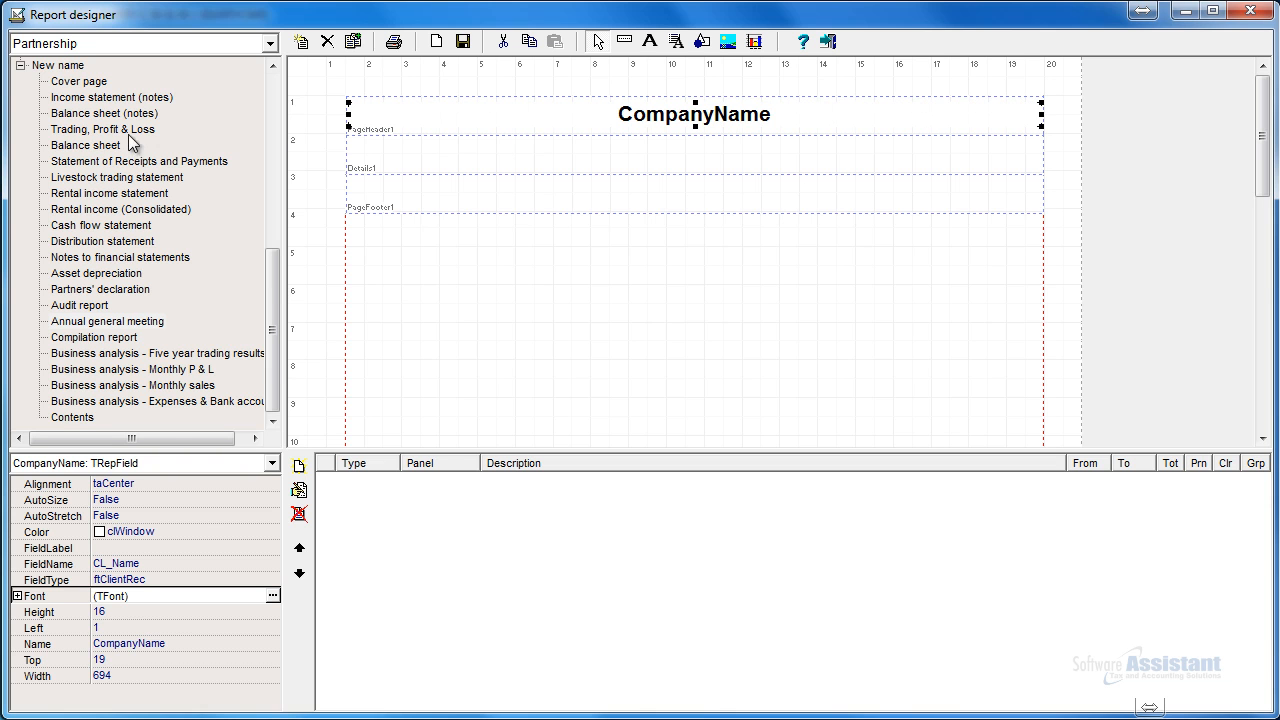
- Copy the Page label and PageNo field from the footer of the Trading, Profit & Loss report
left_click(104, 134)
left_click(266, 400)
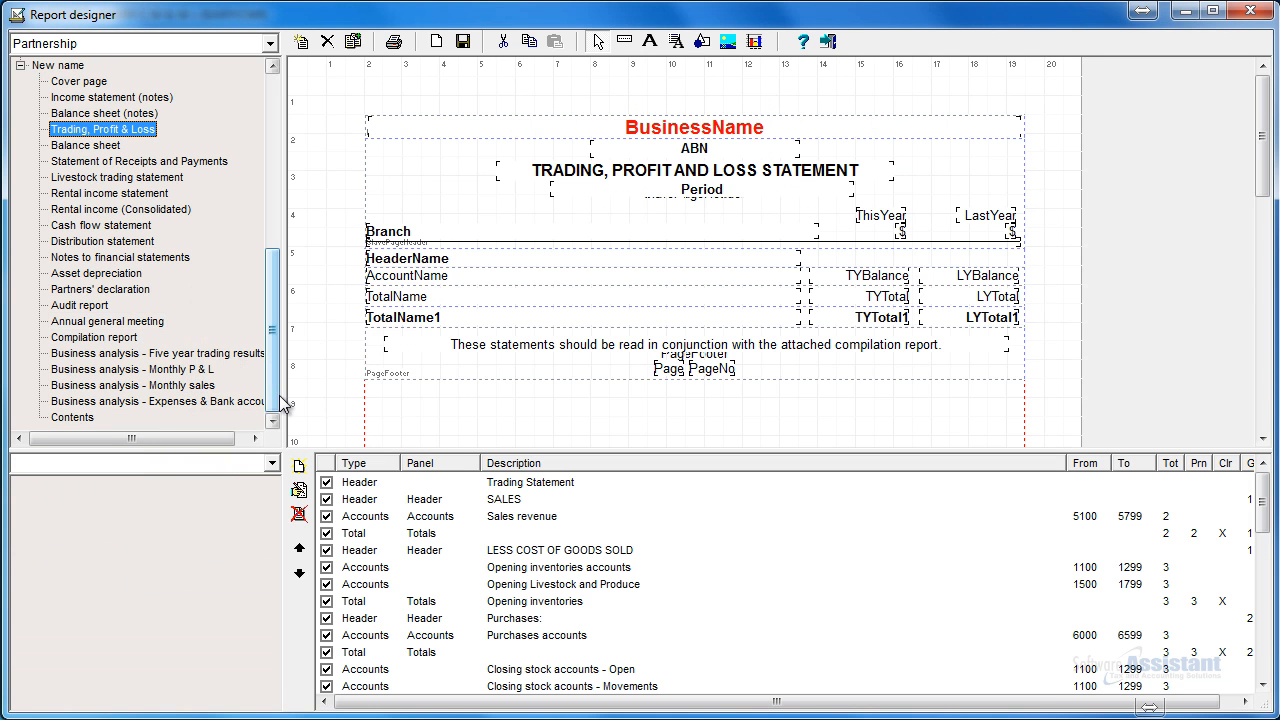
left_click(666, 368)
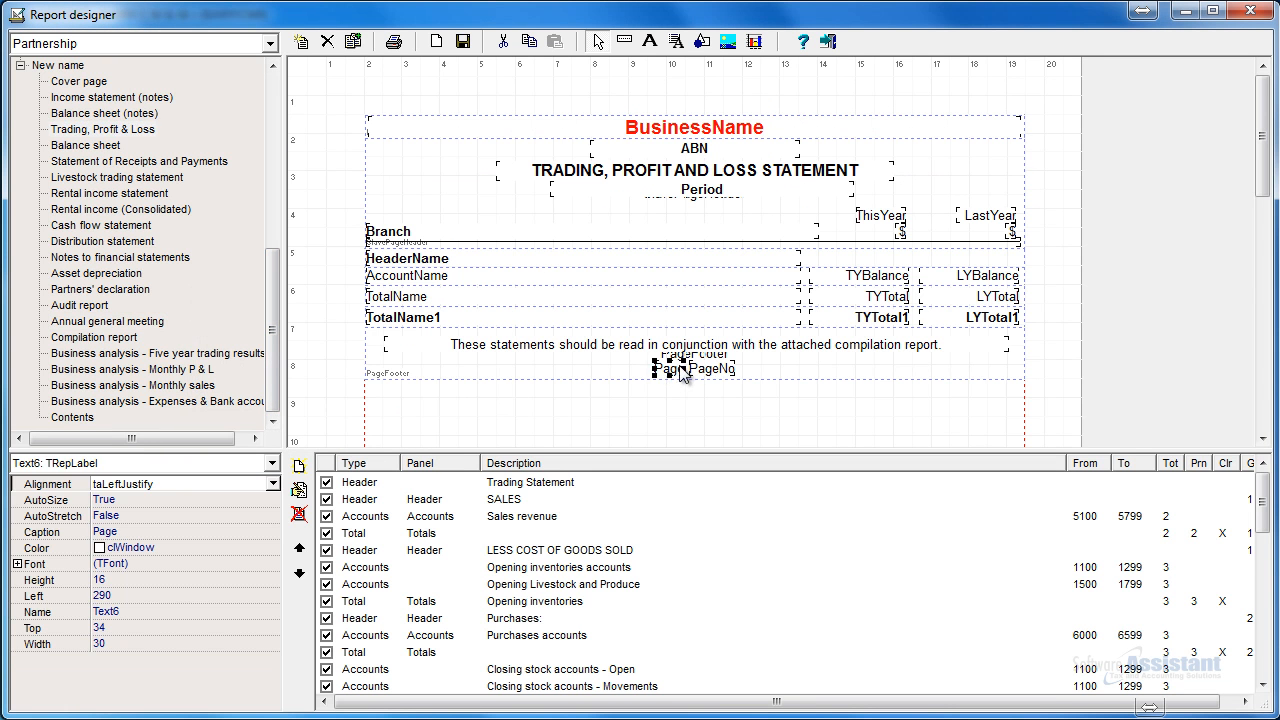
left_click(701, 370, "shift")
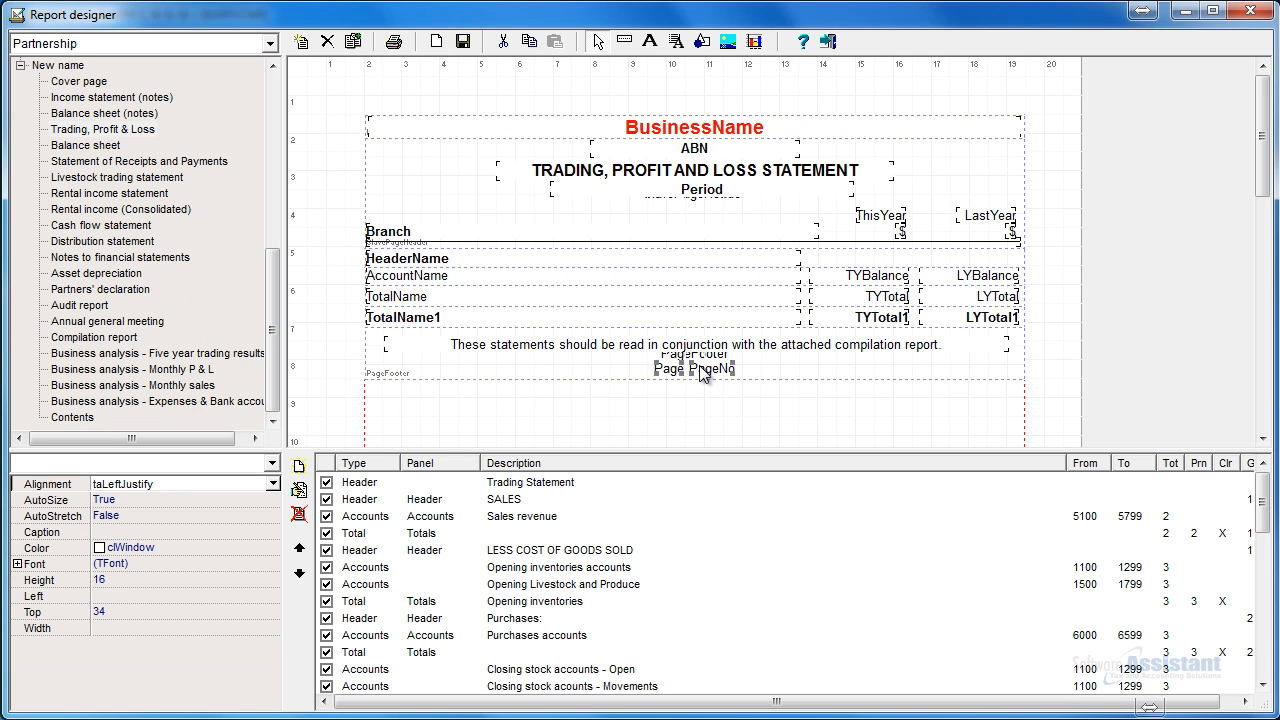
left_click(529, 44)
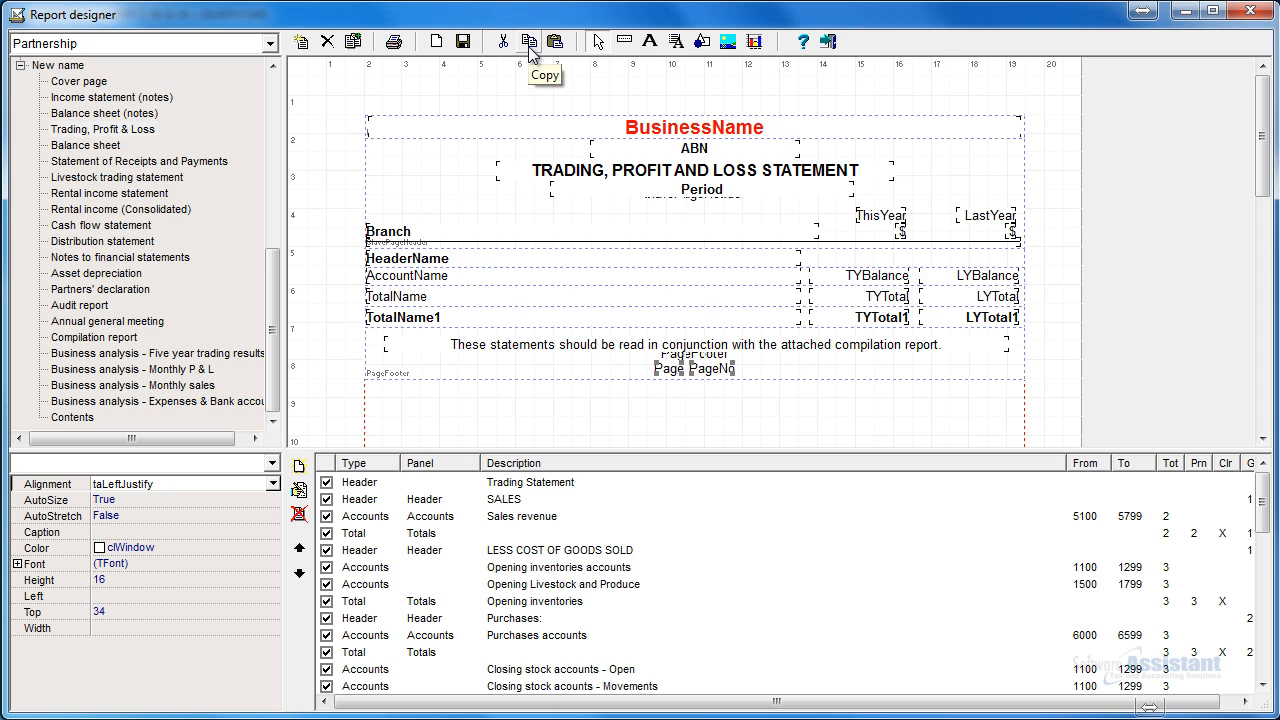
- Paste the Page label and PageNo field into the Annual general meeting report's page footer and enlarge the footer to fit them
left_click(147, 322)
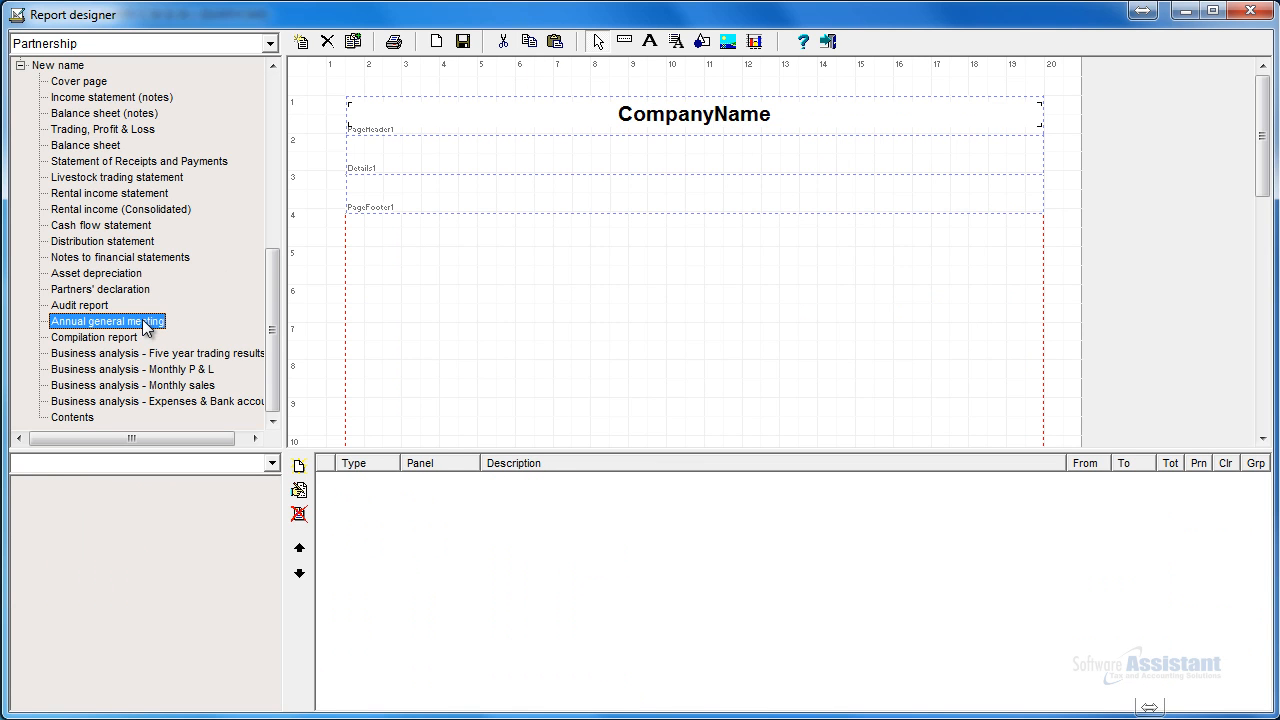
left_click(688, 195)
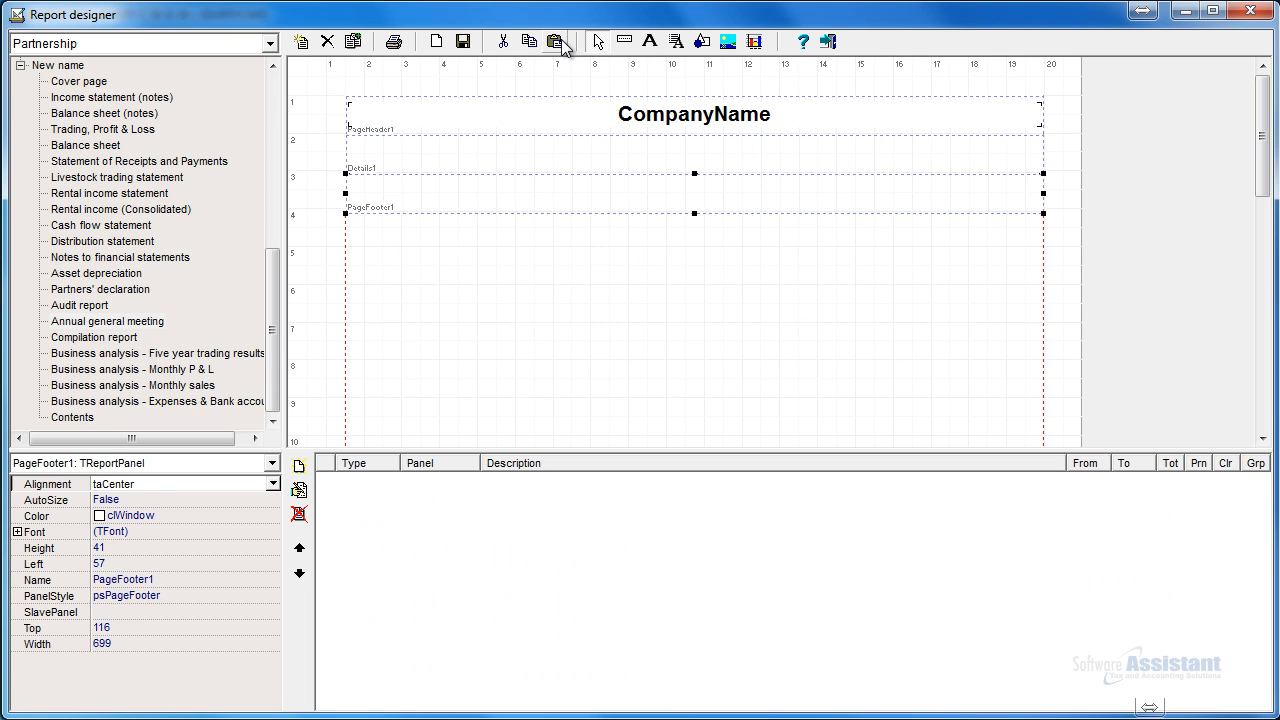
left_click(556, 42)
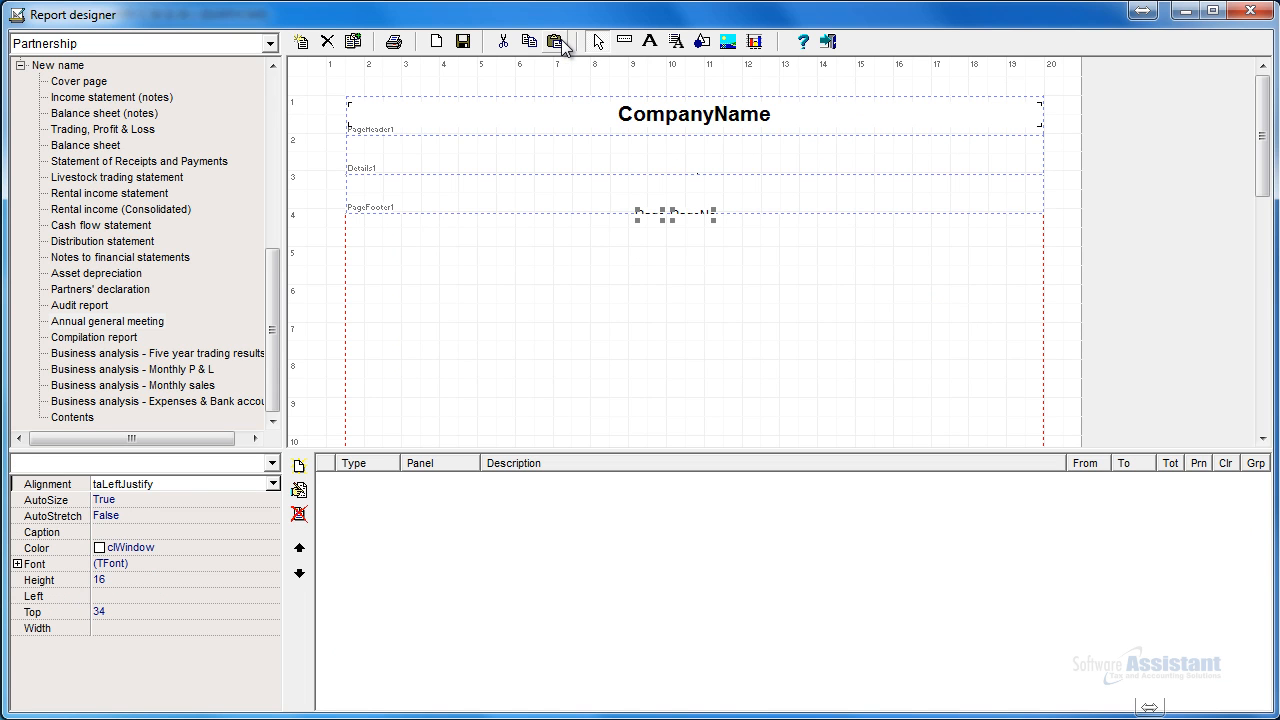
left_click(745, 214)
left_click_drag(678, 216, 695, 228)
left_click(692, 218)
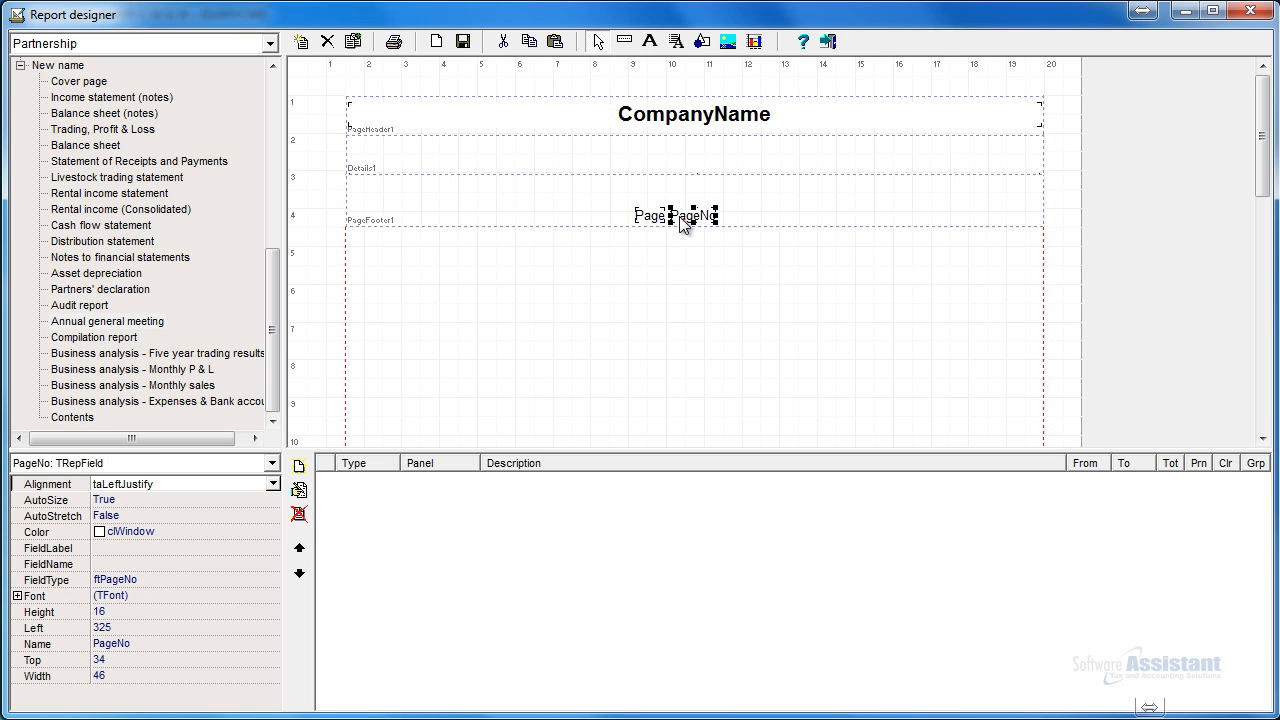
left_click(648, 220, "shift")
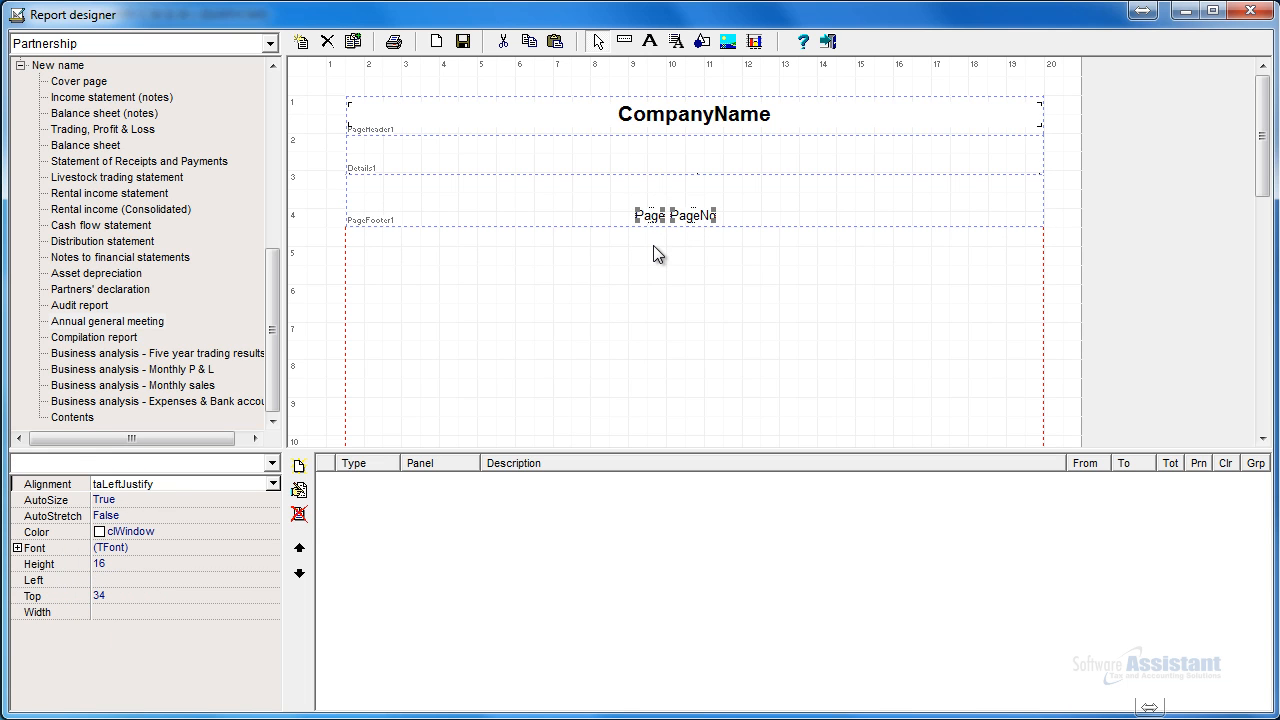
left_click(653, 245)
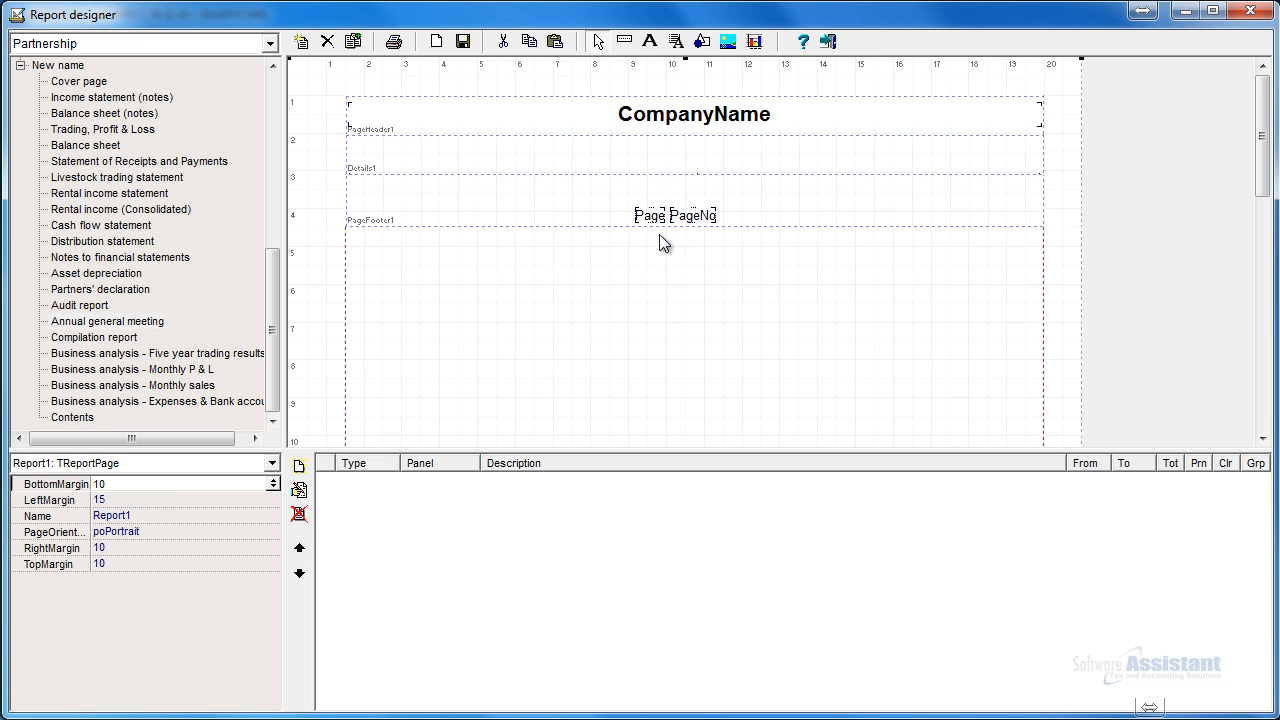
- Add a field to the details panel, enlarge the panel, and stretch the field to about 696 by 58 to fill it
left_click(678, 39)
left_click(570, 156)
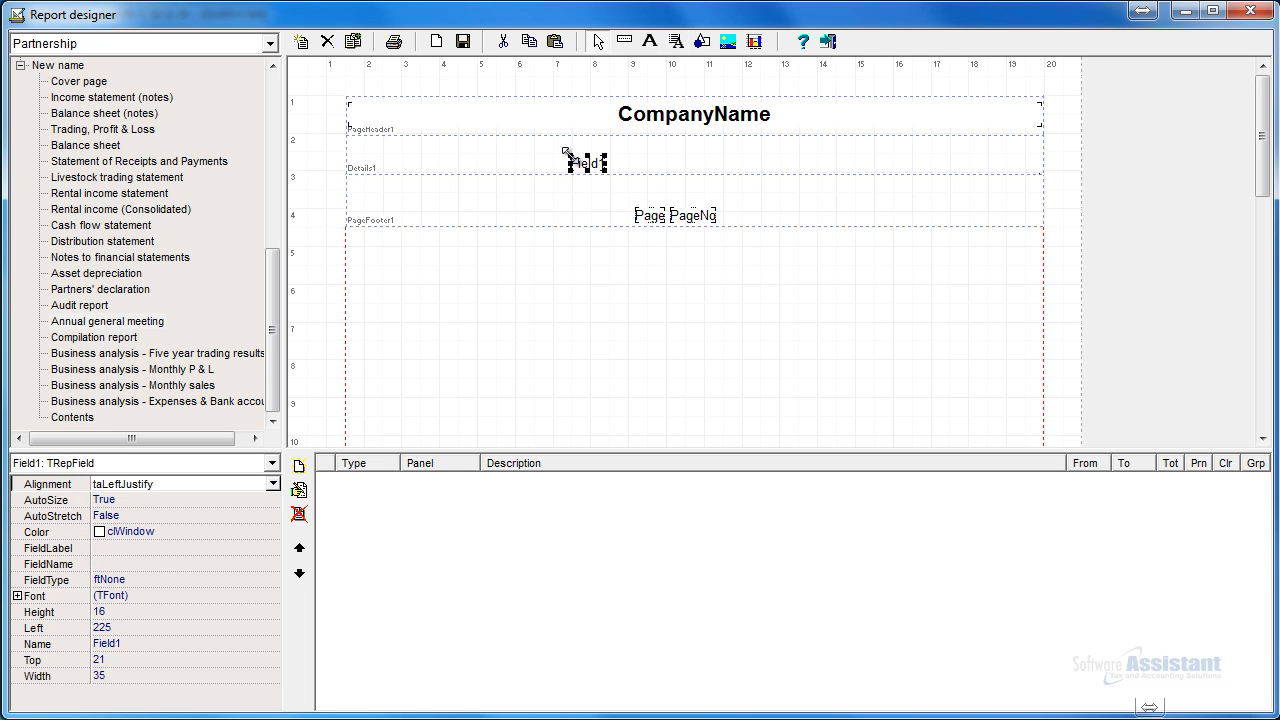
left_click(711, 166)
left_click_drag(692, 175, 702, 193)
left_click_drag(586, 166, 1043, 192)
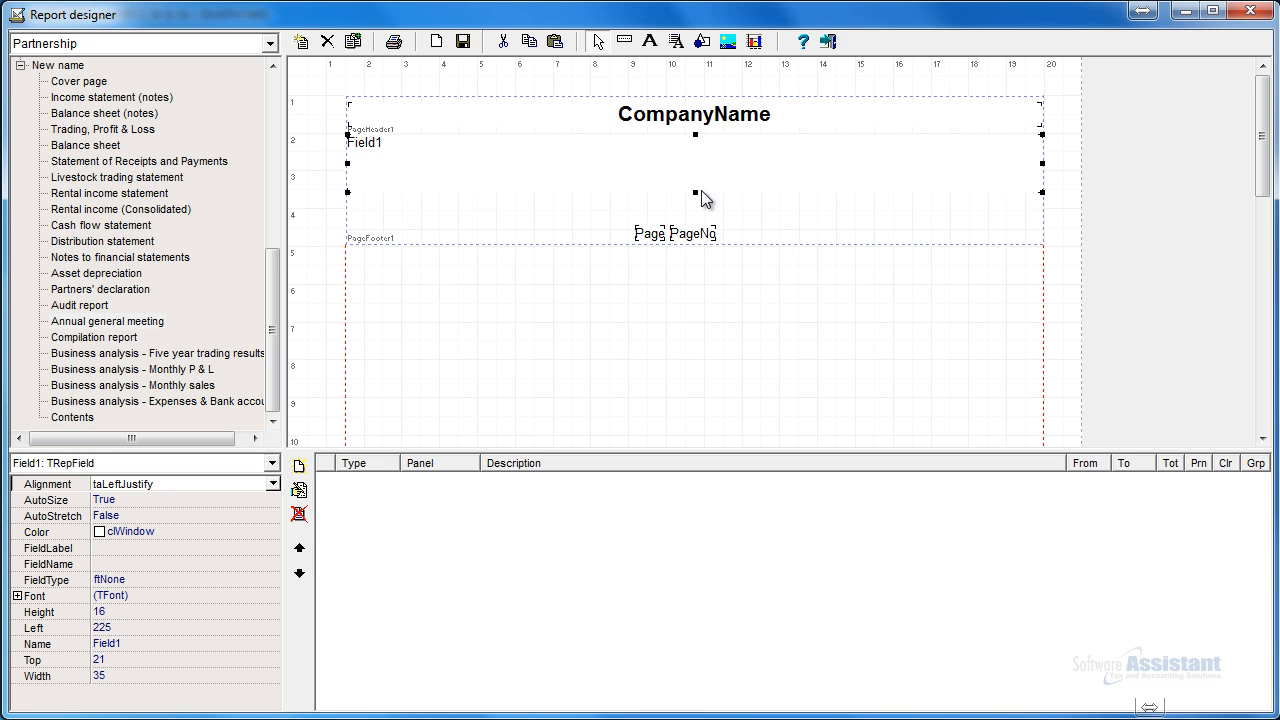
left_click_drag(697, 194, 697, 192)
- Set the details field's type to ftDocument, turn on AutoStretch and turn off AutoSize
left_click(276, 580)
left_click(272, 580)
left_click(163, 642)
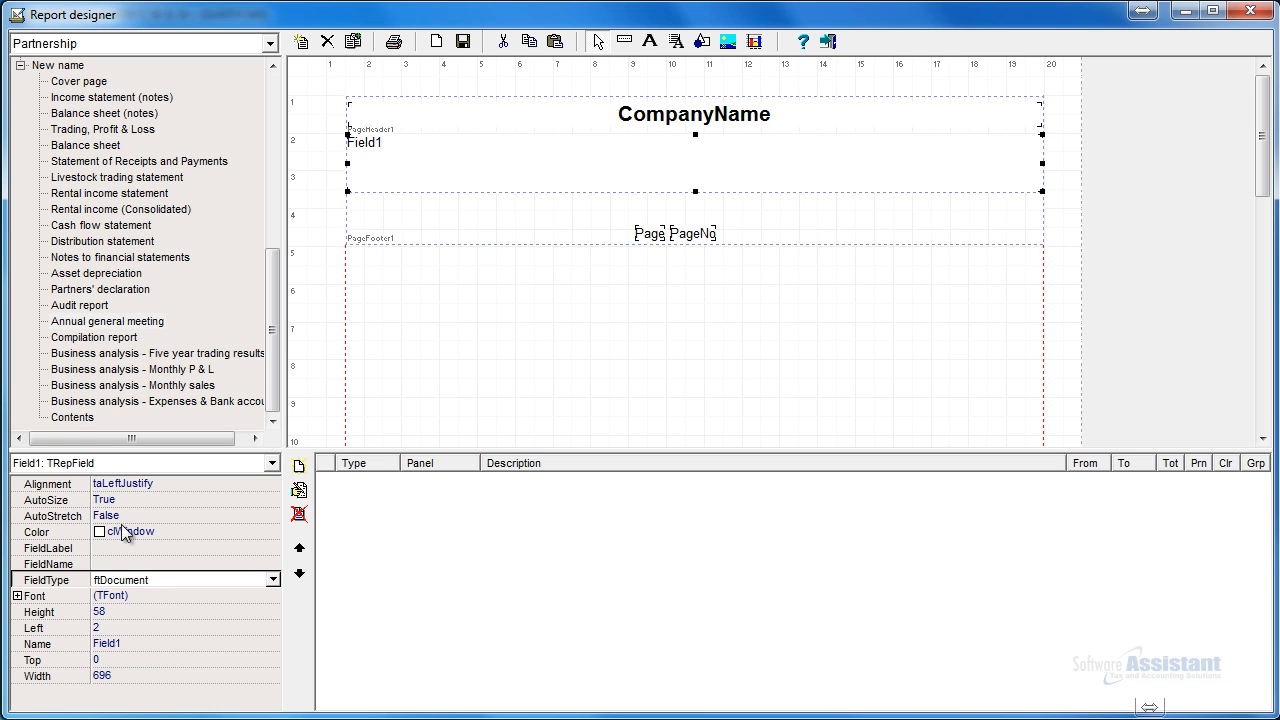
double_click(134, 515)
double_click(137, 500)
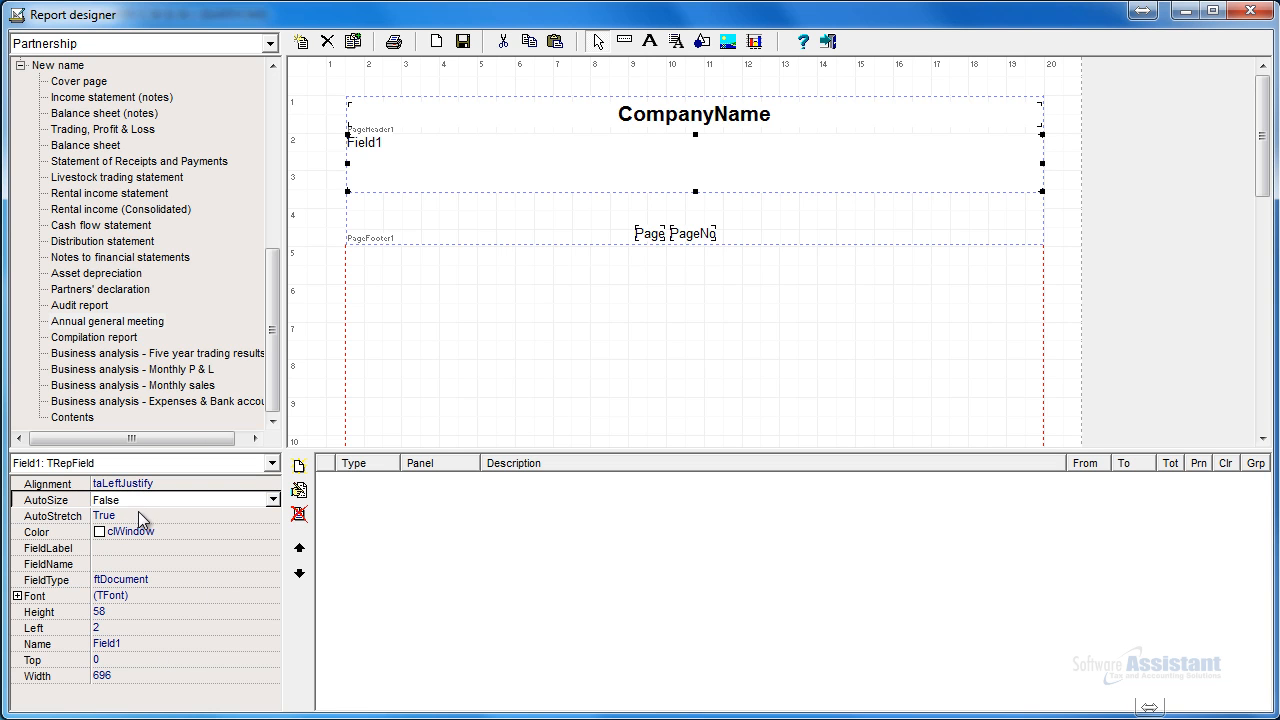
left_click(138, 514)
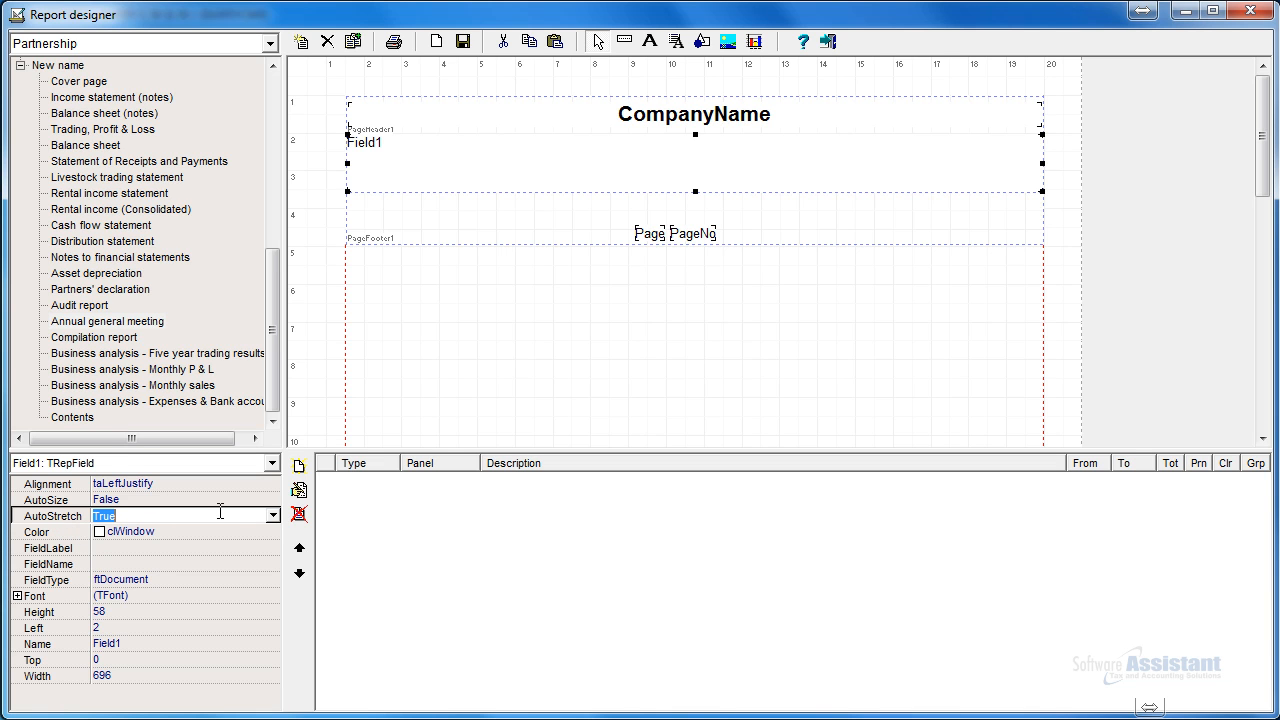
- Add a section item of type Doc on panel Details1 with the document description "Annual meeting"
left_click(301, 471)
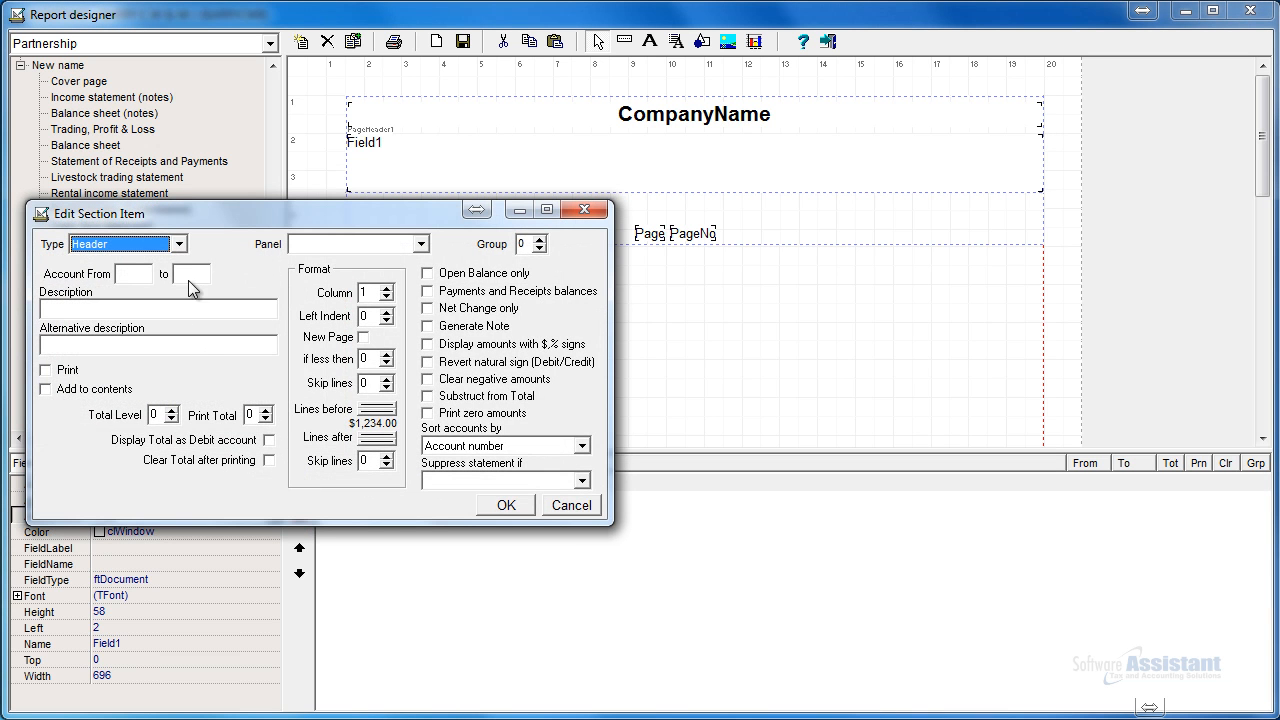
left_click(180, 246)
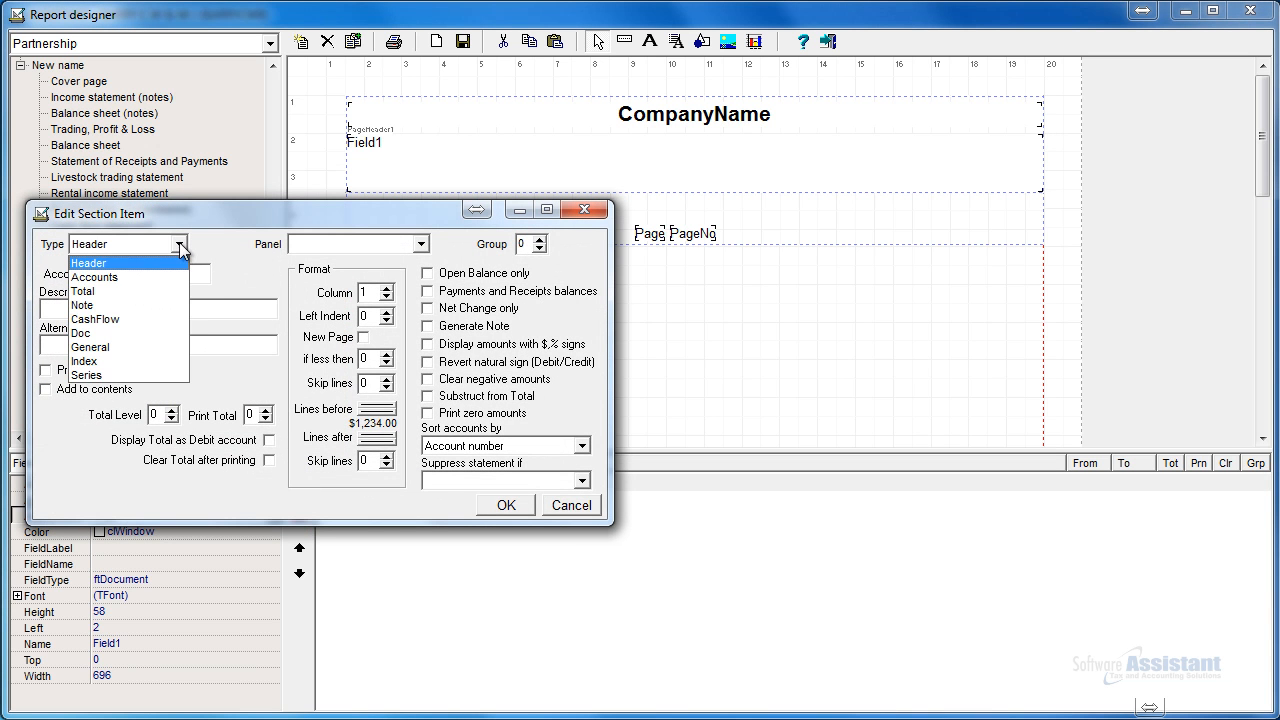
left_click(106, 331)
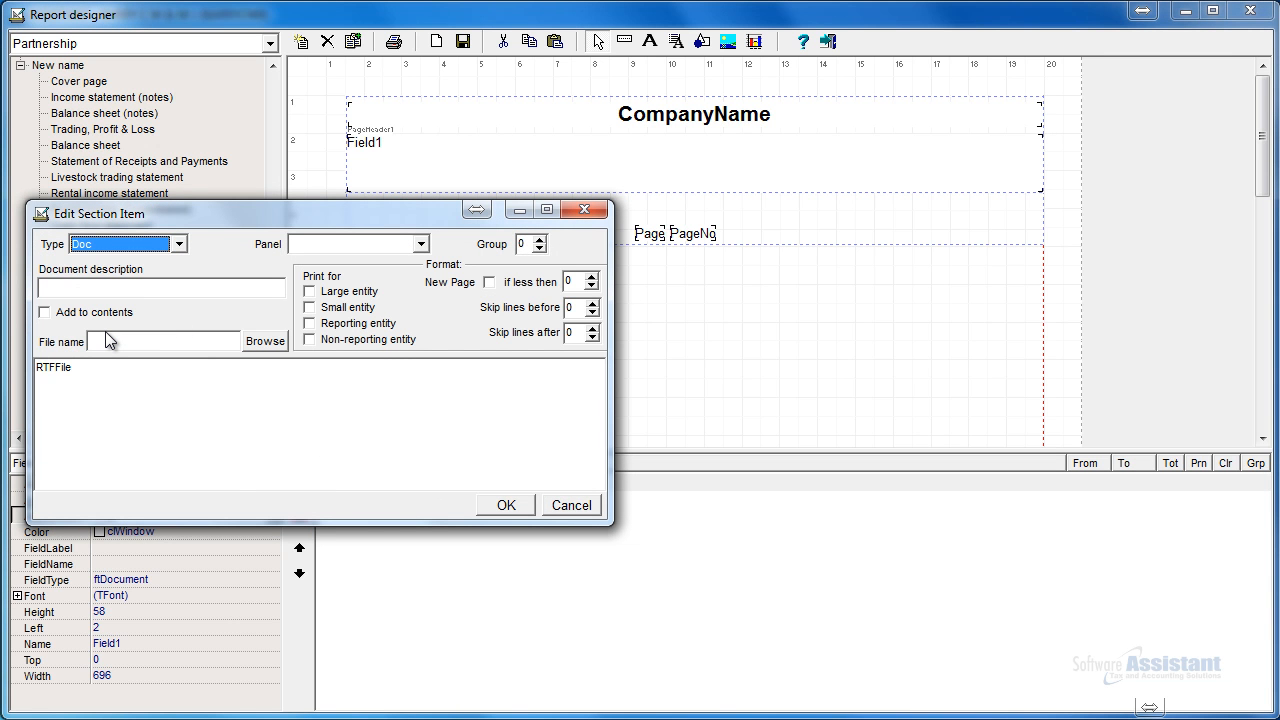
left_click(420, 244)
left_click(380, 289)
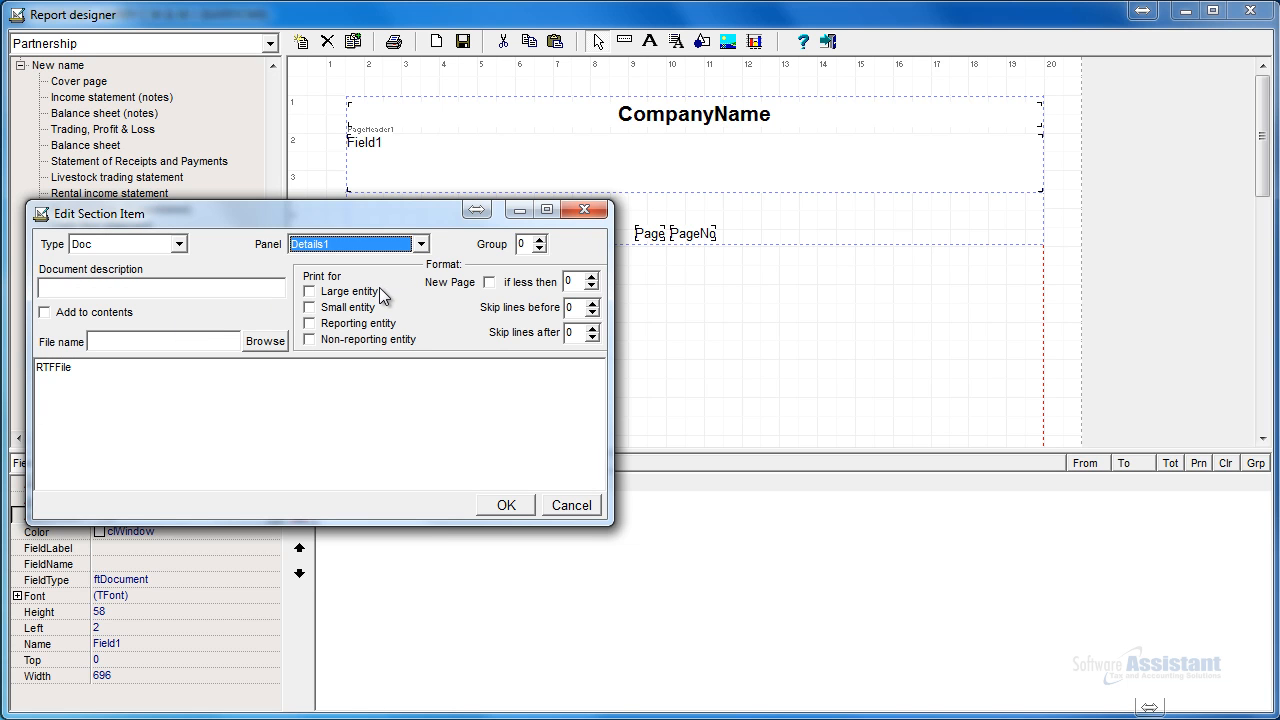
left_click(211, 290)
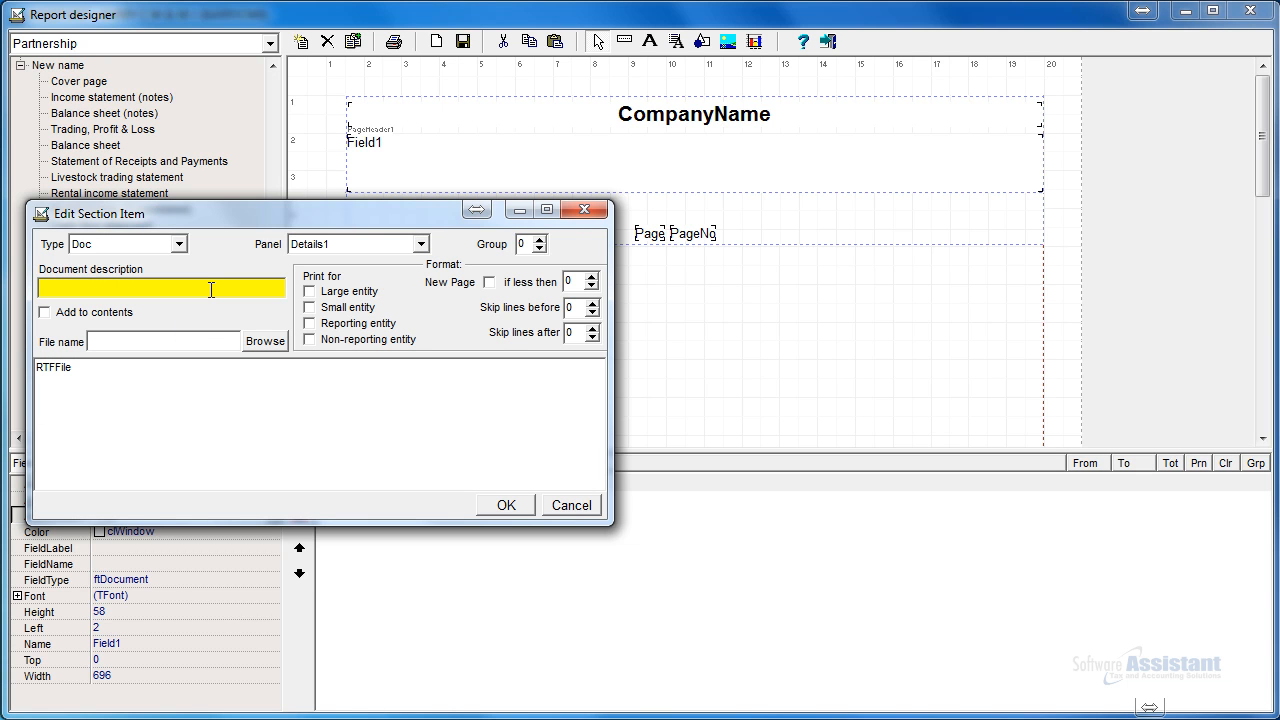
type("Annual meeting")
- Attach AnnualMeeting.rtf from the Notes folder as the section item's document
left_click(265, 341)
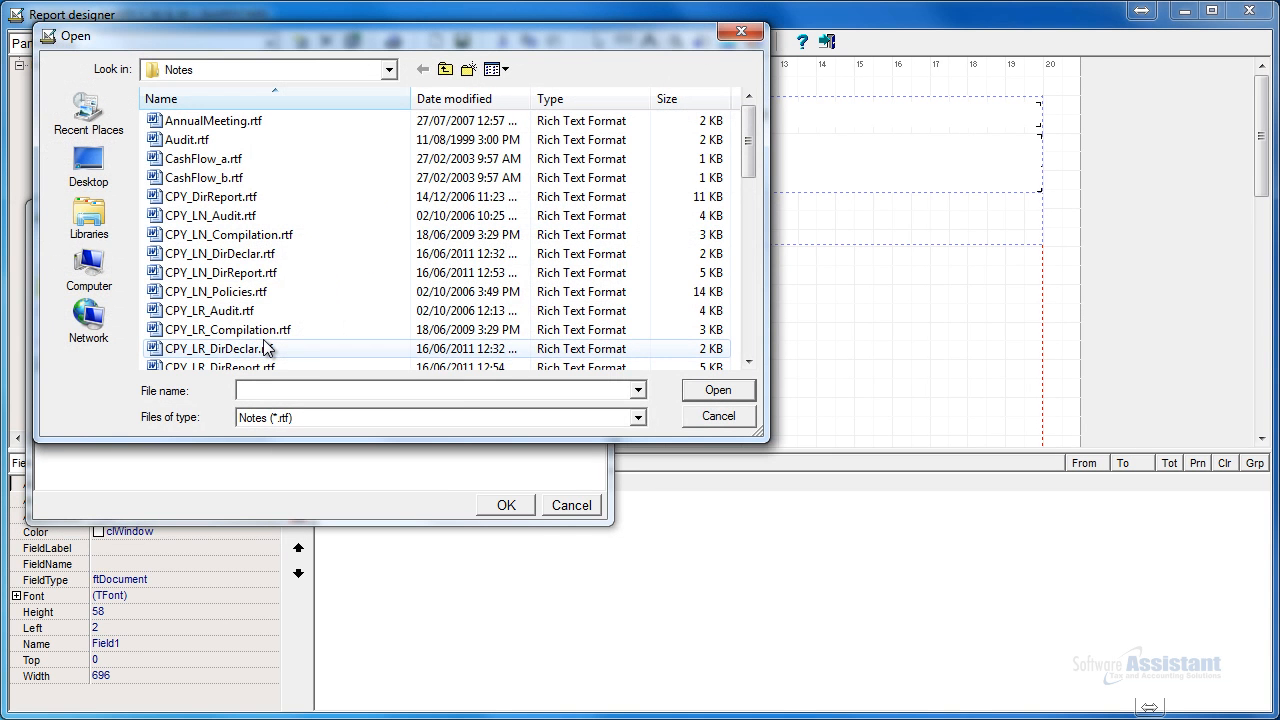
left_click(240, 128)
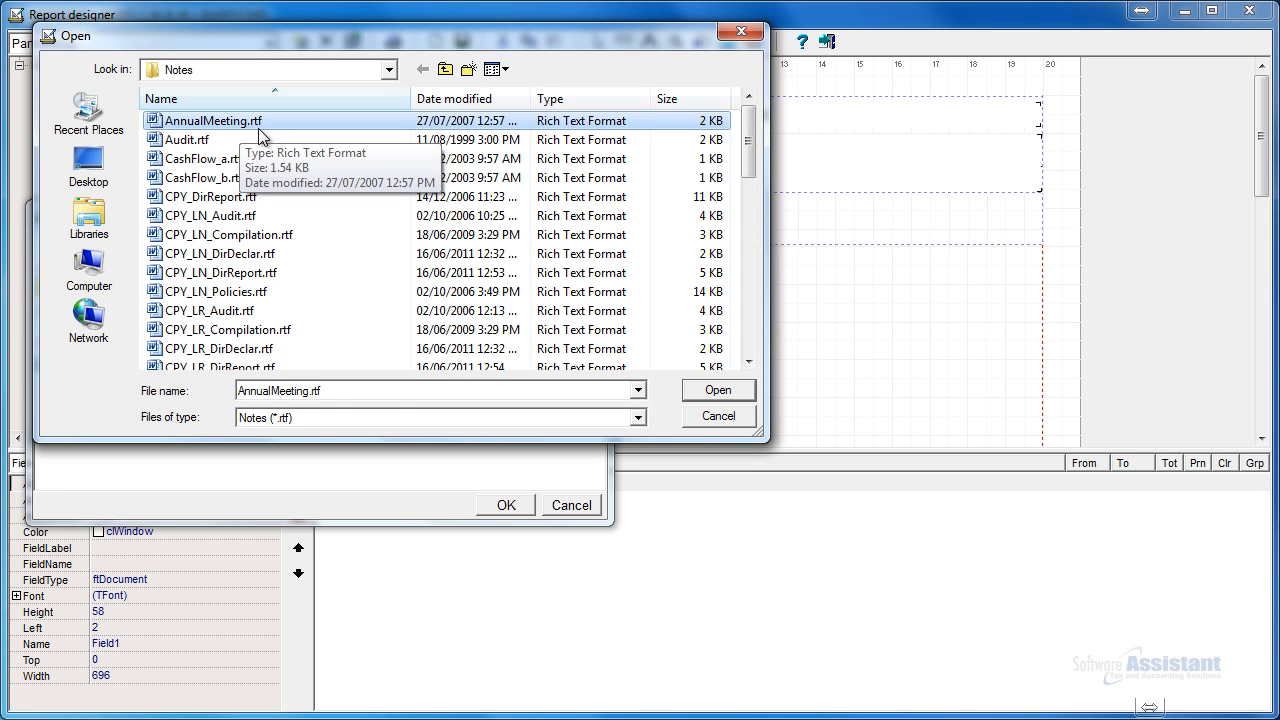
double_click(166, 126)
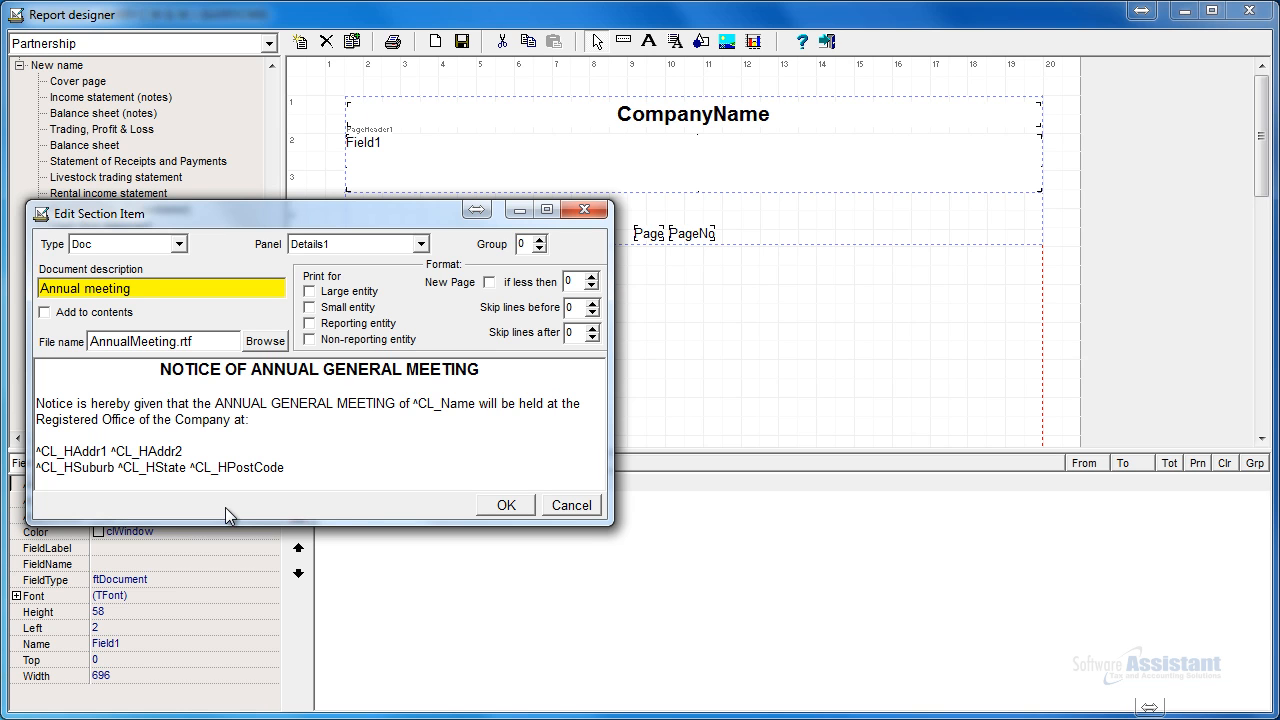
- Set the document to print for large, small, reporting and non-reporting entities, save the item, and tick it in the section list
left_click(310, 292)
left_click(310, 308)
left_click(310, 323)
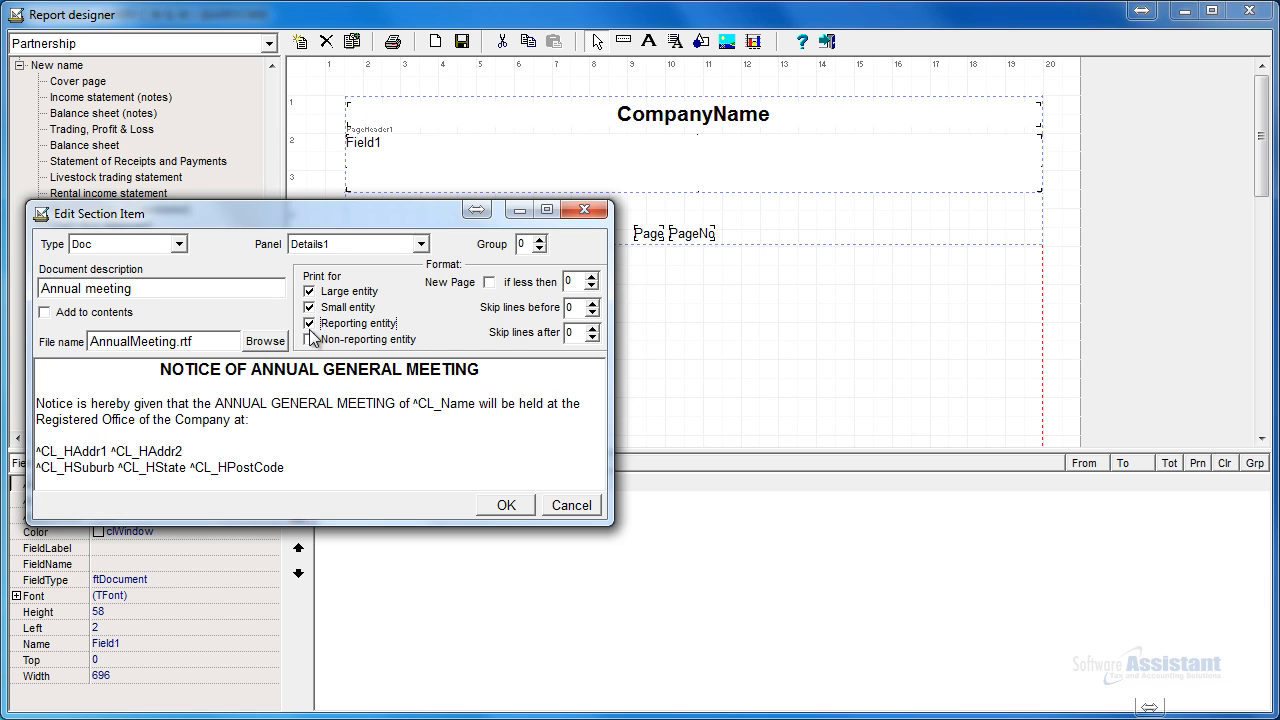
left_click(312, 339)
left_click(506, 504)
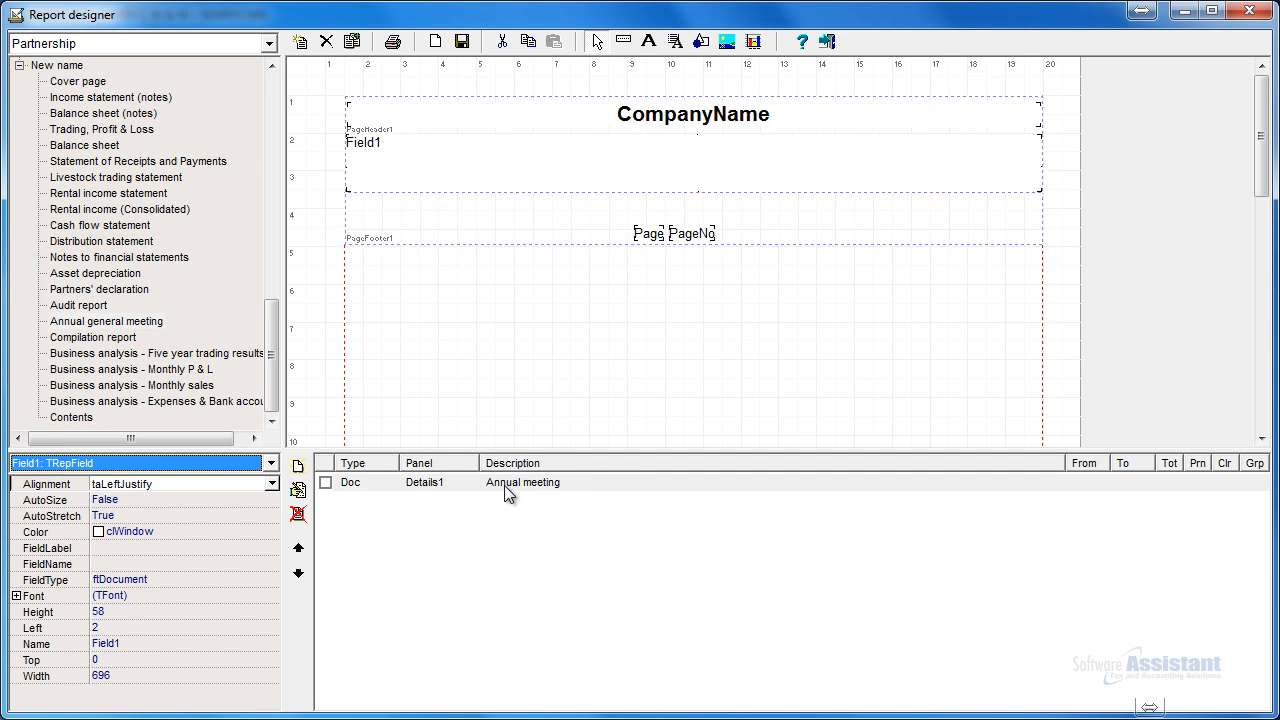
left_click(329, 480)
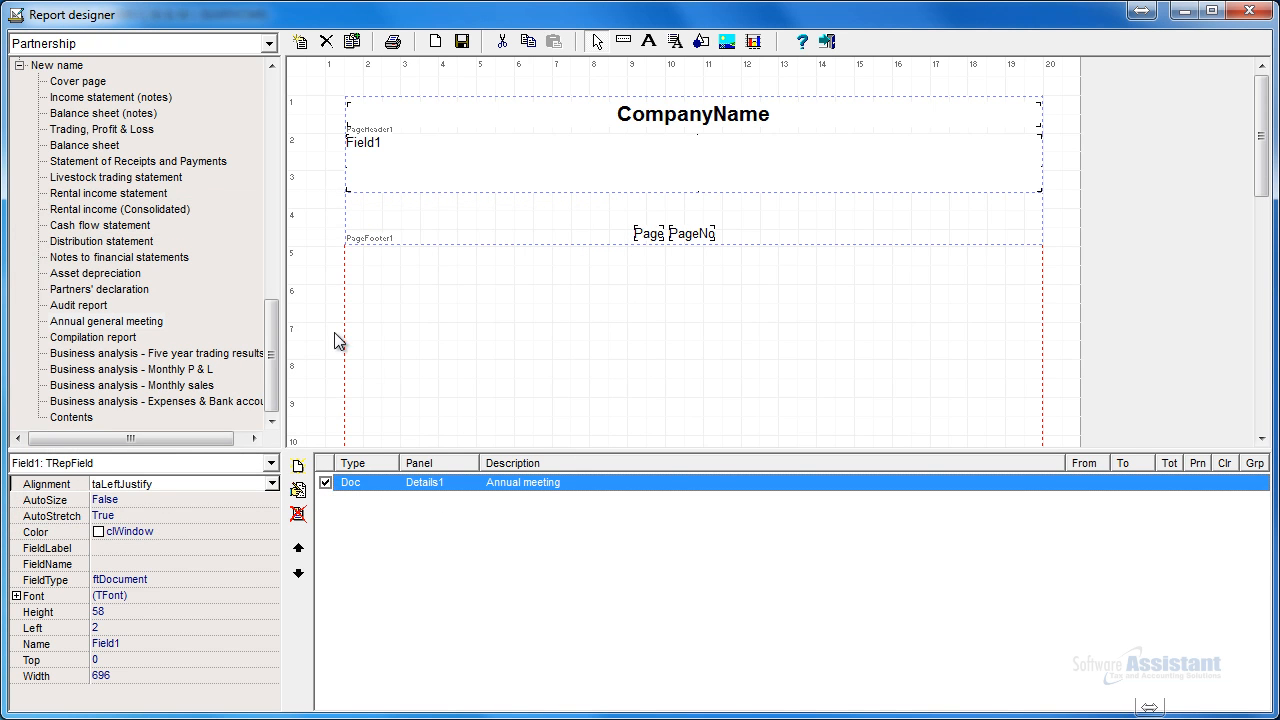
- Preview only the Annual general meeting report under New name, check the header, notice text and footer, and leave the Report designer
left_click(395, 44)
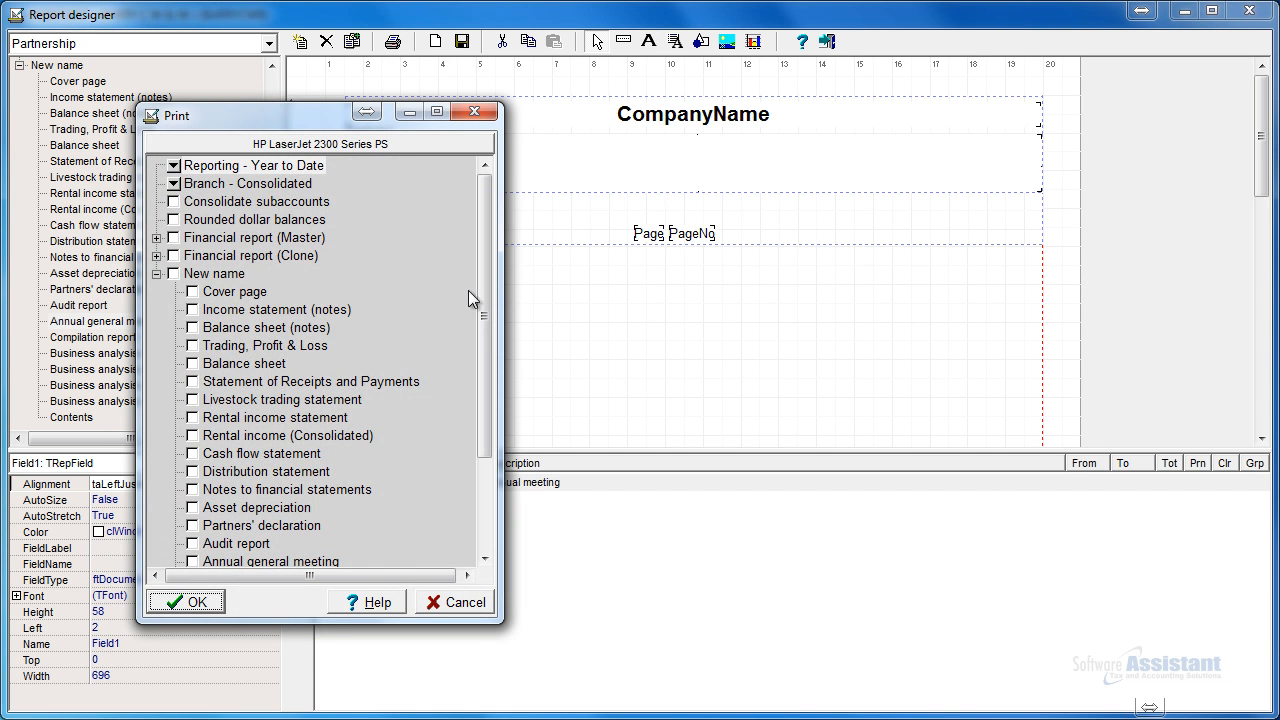
scroll(484, 387, "down", 3)
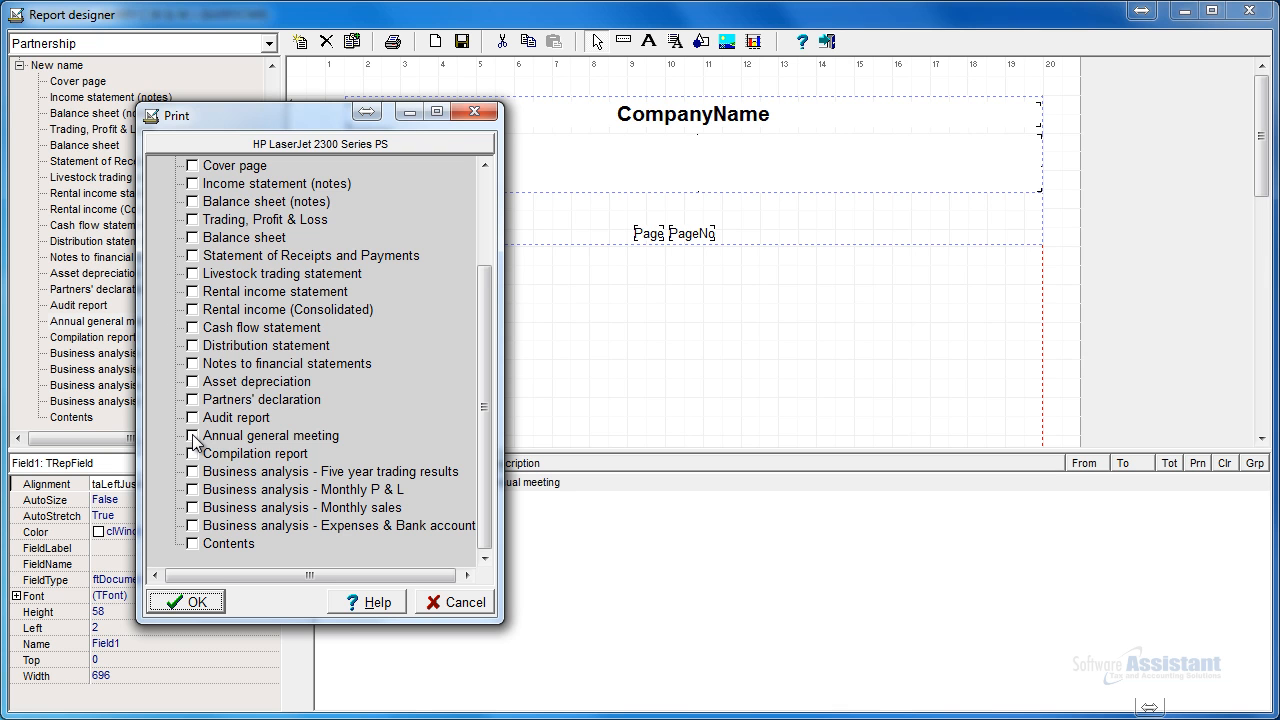
left_click(193, 437)
left_click(197, 600)
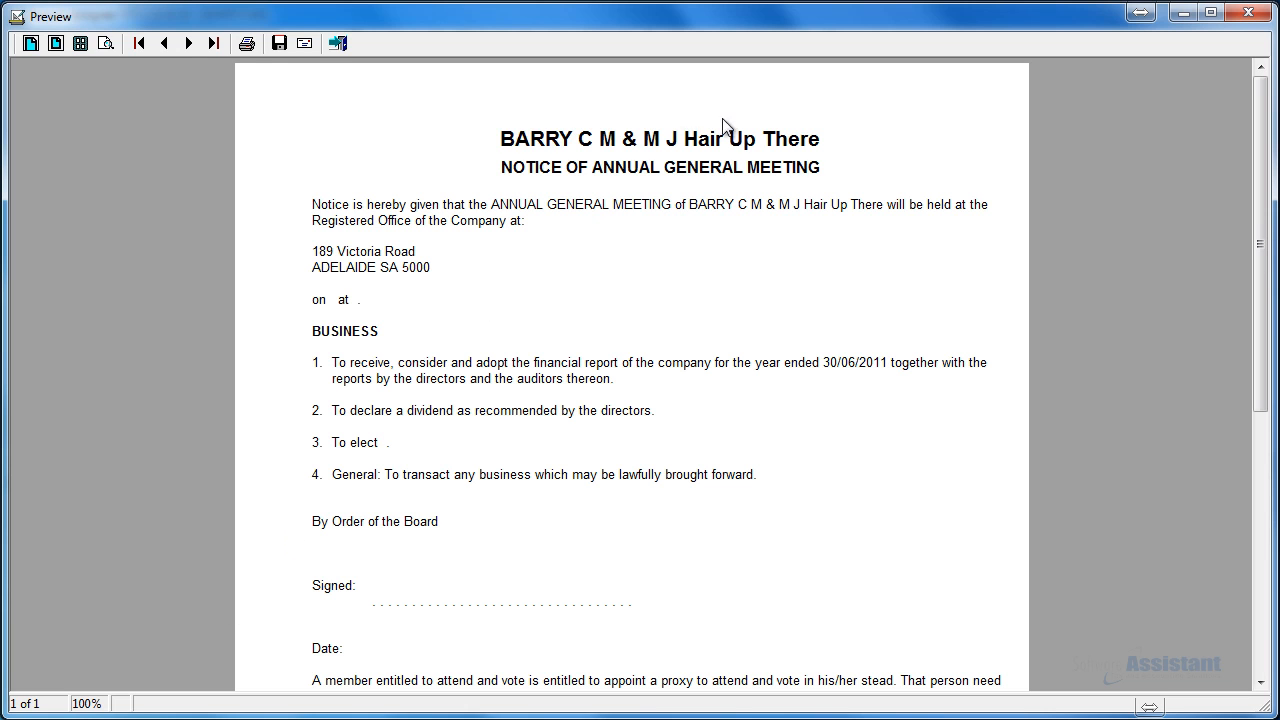
scroll(560, 238, "down", 1)
scroll(560, 238, "down", 9)
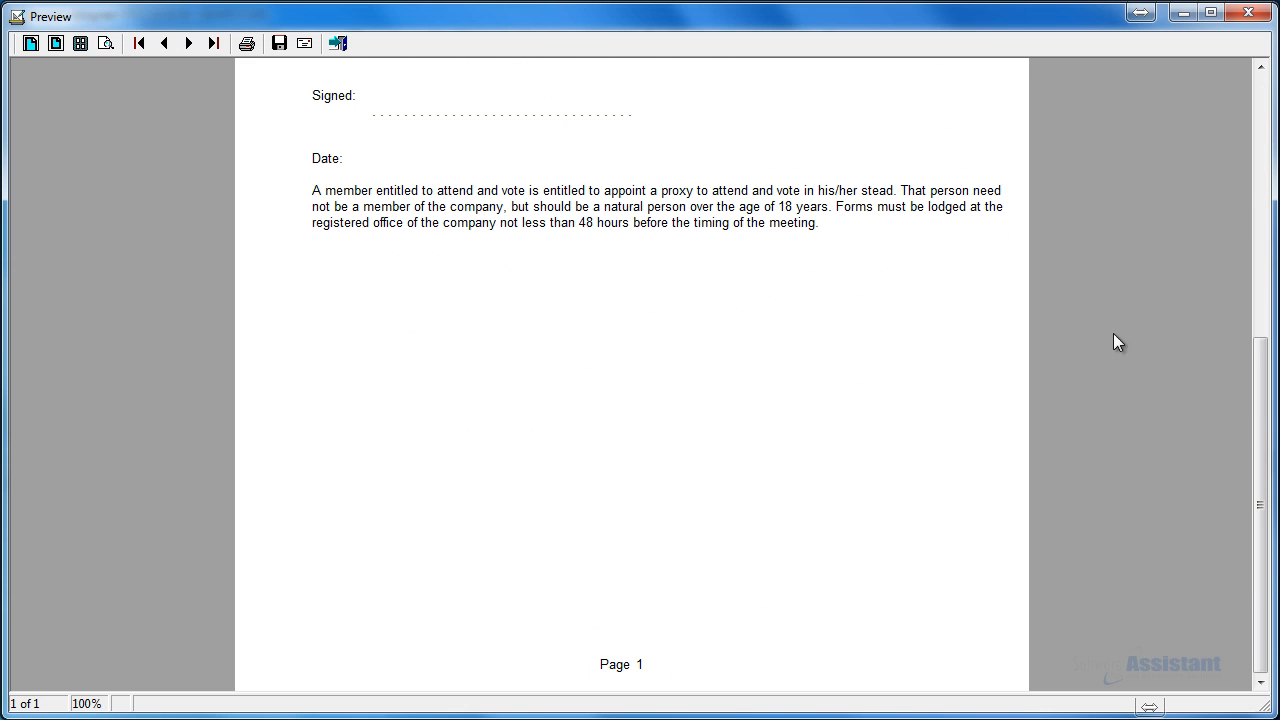
left_click(1261, 159)
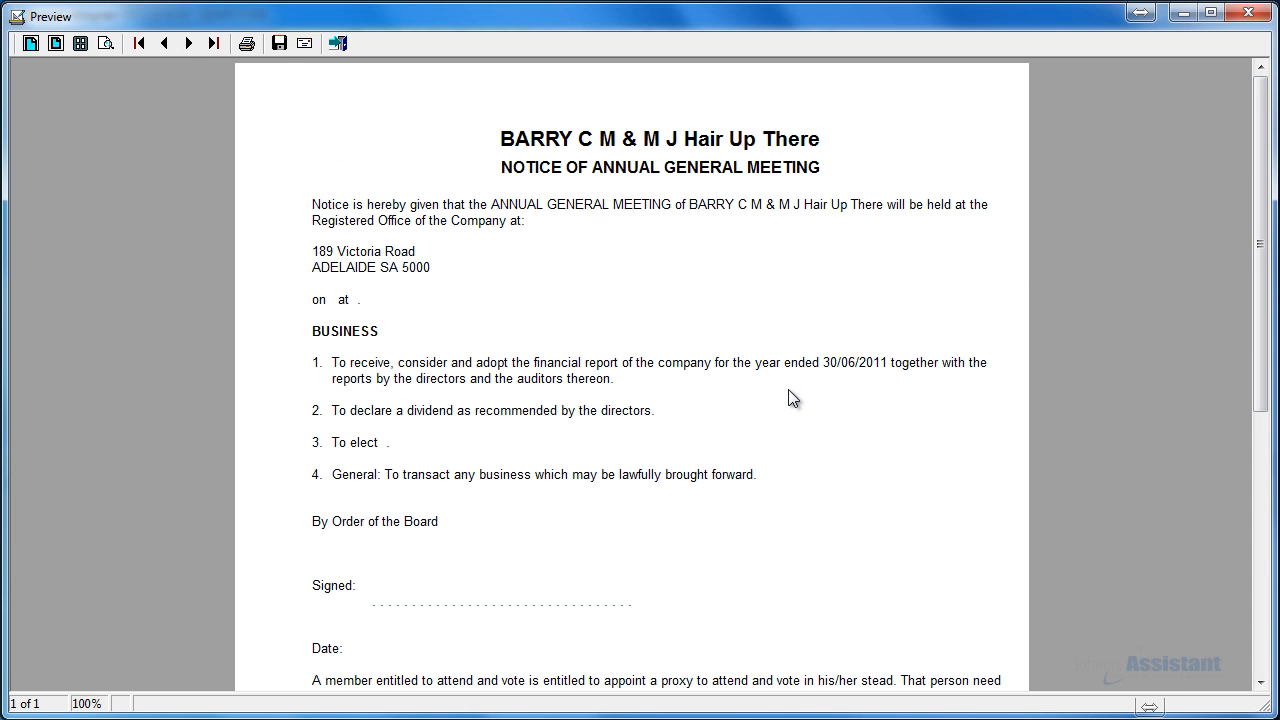
left_click(337, 43)
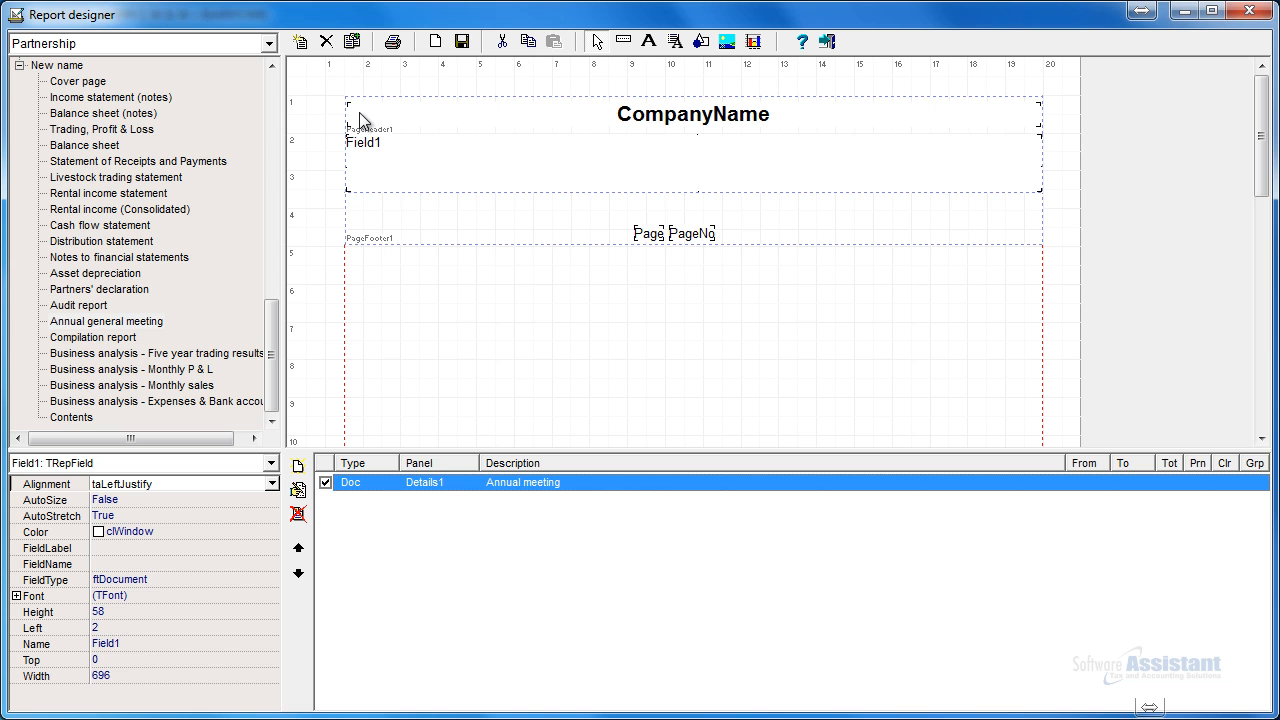
left_click(826, 42)
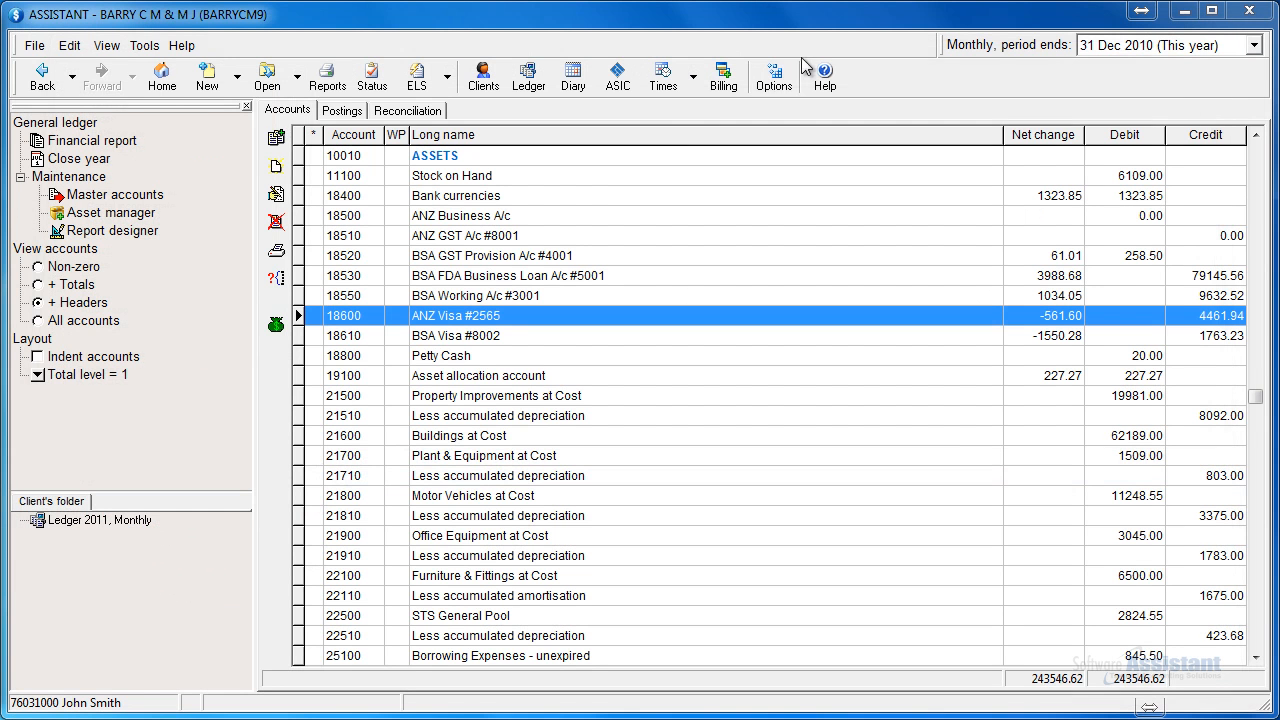
- Start a new client's notes to financial statement document and load the Annual general meeting note from Other Notes
left_click(240, 78)
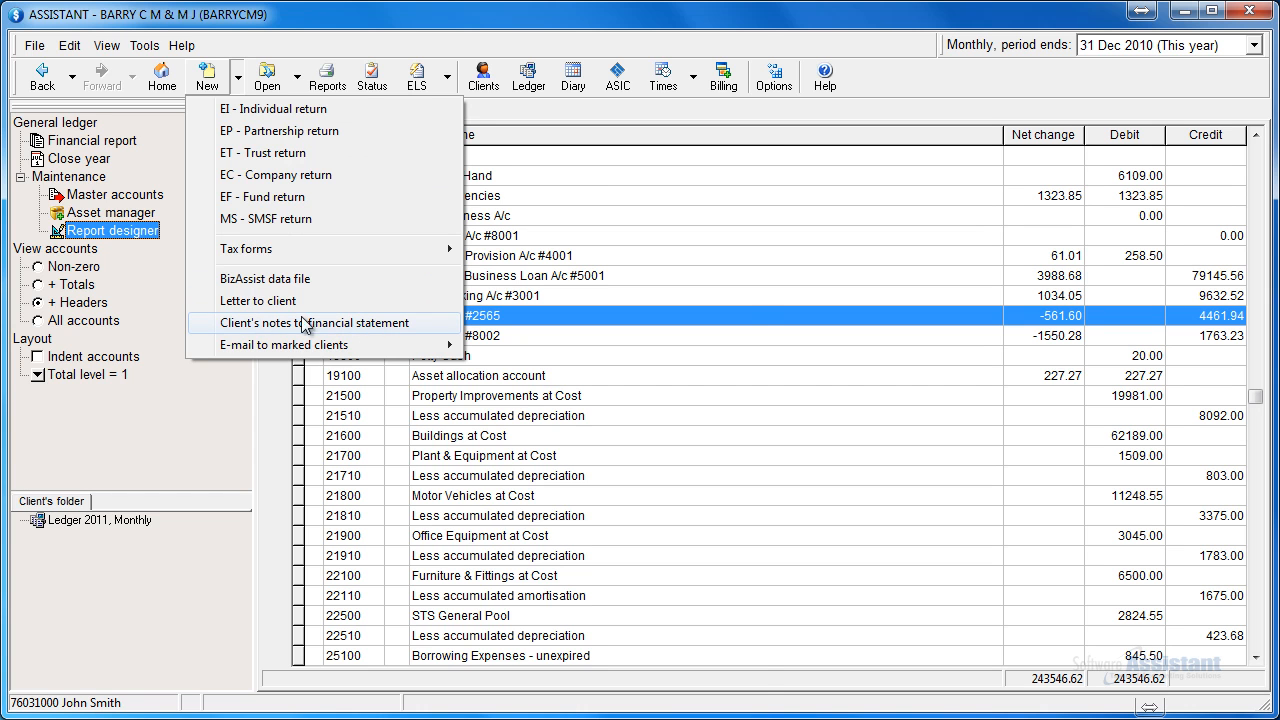
left_click(359, 322)
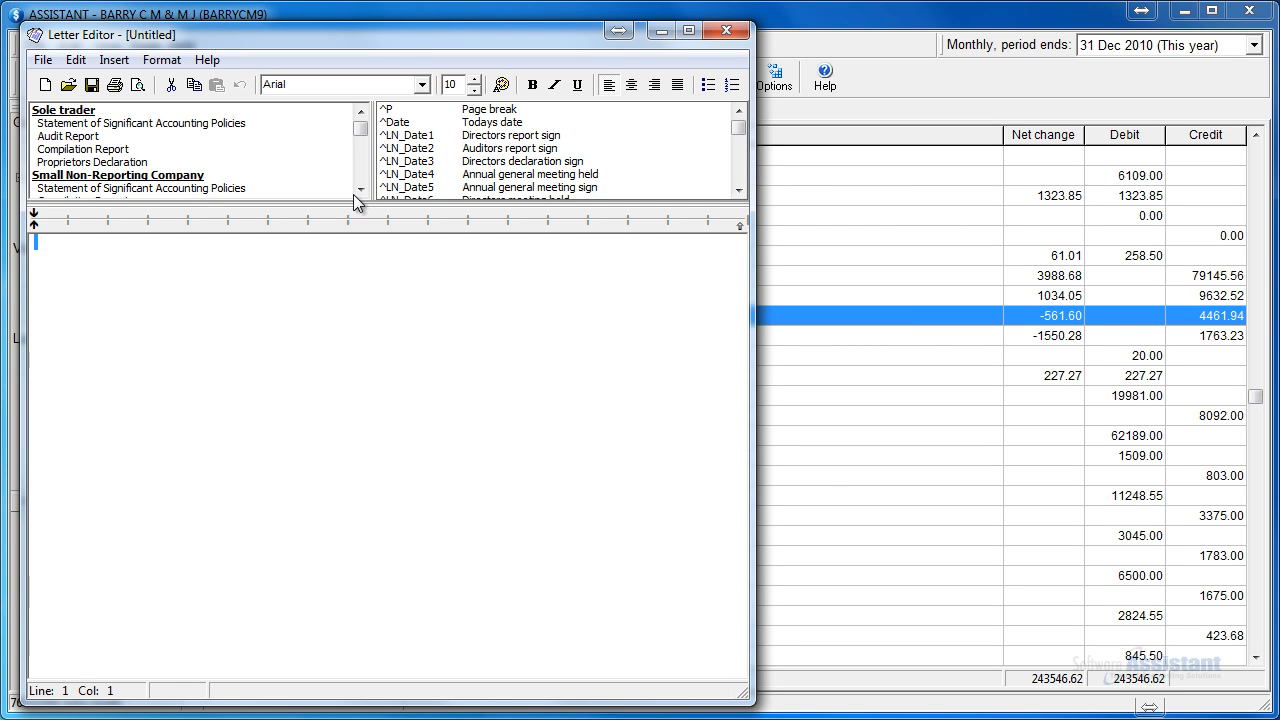
left_click_drag(360, 128, 360, 171)
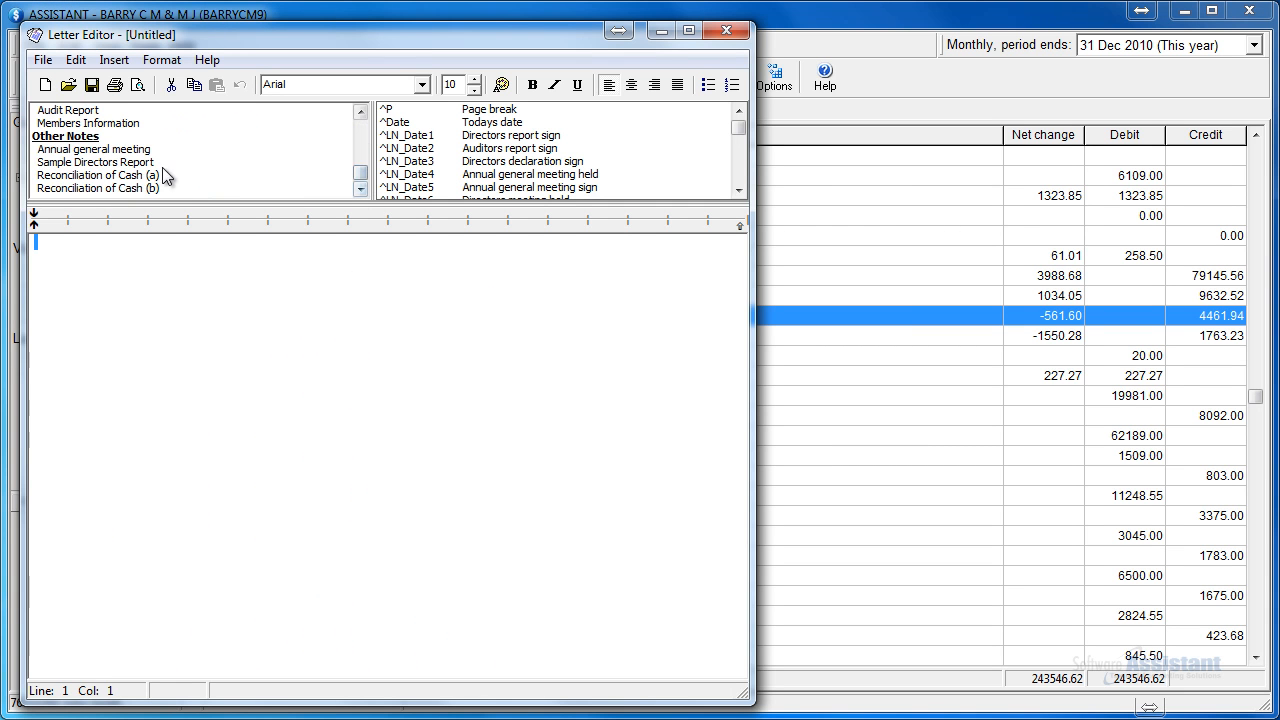
double_click(128, 150)
- Replace the BUSINESS heading in the note with "New text", save the client's note, and close the Letter Editor
left_click_drag(101, 404, 67, 403)
type("New text")
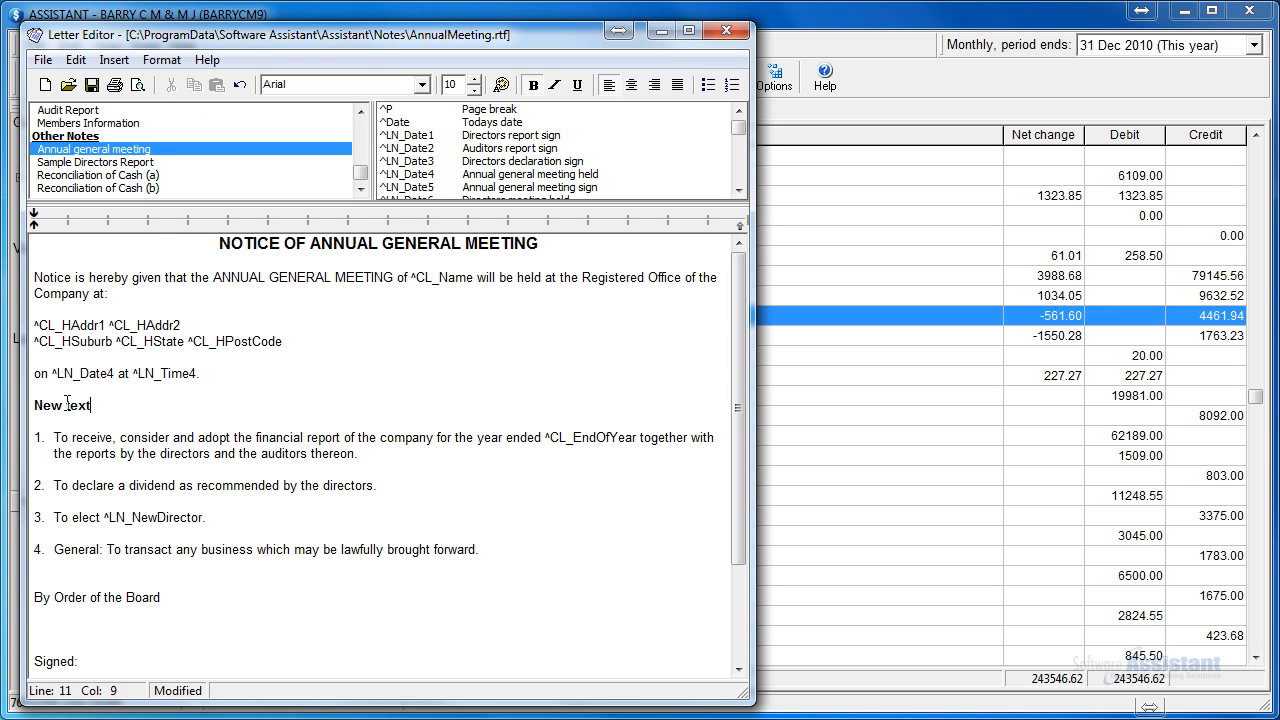
left_click(91, 85)
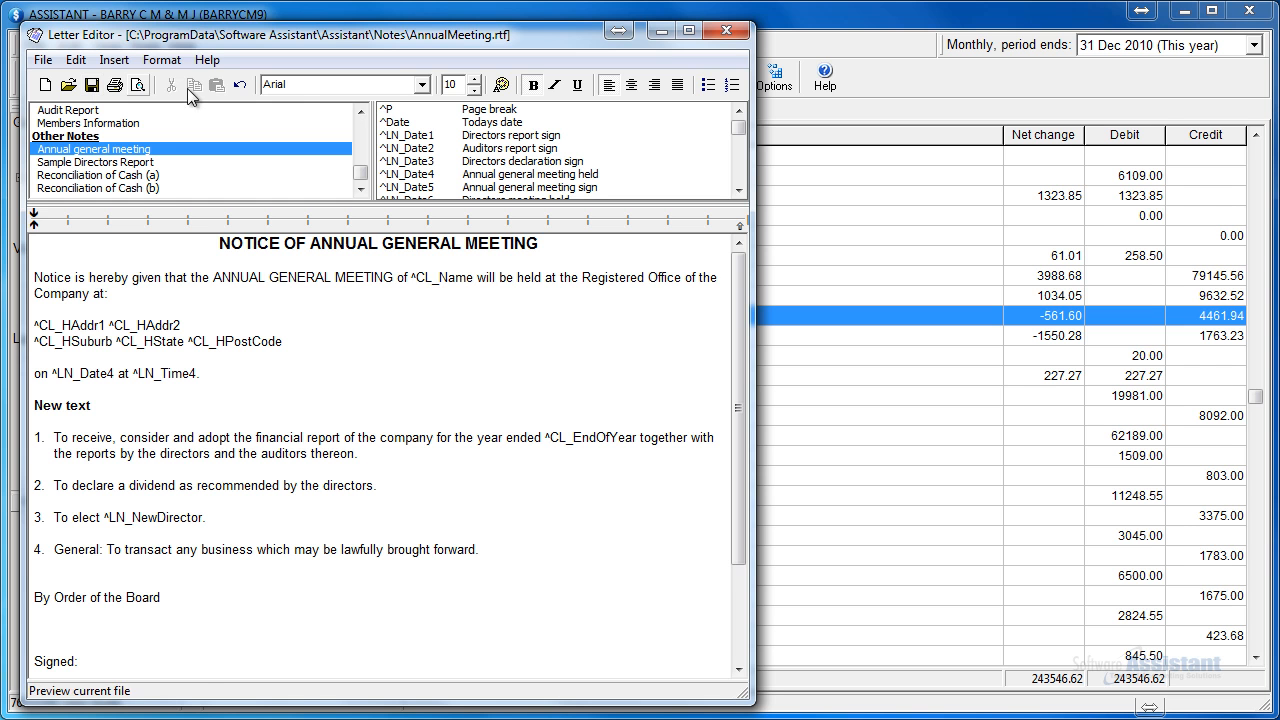
left_click(727, 35)
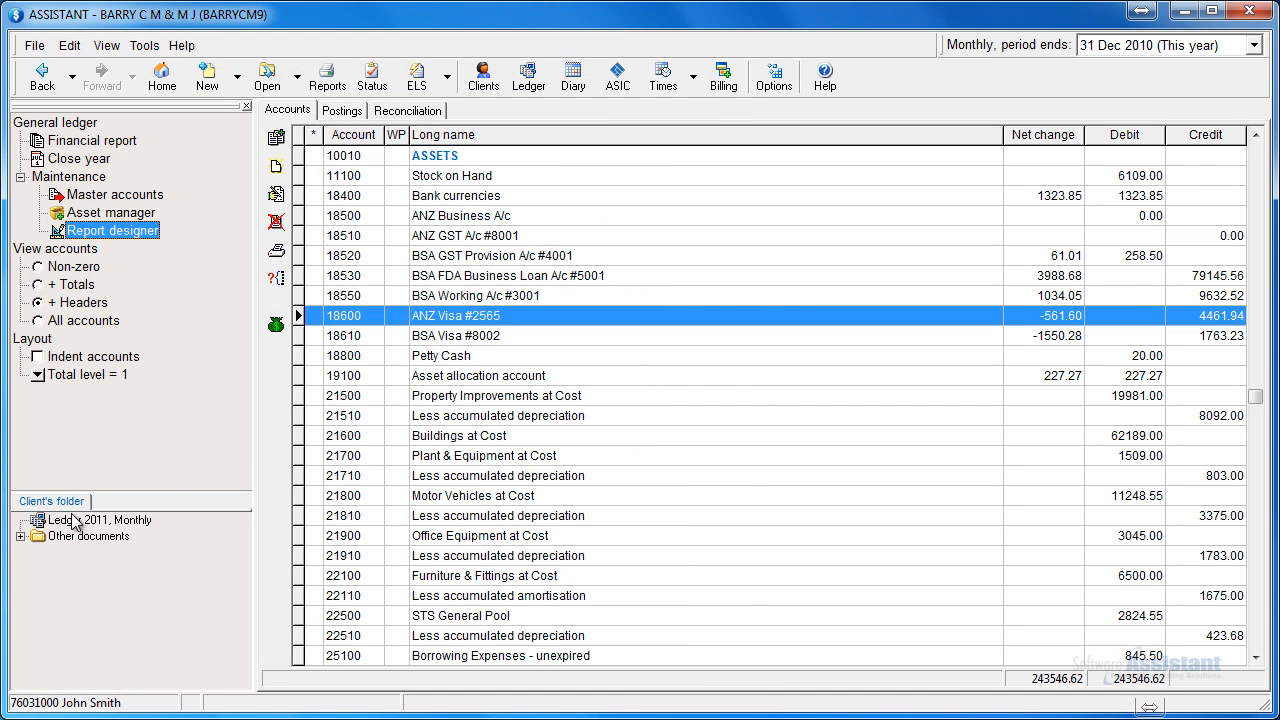
- Open AnnualMeeting.rtf from Other documents in the client's folder, review its heading, and close it
left_click(21, 536)
left_click(57, 555)
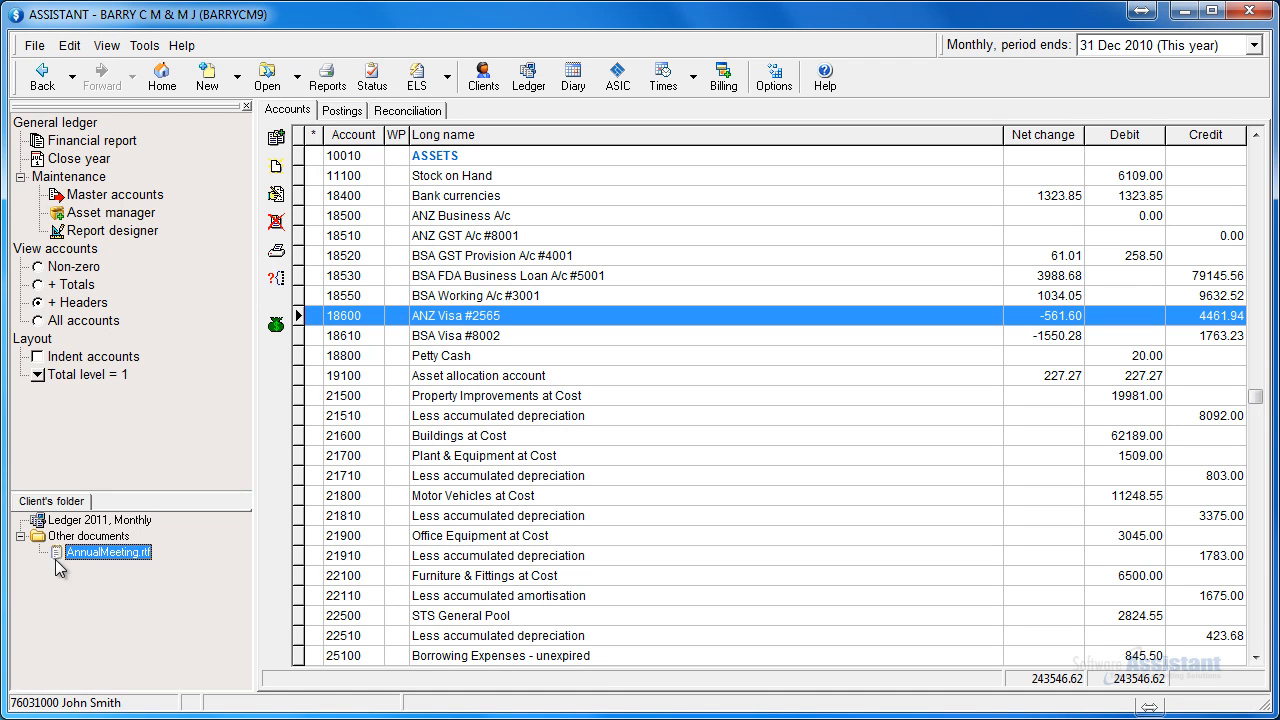
double_click(140, 553)
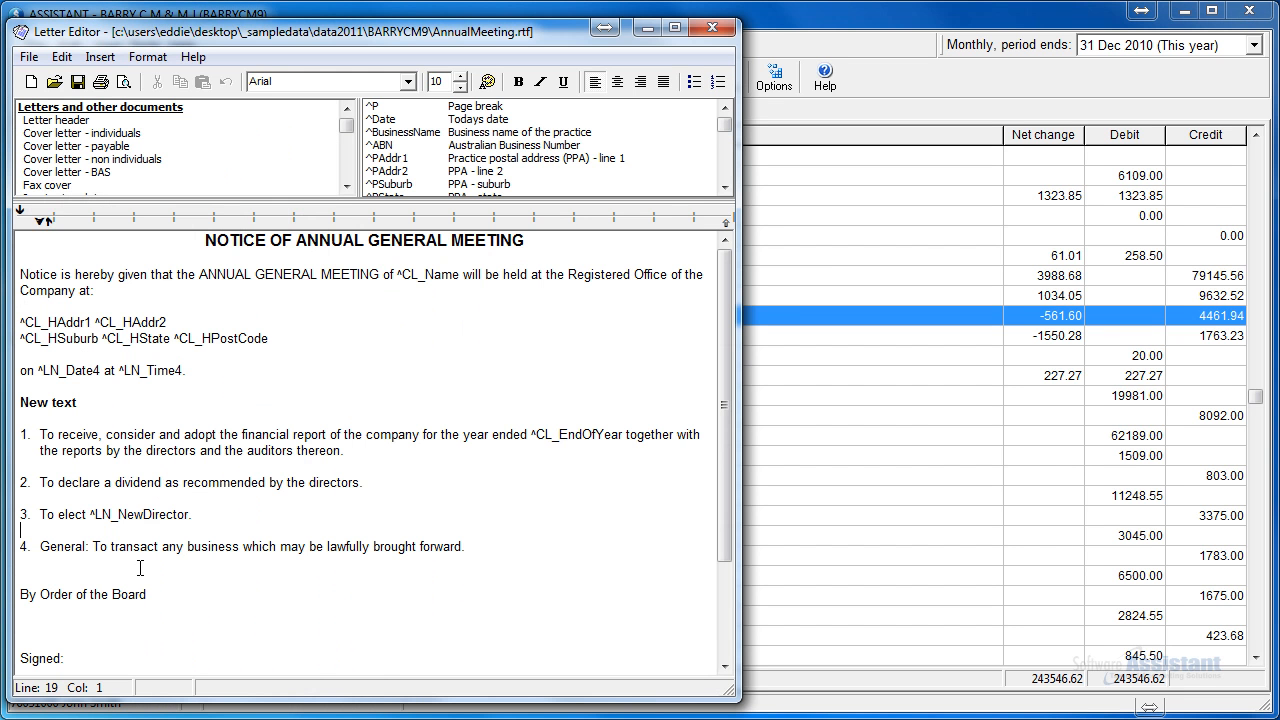
left_click(140, 566)
left_click(712, 27)
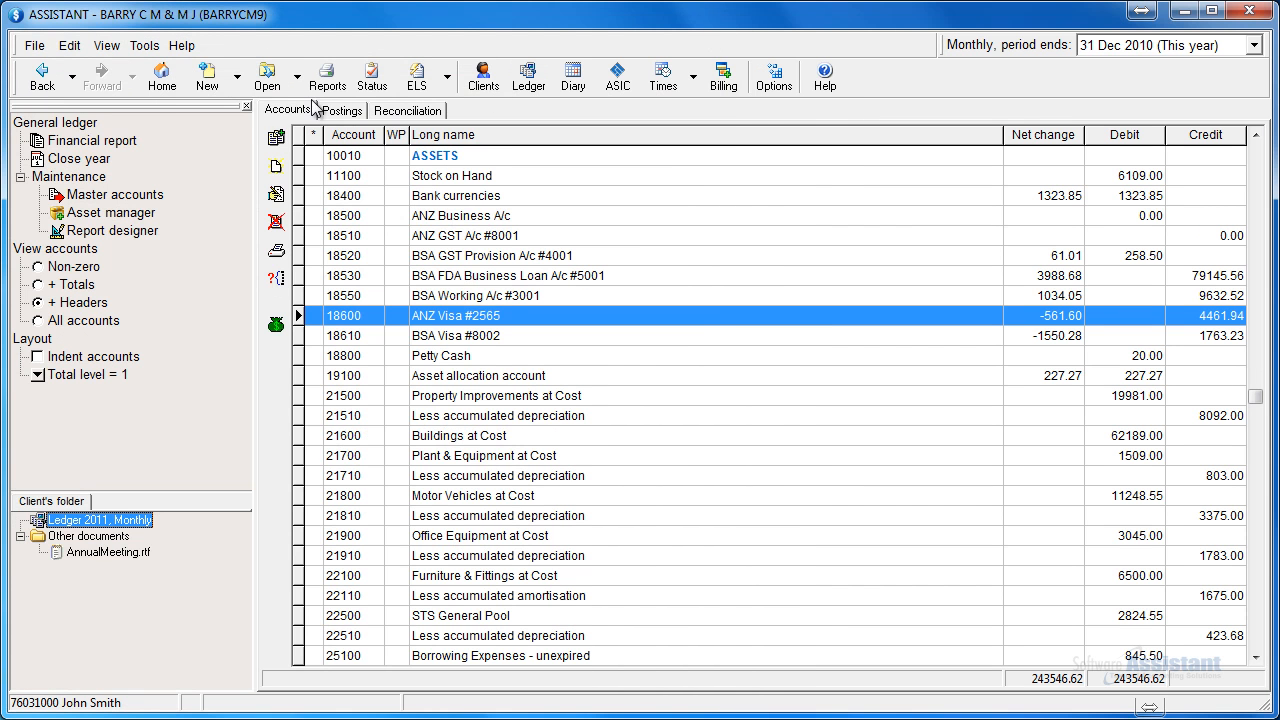
- Preview the Annual general meeting report from the ledger's financial report to check the client's note text, and close the preview
left_click(121, 140)
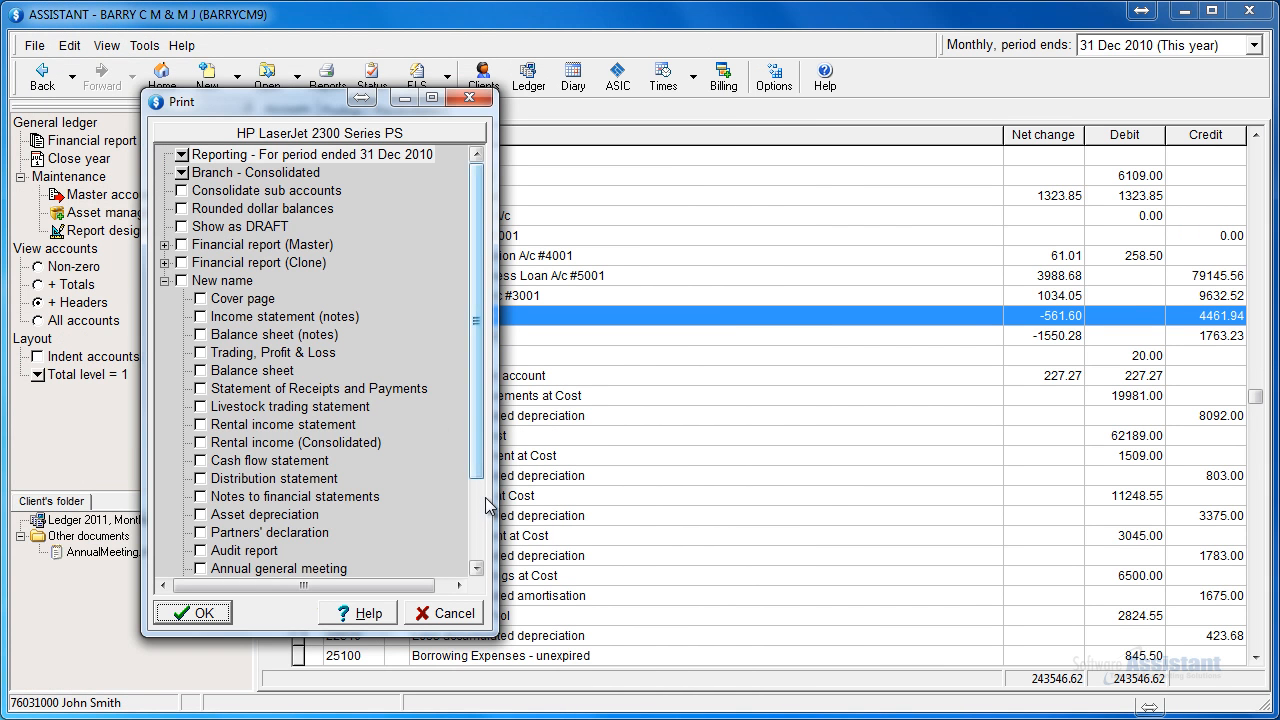
scroll(300, 490, "down", 2)
left_click(200, 461)
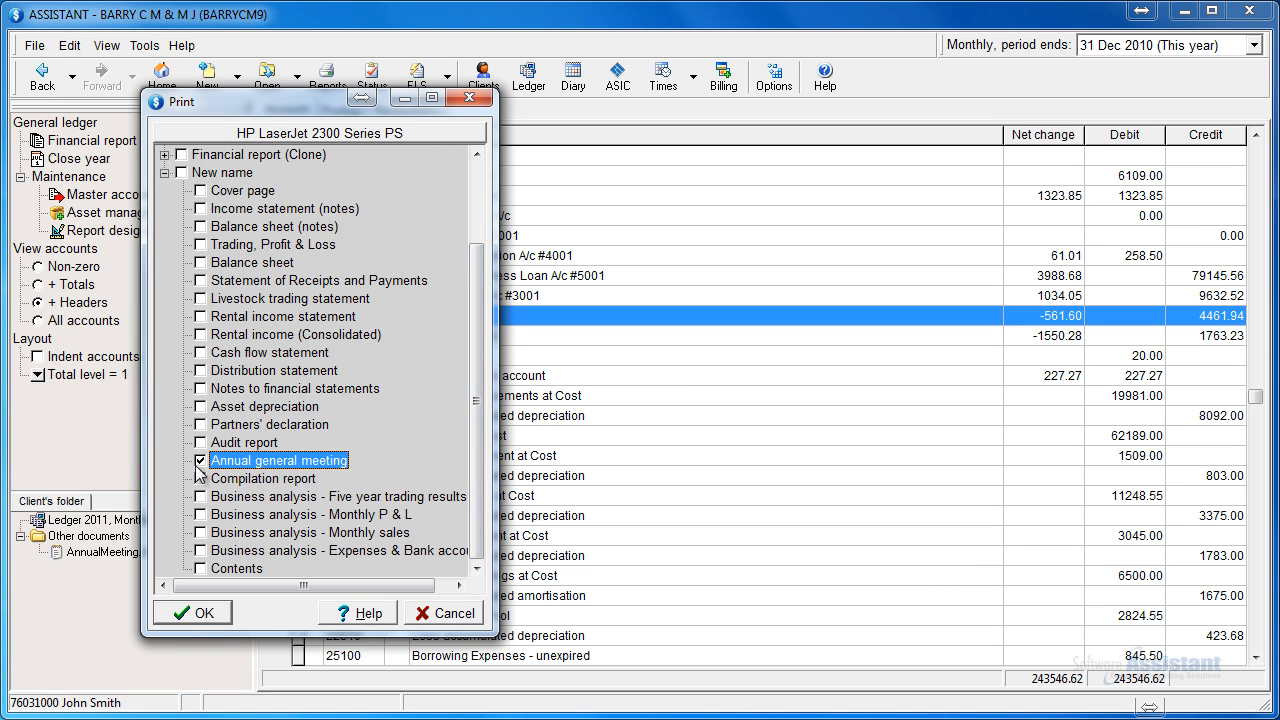
left_click(195, 613)
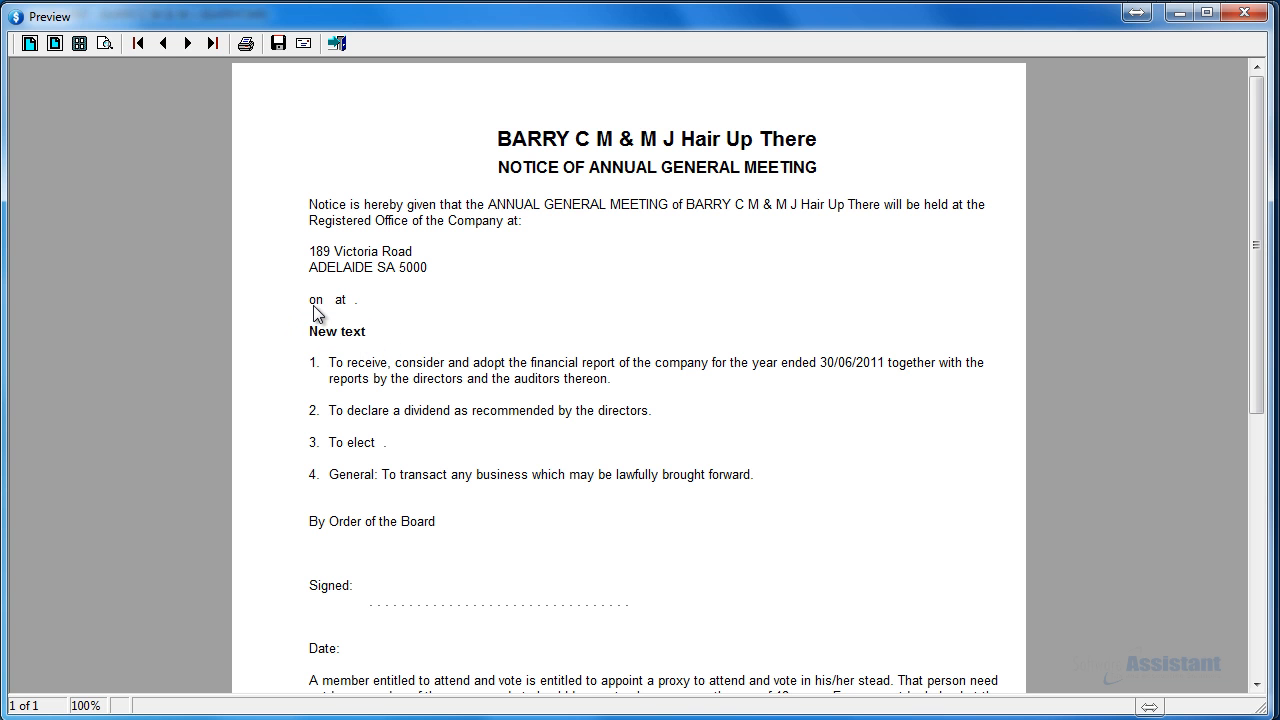
left_click(337, 43)
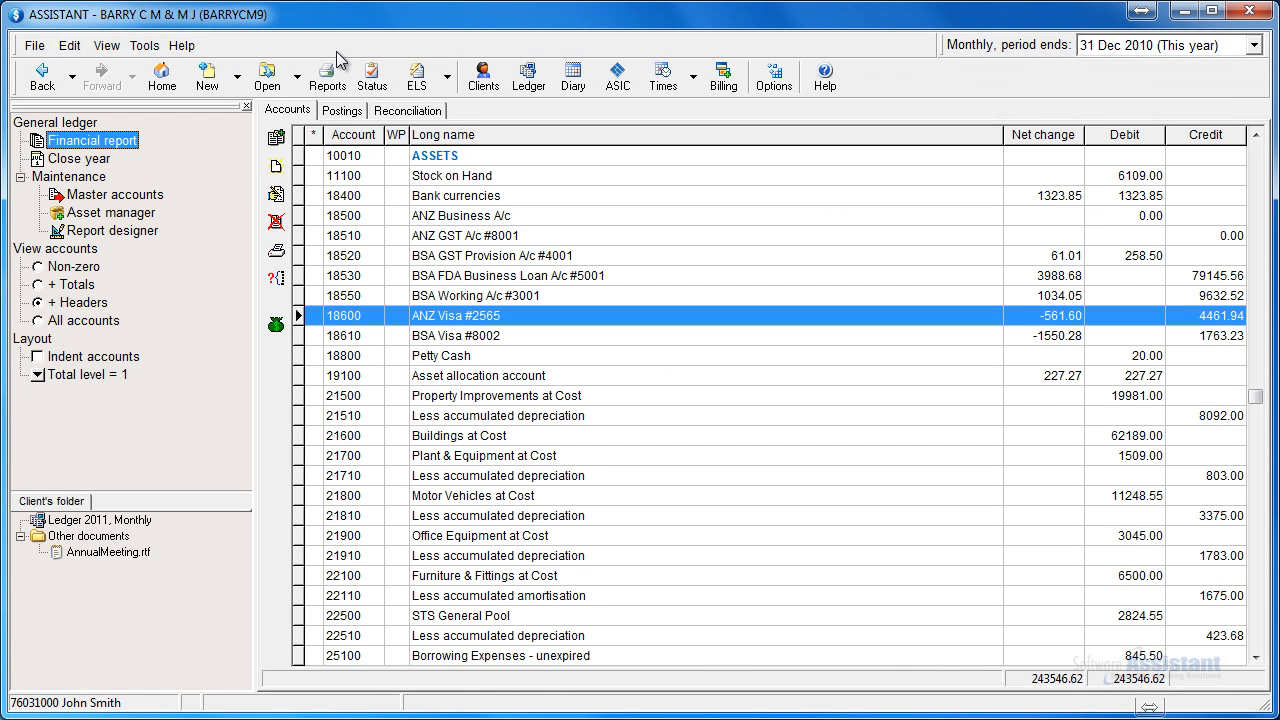
- Delete AnnualMeeting.rtf from Other documents in the client's folder
left_click(136, 557)
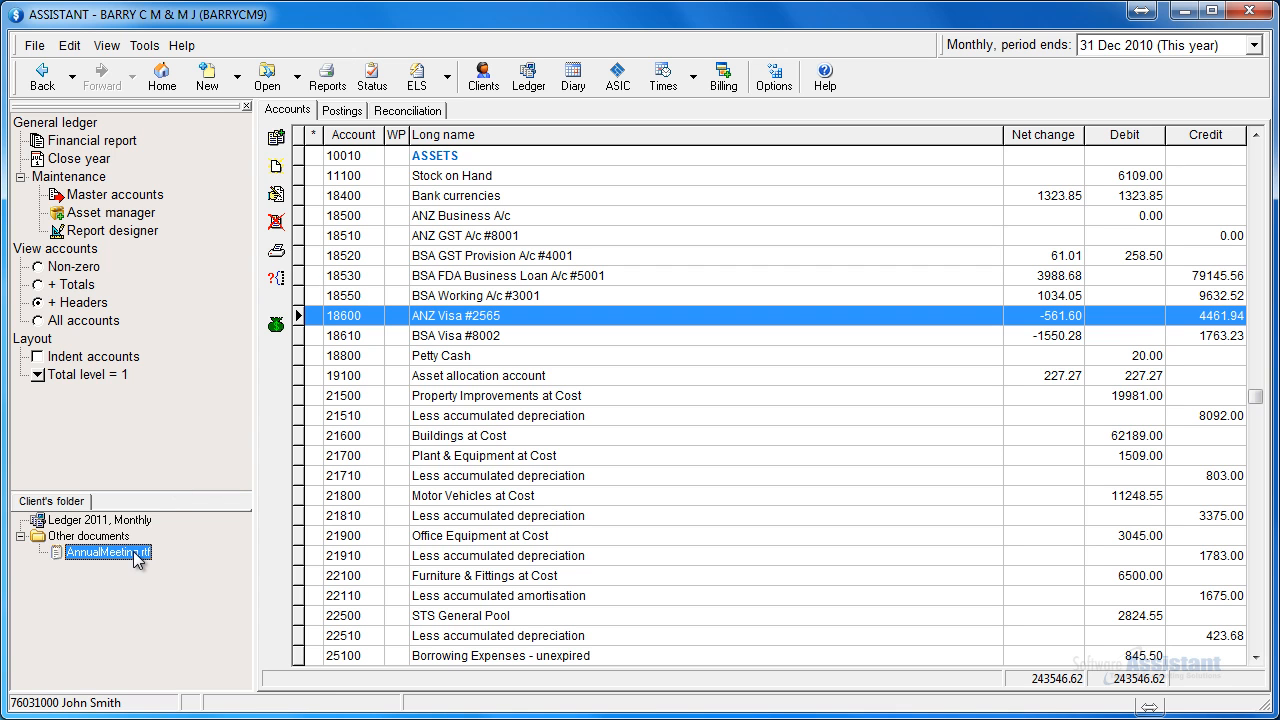
right_click(136, 557)
left_click(276, 640)
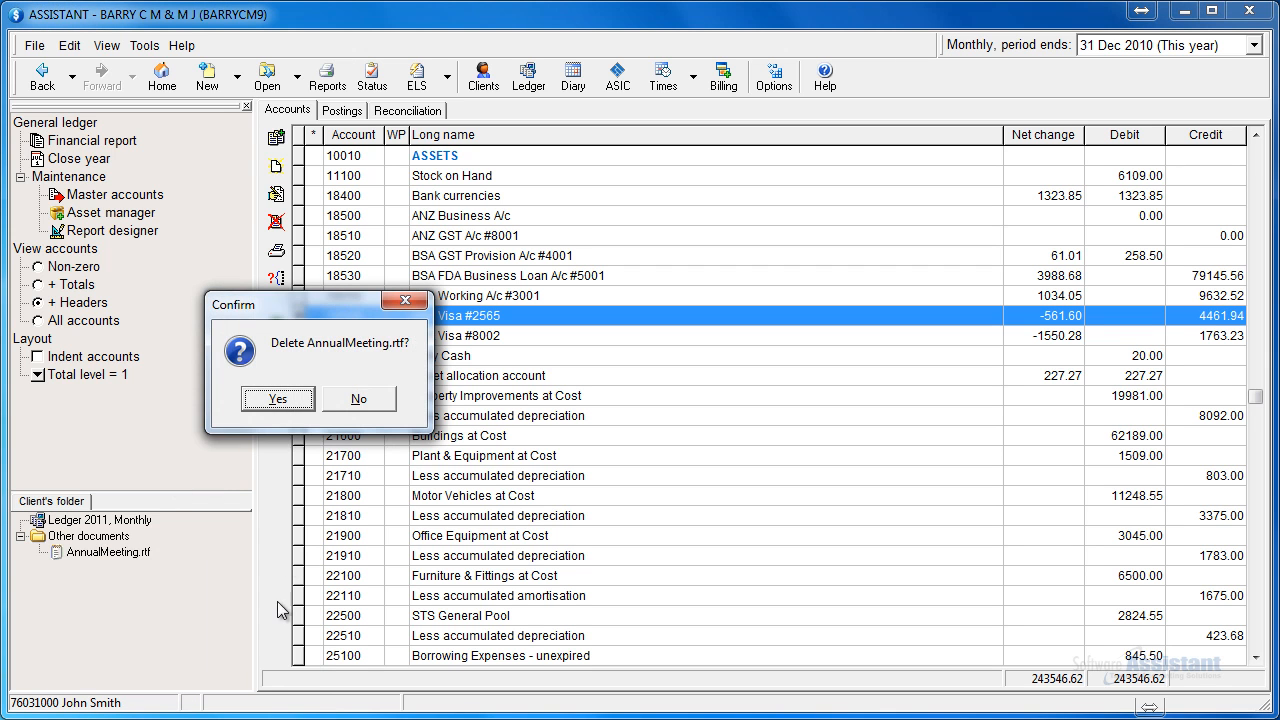
left_click(296, 400)
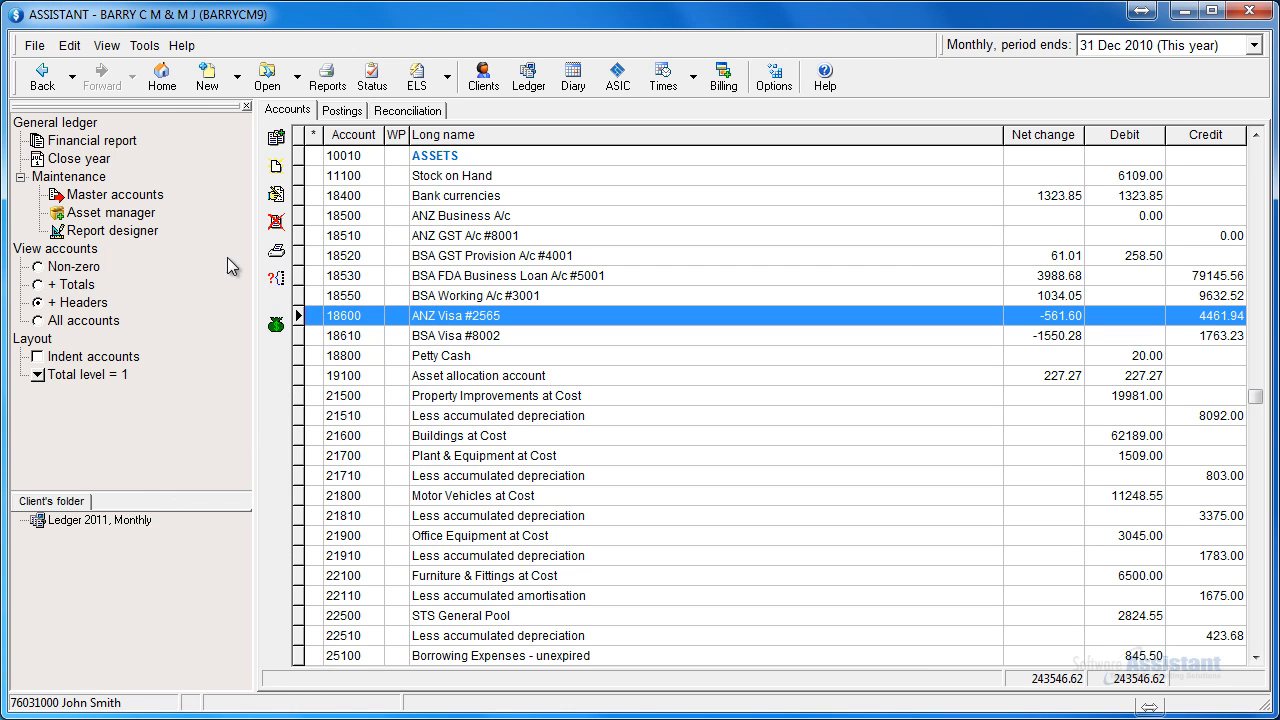
- Preview the Annual general meeting report again without the client's own note, and close the preview
double_click(120, 142)
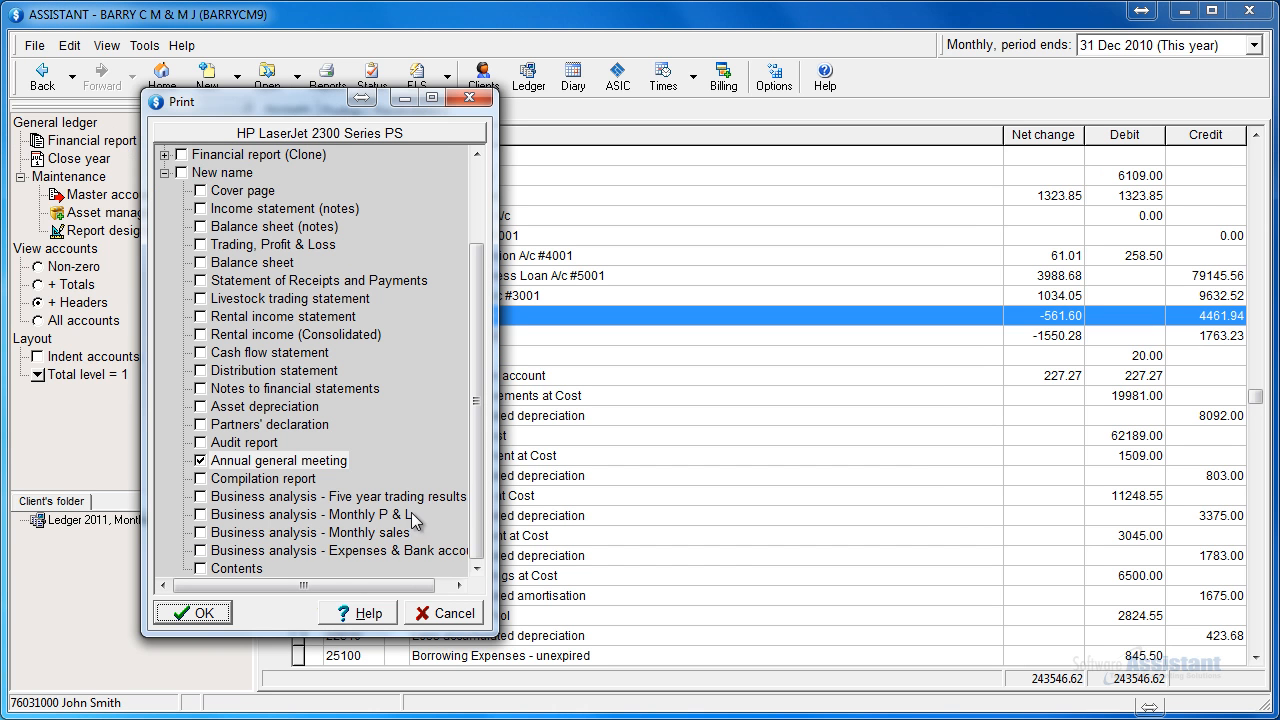
left_click(203, 613)
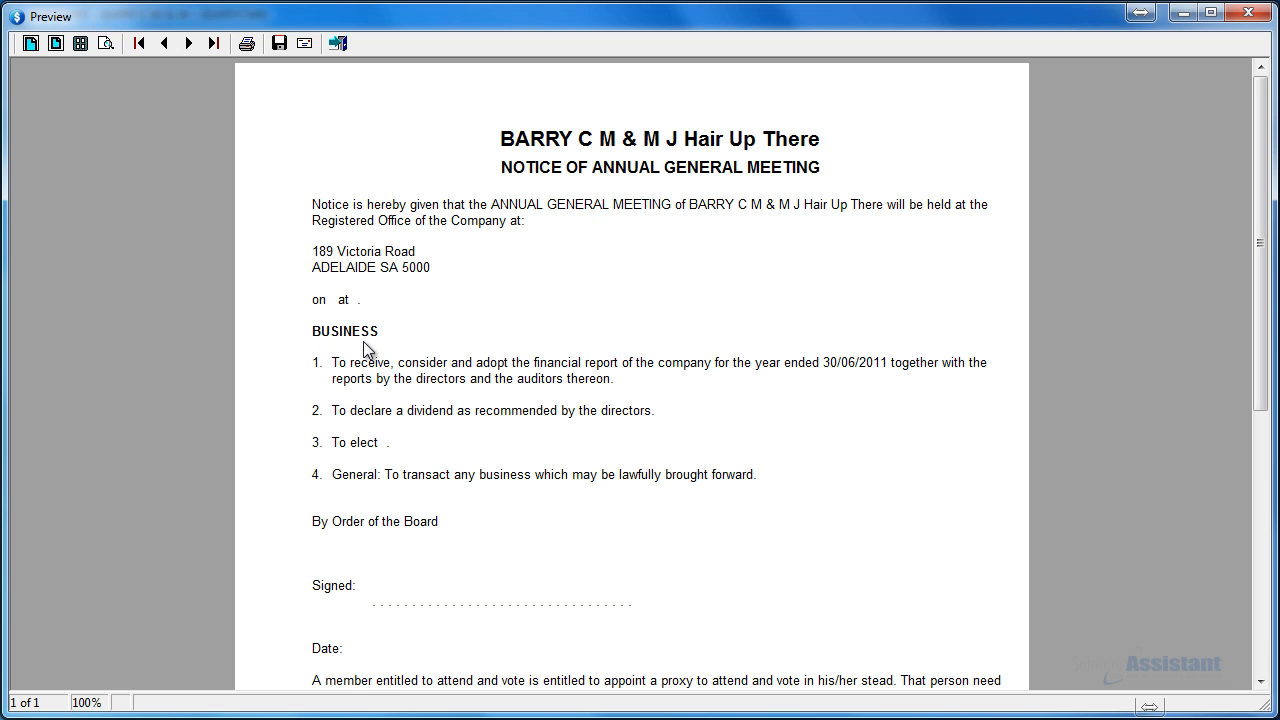
left_click(339, 44)
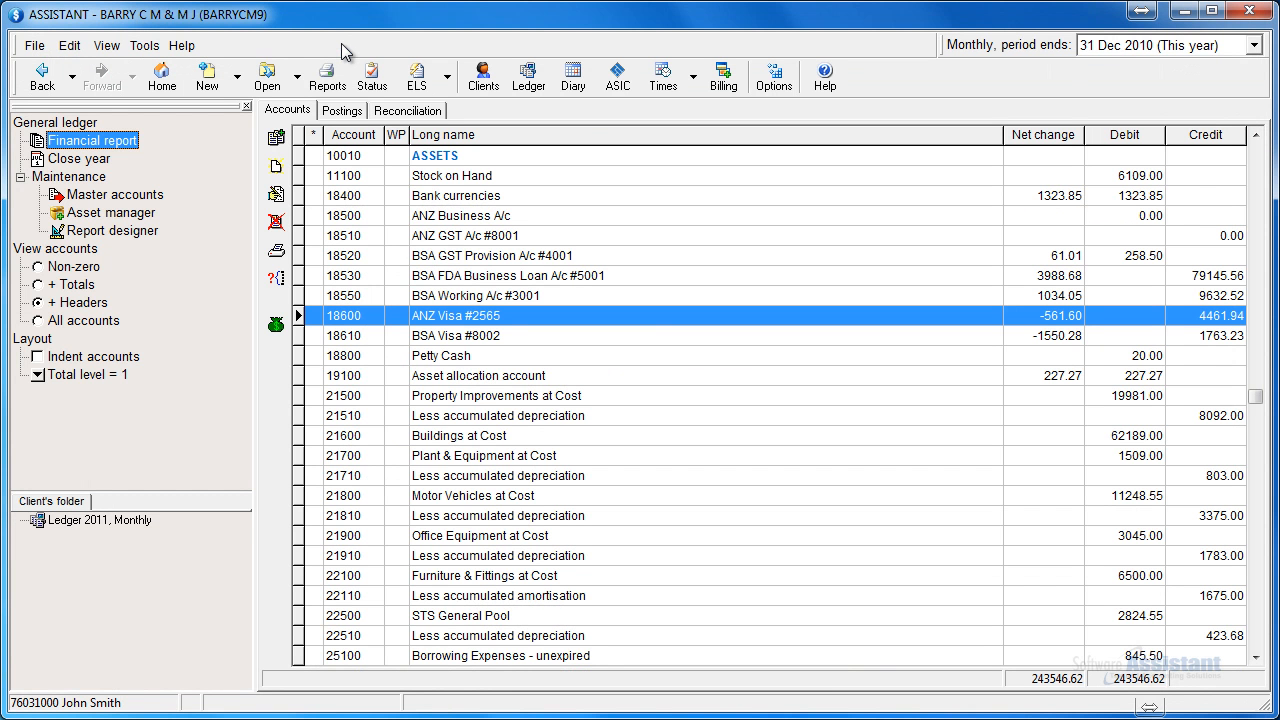